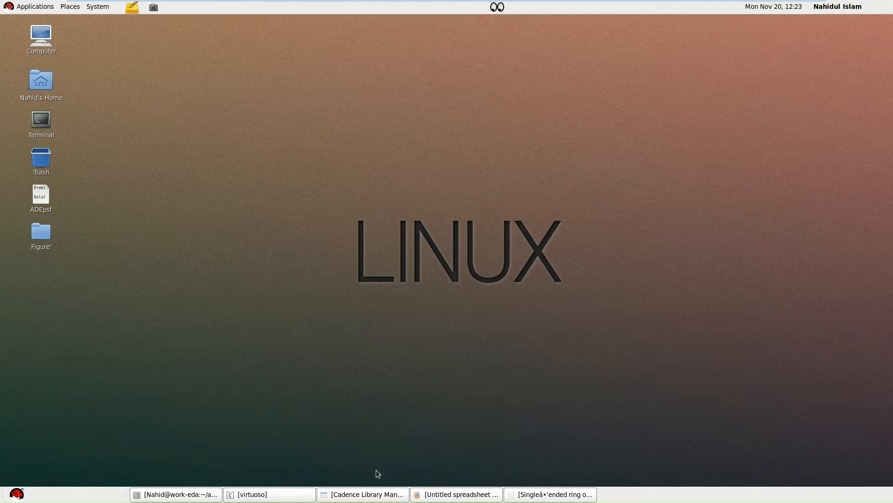
Bring up the single-ended ring oscillators paper and examine the N-stage inverter schematic in Fig. 1.
left_click(551, 494)
left_click(576, 75)
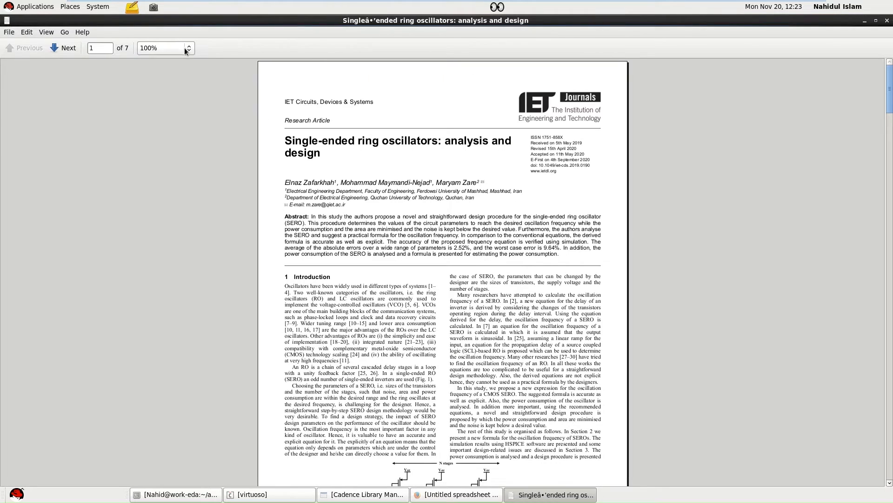
left_click(186, 48)
left_click(171, 68)
scroll(310, 194, "down", 1)
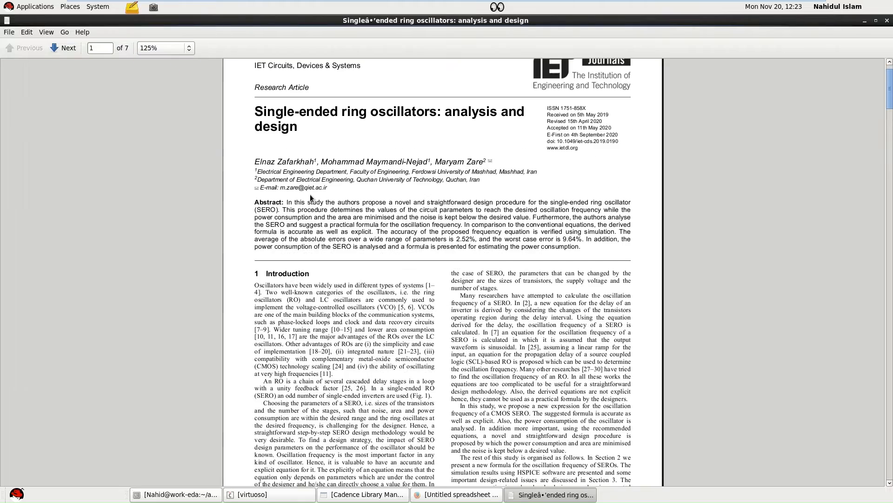
scroll(344, 236, "down", 3)
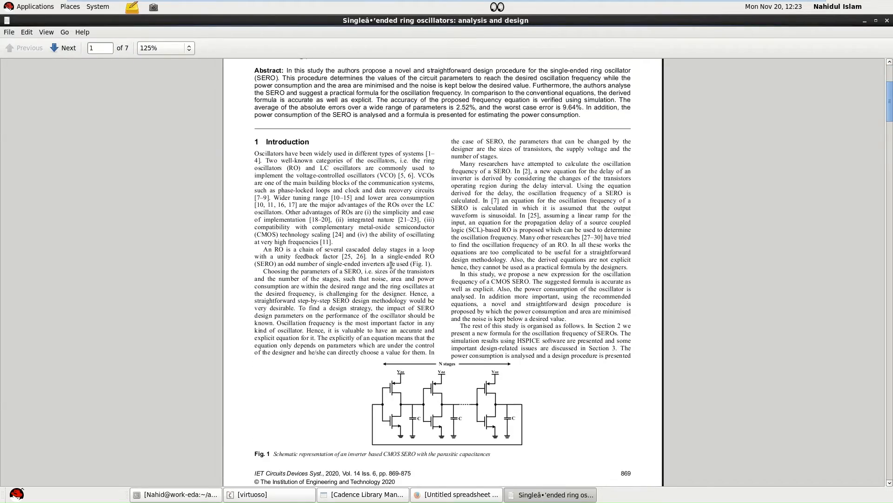
scroll(391, 265, "up", 2, "ctrl")
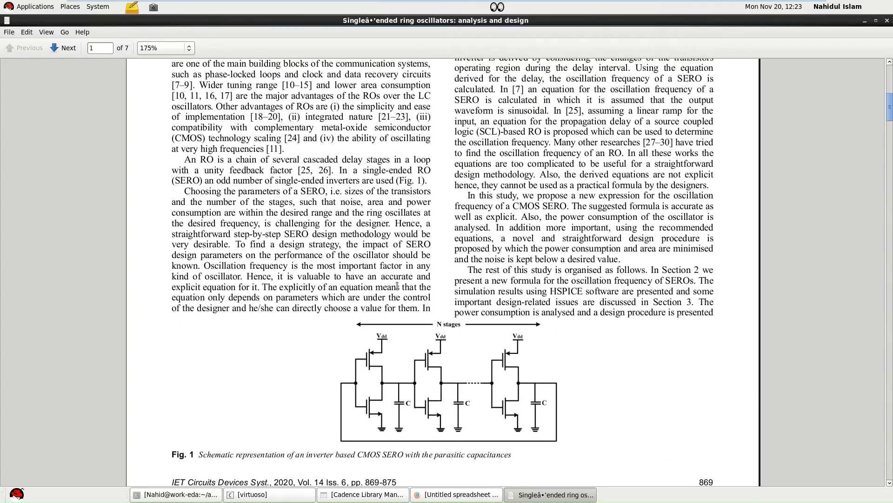
scroll(400, 295, "down", 2)
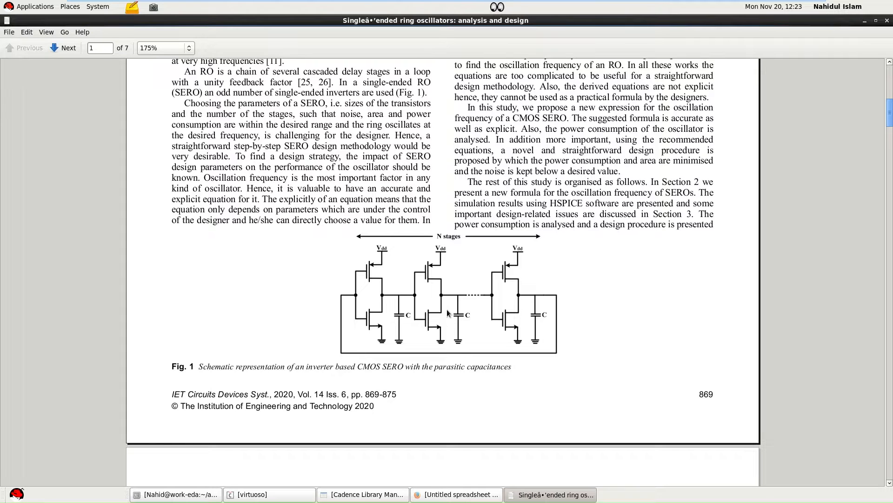
Study oscillation frequency equation (1) in the Proposed oscillation frequency section, marking its stage-count and delay terms.
scroll(431, 295, "down", 5)
scroll(428, 290, "down", 3)
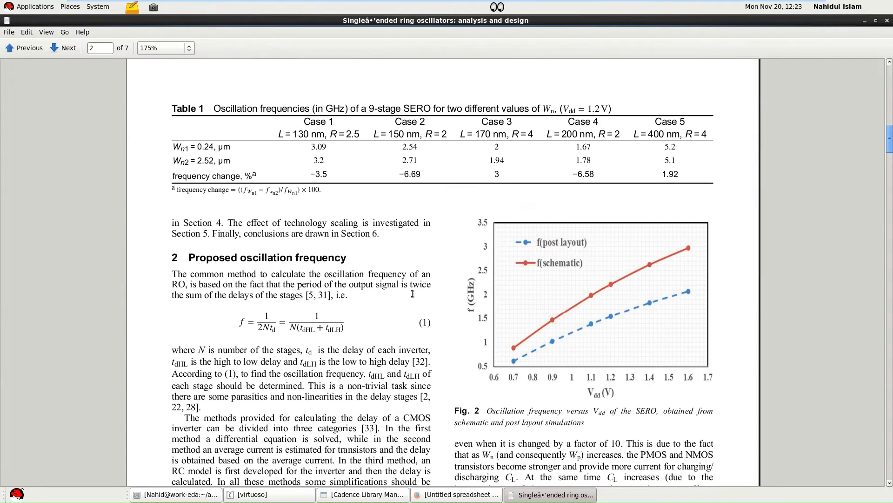
scroll(258, 313, "up", 1, "ctrl")
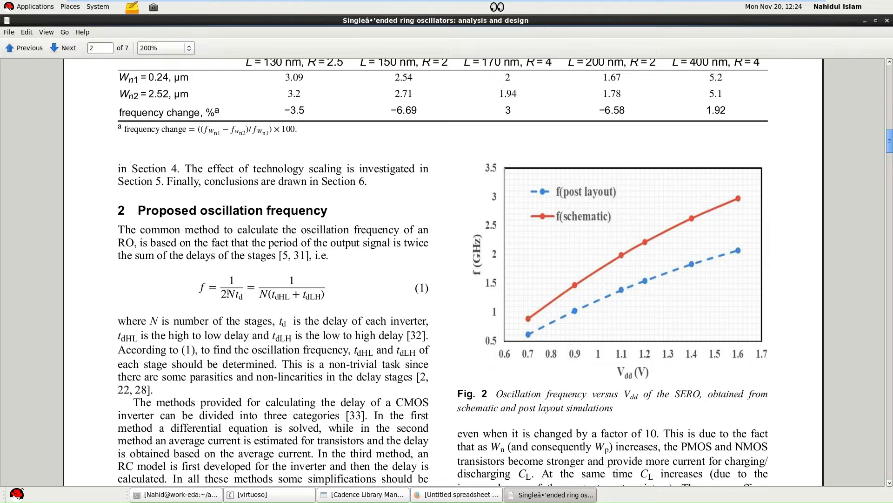
left_click_drag(233, 294, 238, 296)
left_click(250, 301)
left_click_drag(275, 296, 290, 298)
left_click(288, 307)
Skim the paper's frequency derivation and simulation results, return to its first page, and minimize the document.
scroll(264, 293, "down", 1, "ctrl")
scroll(286, 292, "down", 3)
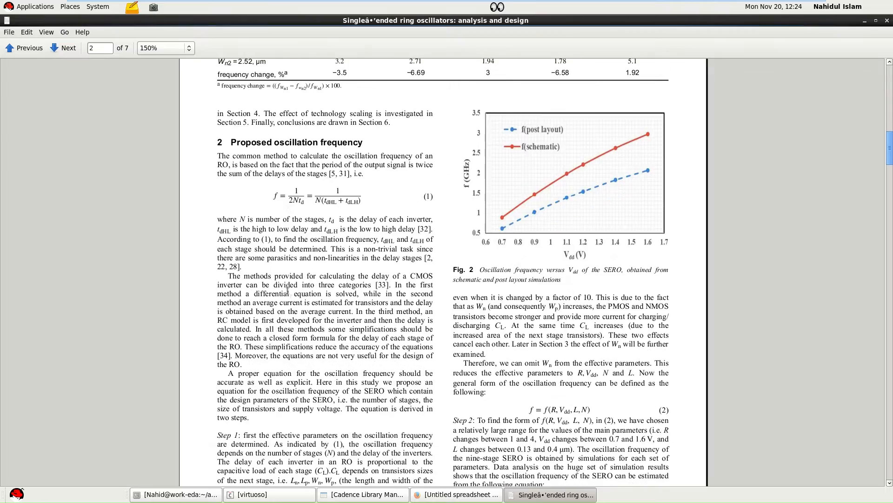
scroll(287, 291, "up", 3)
scroll(303, 284, "down", 12)
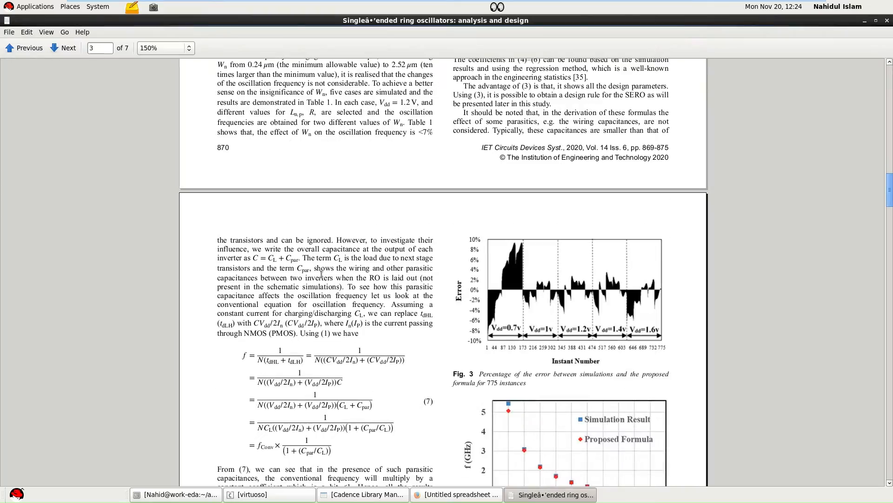
scroll(329, 259, "down", 12)
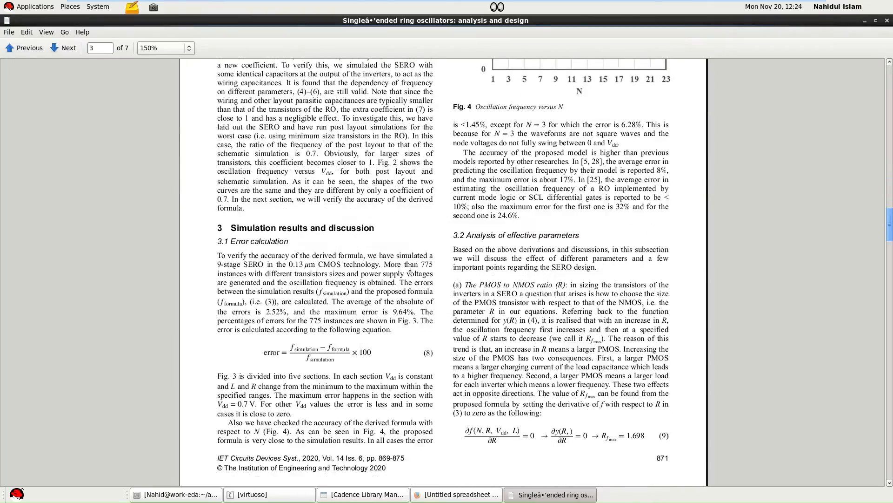
scroll(451, 267, "up", 12)
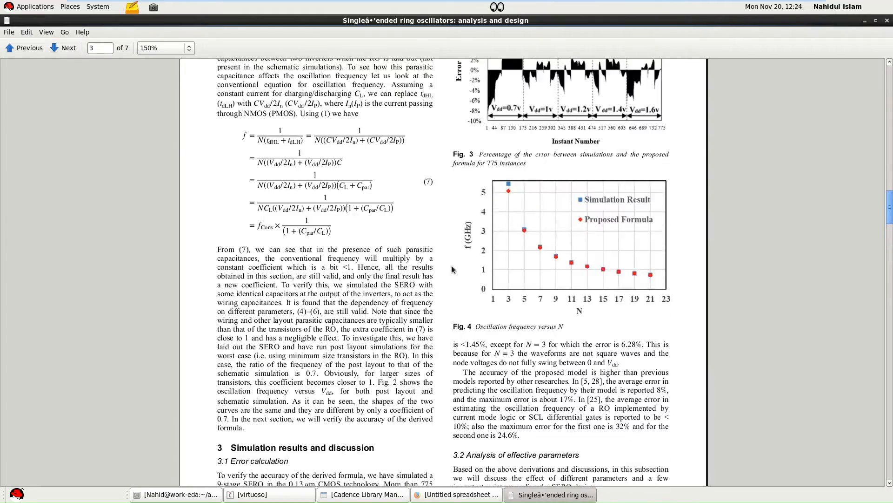
scroll(451, 269, "up", 20)
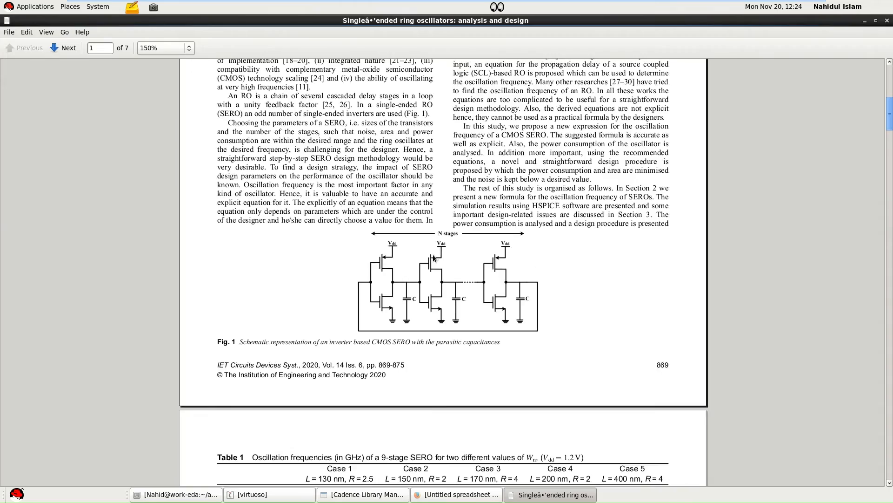
scroll(433, 251, "up", 5)
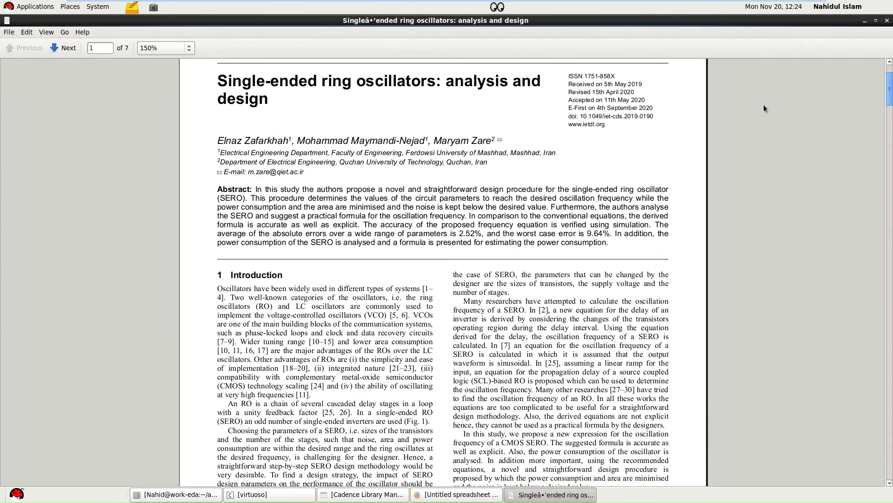
left_click(865, 22)
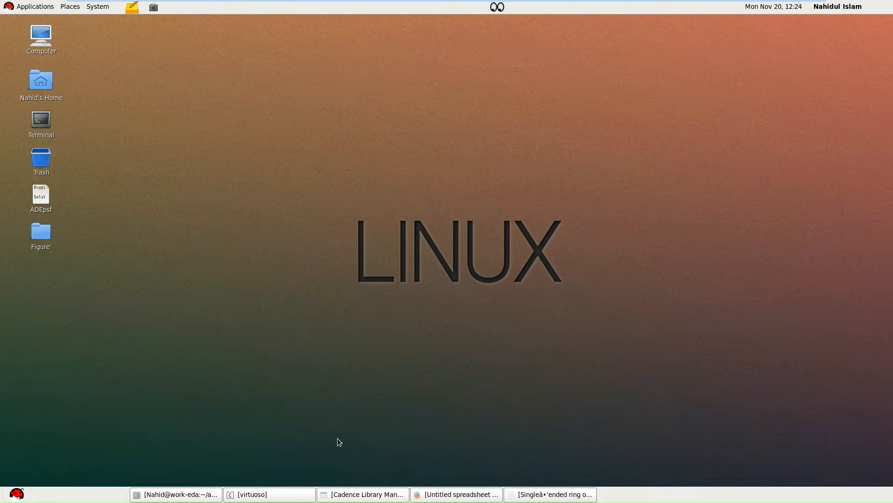
Switch to the Cadence Library Manager and browse the layout and extracted views of the INVX1_TEST cell in the analog library.
left_click(289, 495)
left_click(290, 496)
left_click(353, 494)
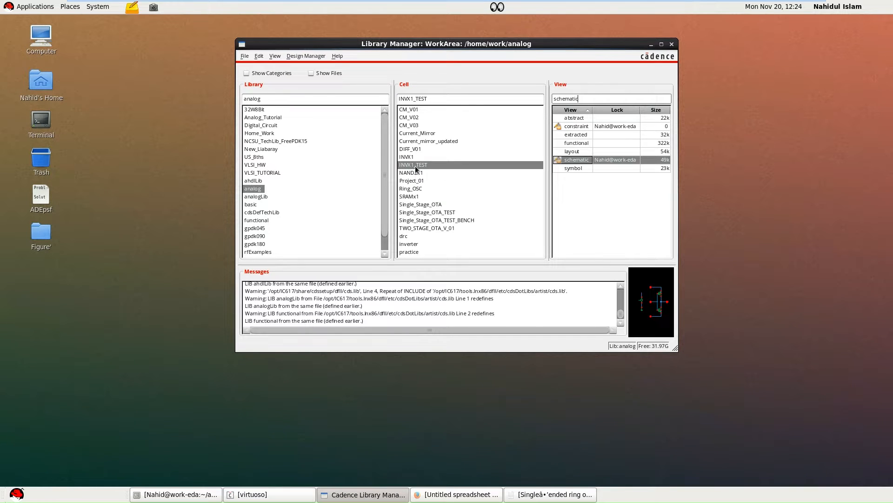
right_click(416, 162)
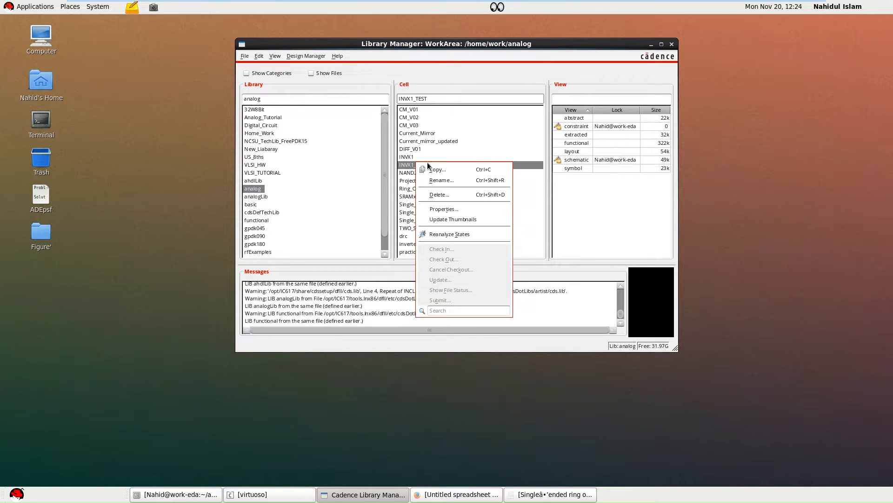
left_click(406, 165)
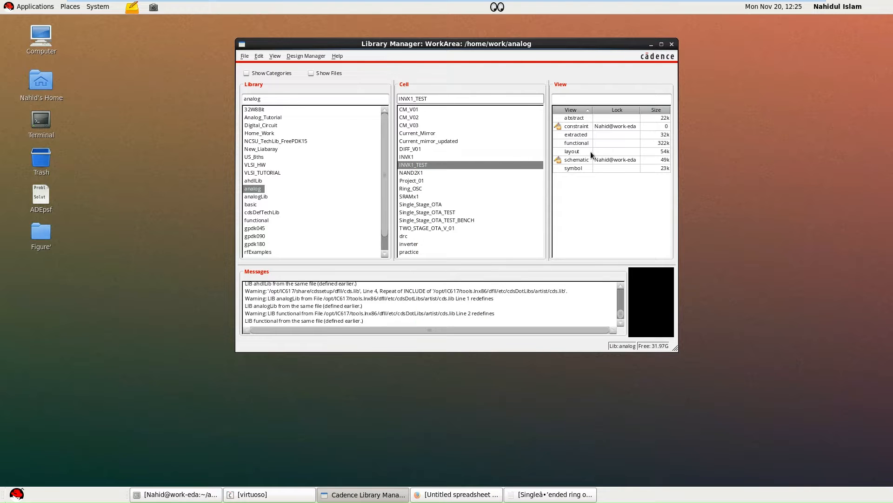
left_click(575, 151)
left_click(576, 134)
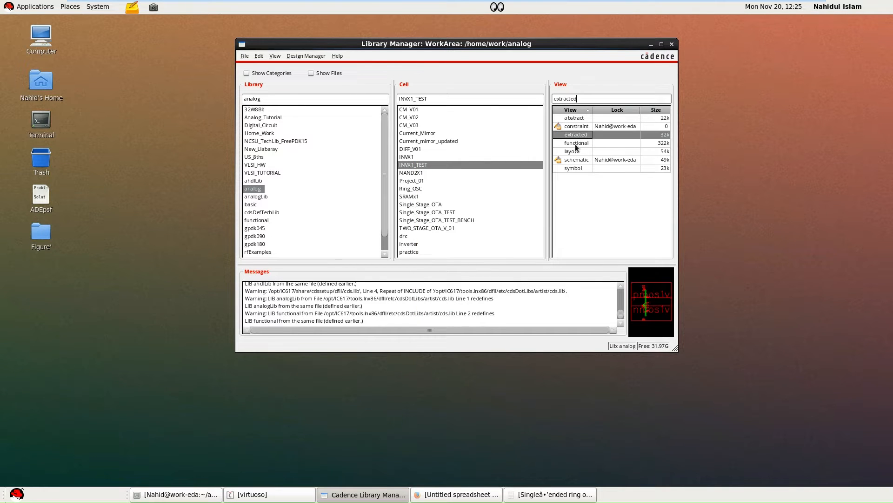
Open the INVX1_TEST schematic view for editing in Schematics XL, maximized and with the whole circuit fitted.
left_click(576, 160)
right_click(576, 160)
left_click(600, 173)
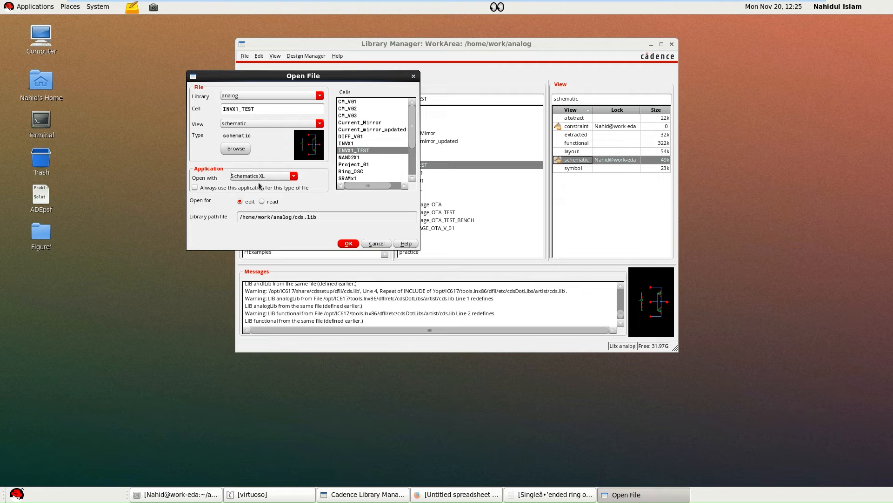
left_click(349, 243)
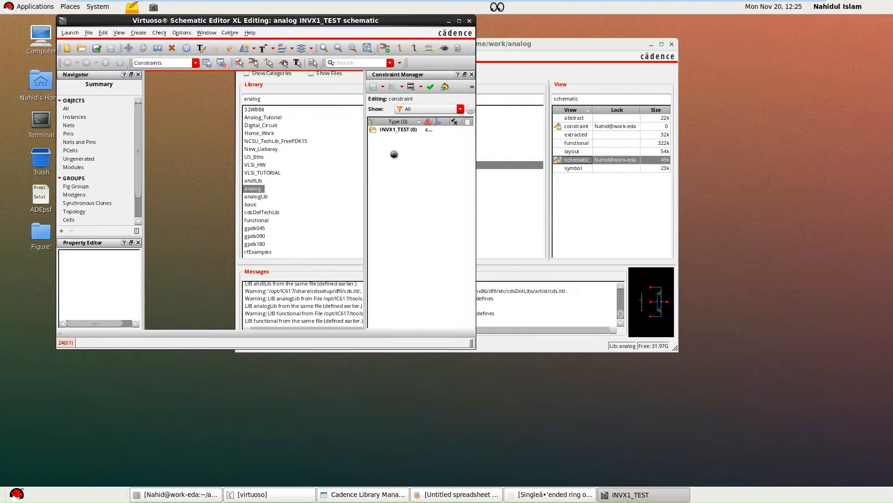
left_click(459, 21)
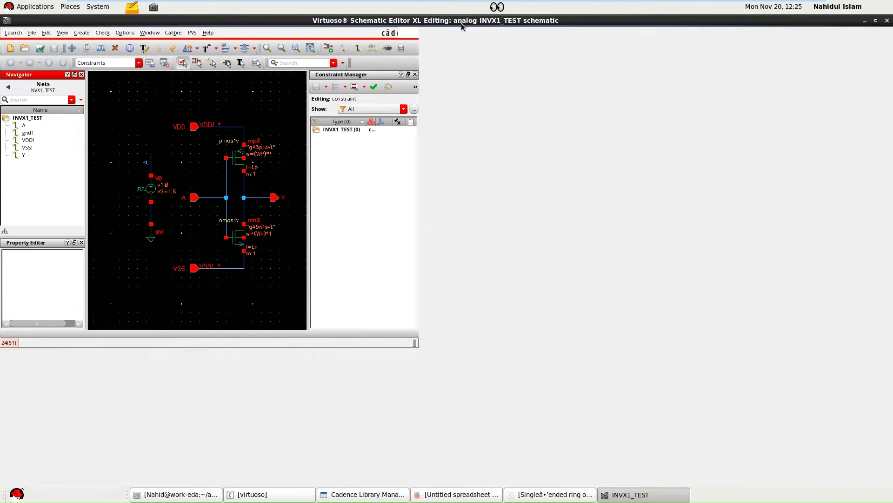
key("f")
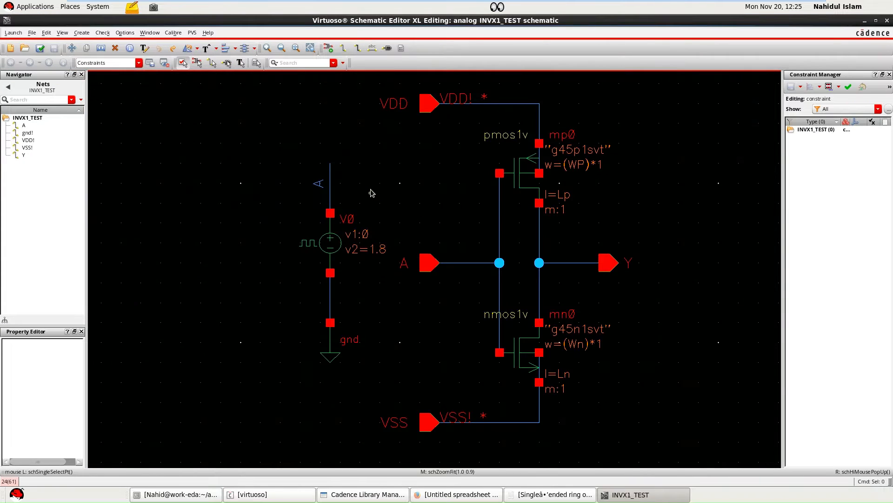
Review the voltage levels, period and pulse width of the vpulse source V0 in its object properties.
left_click_drag(270, 127, 387, 396)
left_click(403, 340)
left_click(402, 340)
left_click(328, 251)
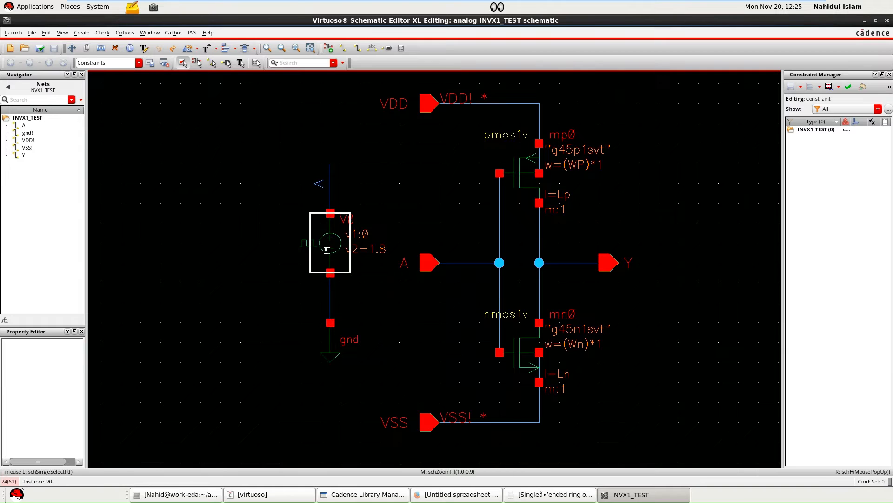
left_click(440, 298)
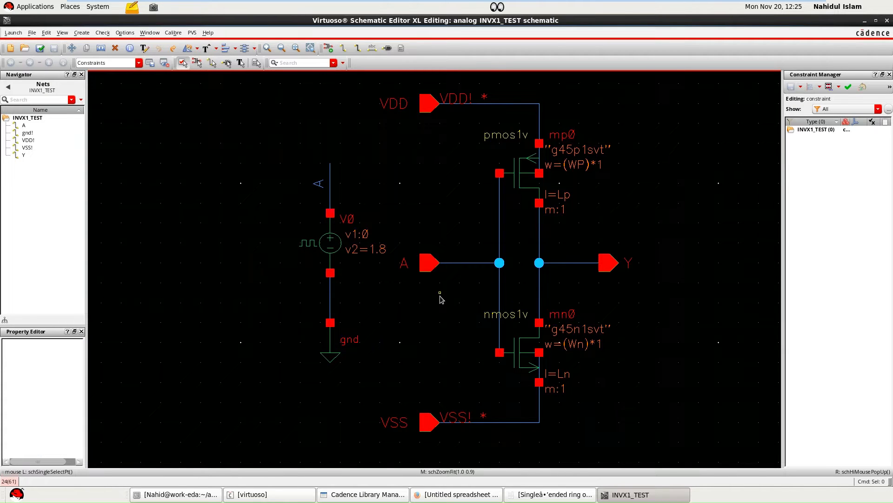
left_click(349, 252)
double_click(336, 242)
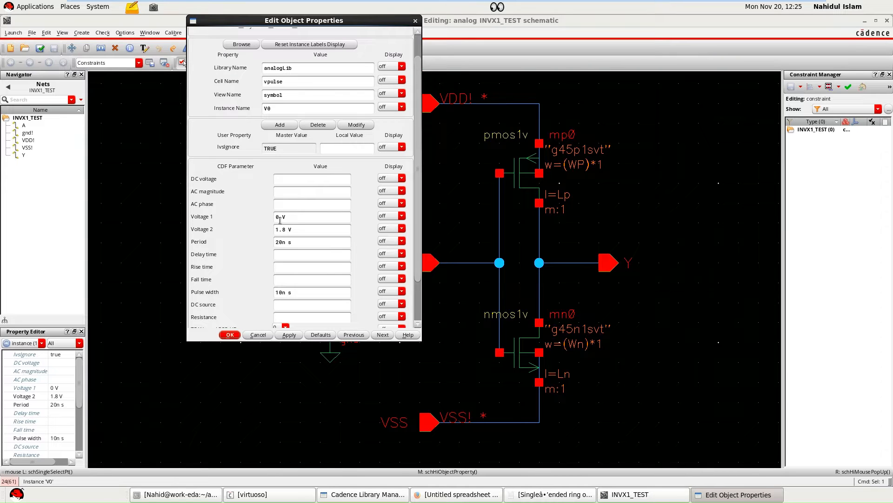
scroll(286, 232, "down", 2)
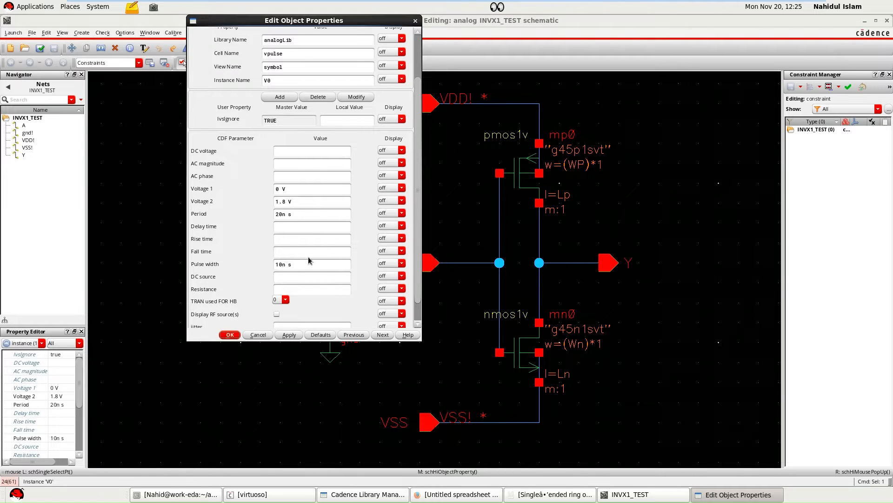
left_click(230, 335)
left_click(377, 346)
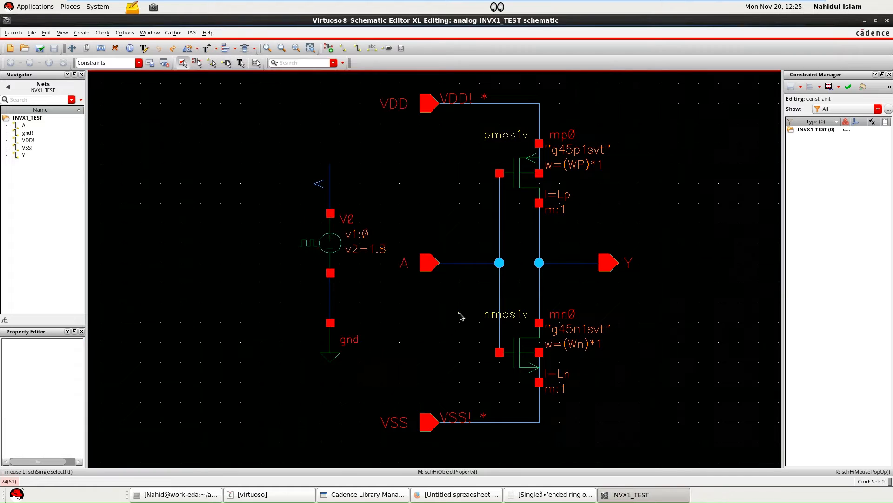
Launch ADE L for the INVX1_TEST schematic and minimize its window to return to the circuit.
left_click(12, 34)
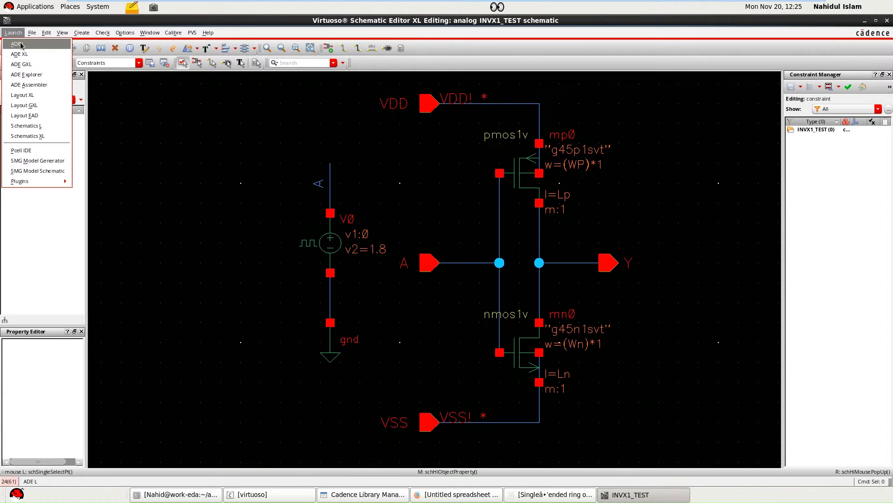
left_click(19, 42)
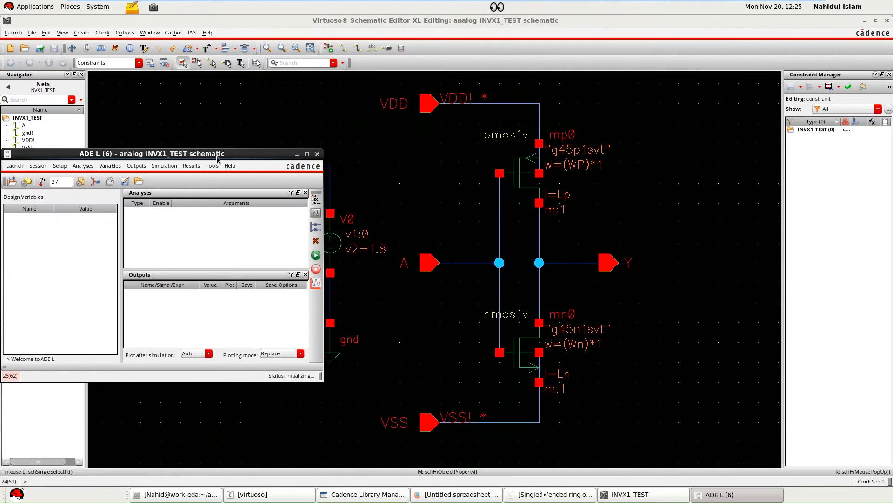
left_click_drag(217, 156, 285, 161)
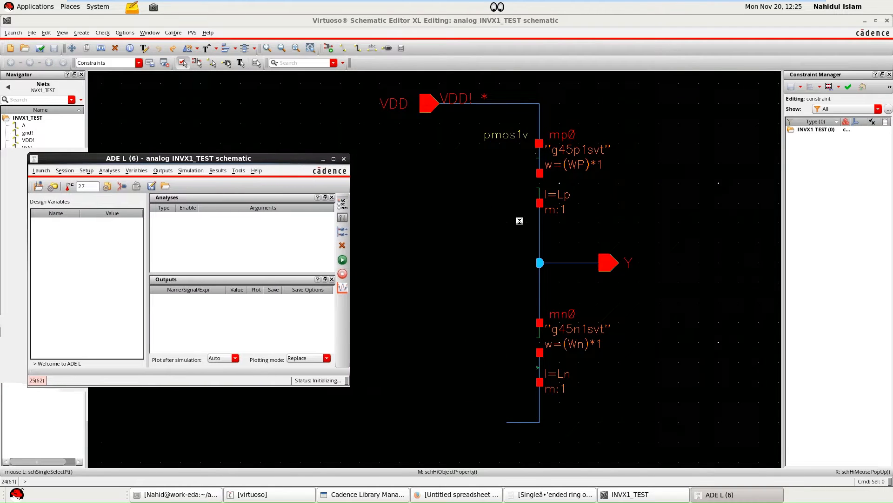
left_click(601, 221)
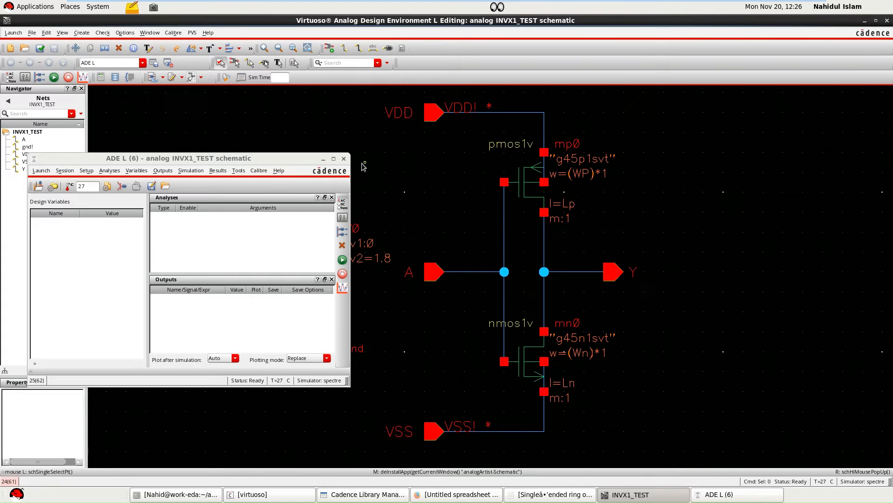
left_click(324, 159)
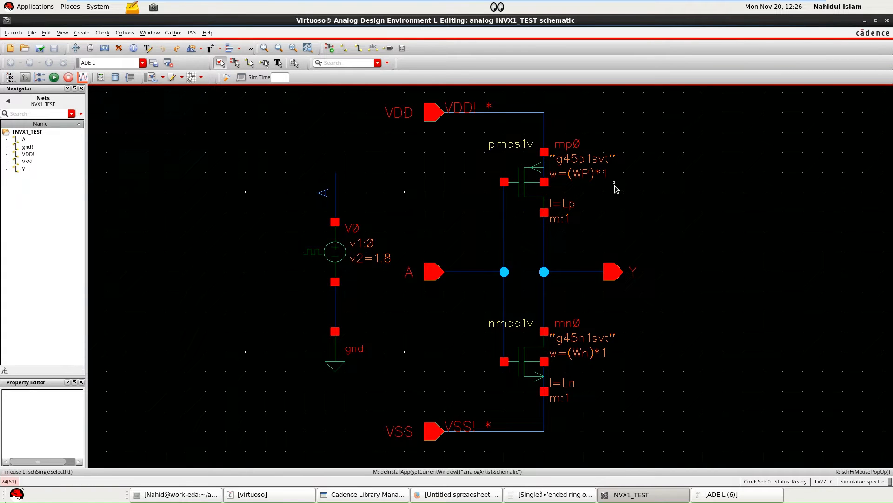
Review the length and finger width variables in the object properties of the PMOS transistor mp0.
scroll(614, 186, "up", 1, "ctrl")
left_click(441, 181)
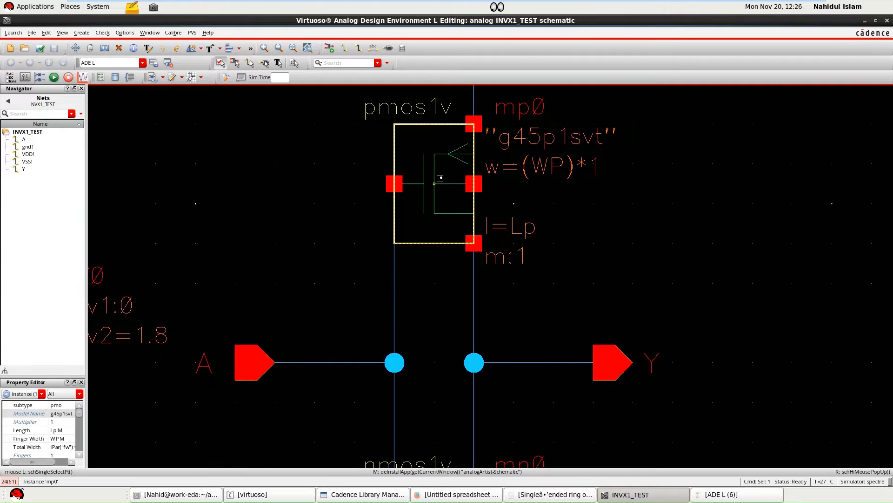
key("q")
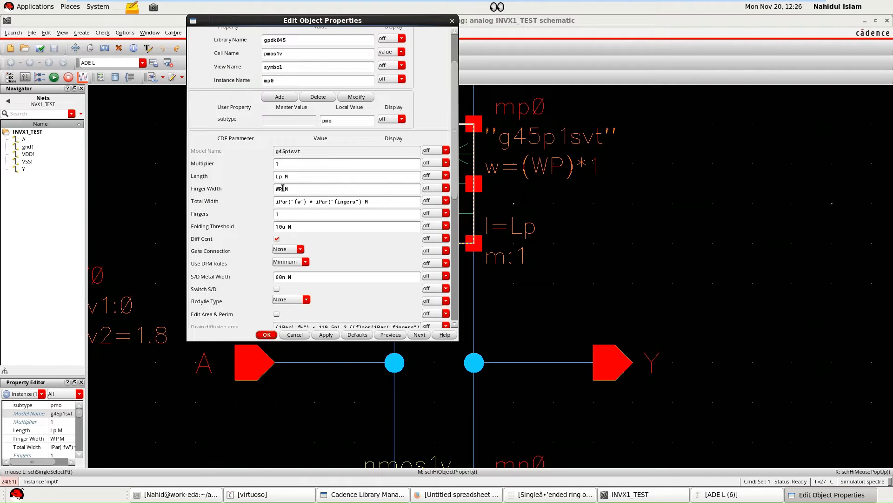
left_click(273, 335)
left_click(266, 335)
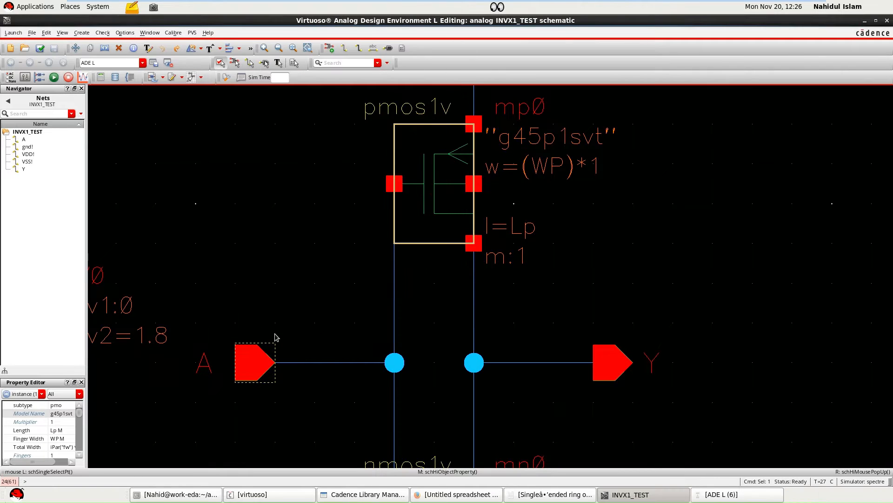
Bring the ADE L window back and place it beside the inverter circuit with nothing selected.
key("shift+z")
left_click(505, 250)
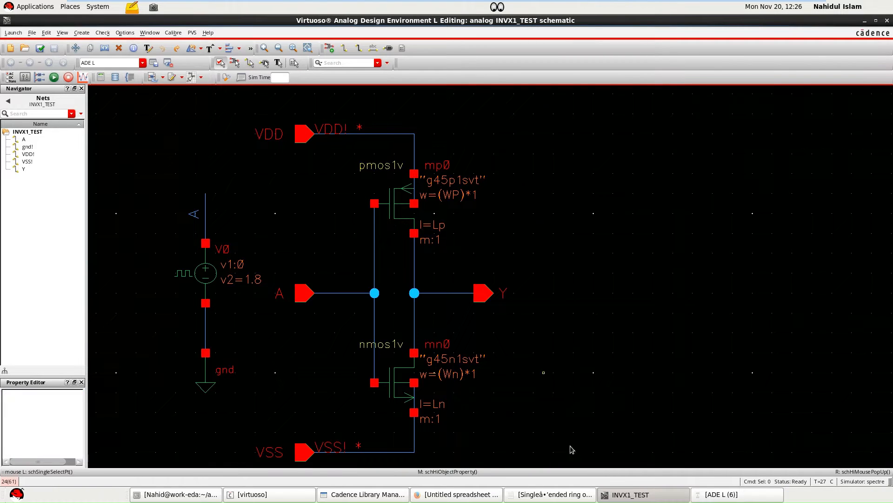
left_click(719, 494)
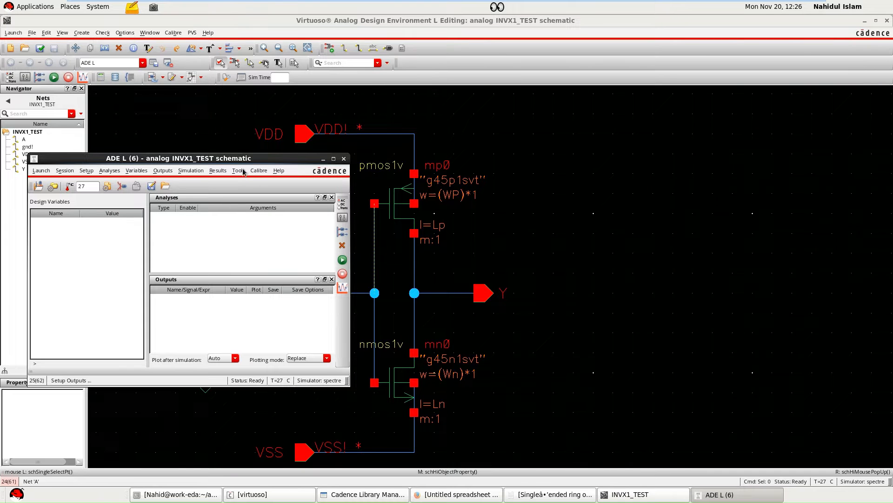
scroll(415, 219, "up", 2)
scroll(417, 220, "down", 2)
left_click_drag(233, 161, 370, 164)
left_click_drag(479, 163, 724, 164)
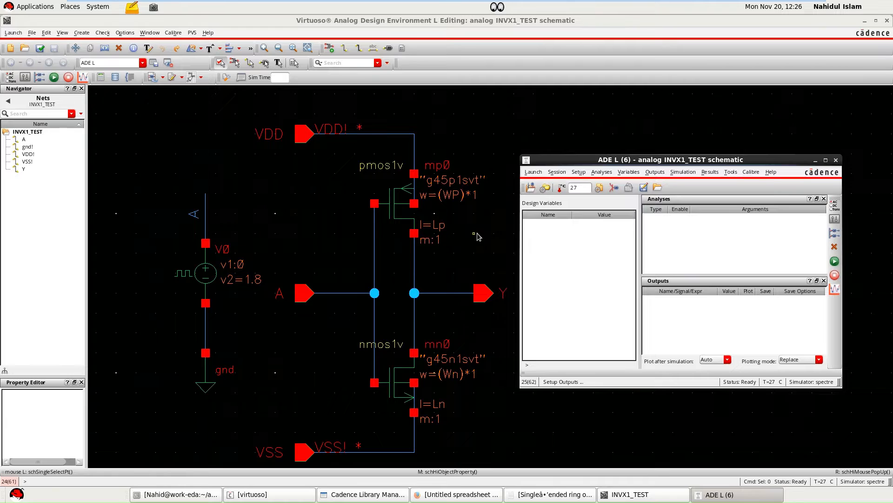
Review the length and finger width variables in the object properties of the NMOS transistor mn0.
left_click(391, 203)
left_click(542, 331)
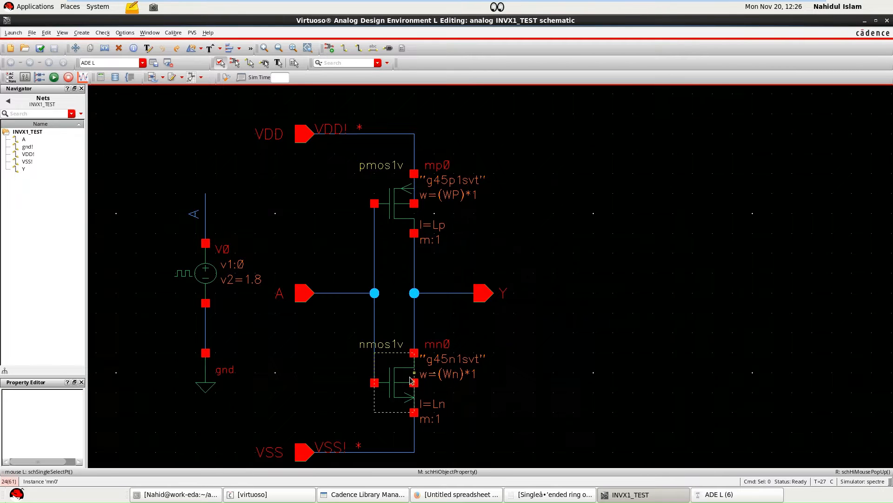
left_click(410, 377)
key("q")
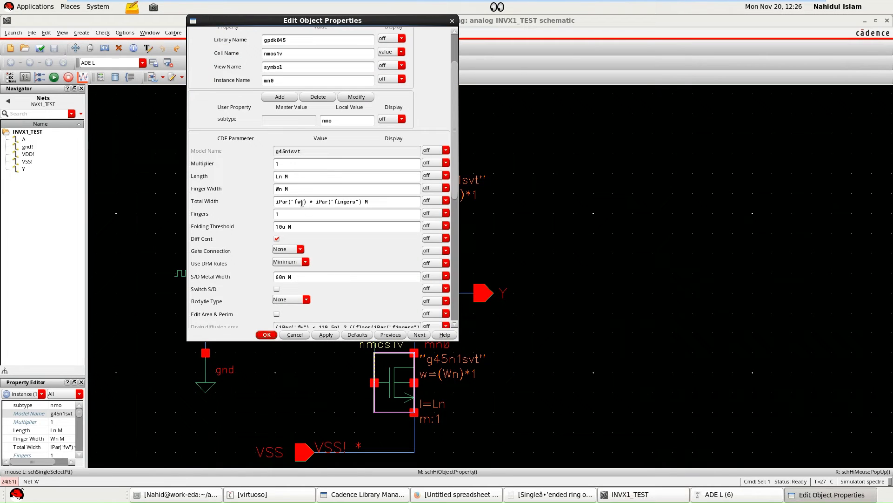
double_click(282, 177)
double_click(278, 188)
left_click(272, 335)
left_click(526, 450)
Return to ADE L and copy the design variables from the cellview.
left_click(726, 497)
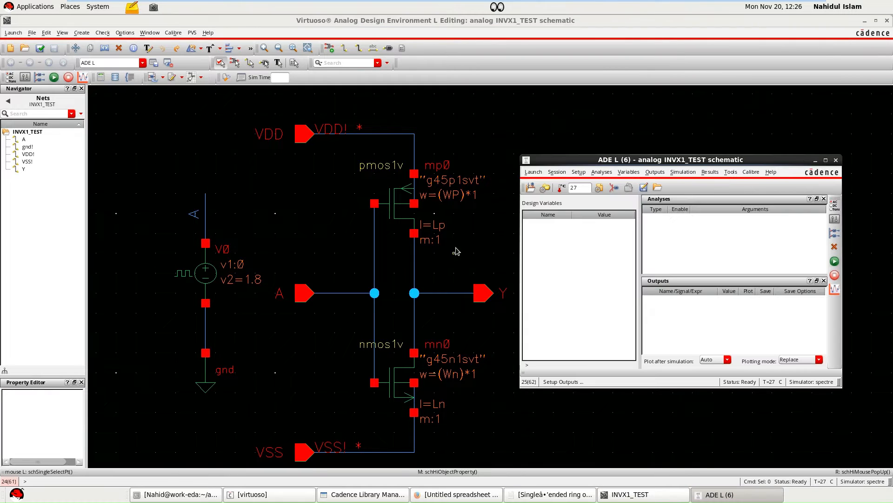
left_click_drag(543, 165, 465, 150)
right_click(501, 213)
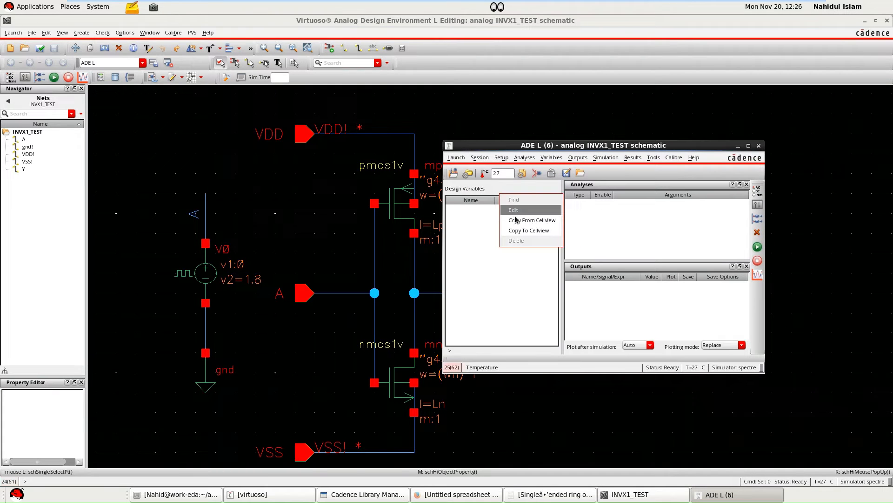
left_click(516, 218)
Add a transient analysis with a stop time of 100n and moderate accuracy defaults.
left_click_drag(506, 146, 559, 136)
right_click(648, 202)
left_click(659, 204)
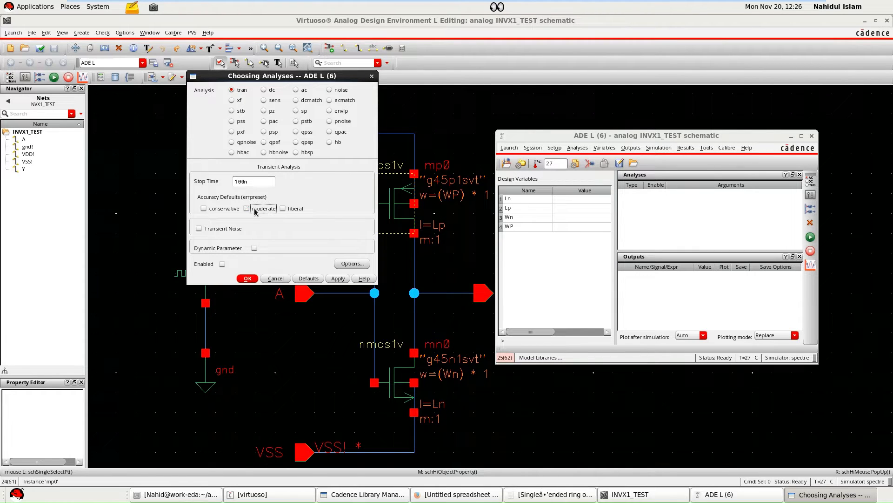
left_click(247, 278)
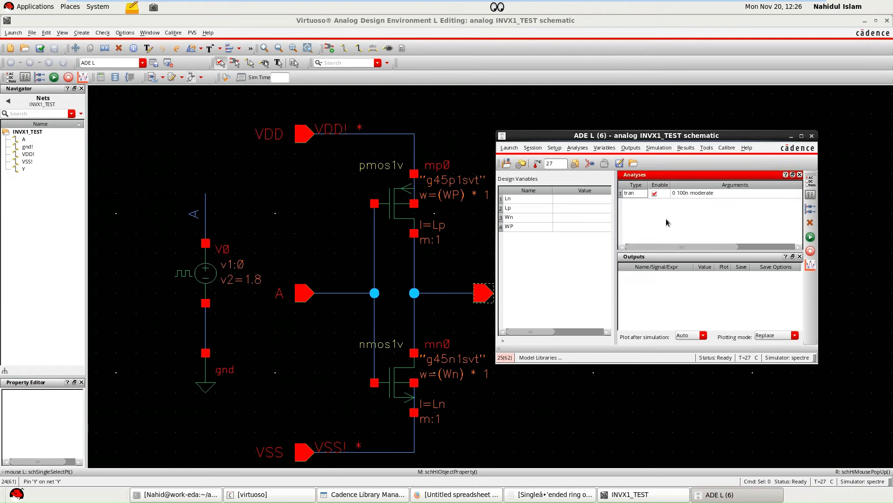
Set up a DC analysis that sweeps the dc component parameter of the pulse source V0.
right_click(663, 195)
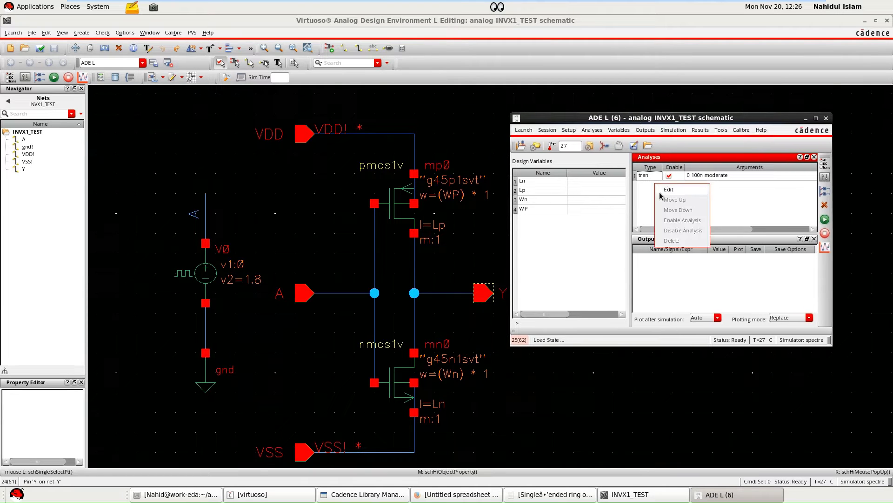
left_click(666, 196)
left_click(274, 91)
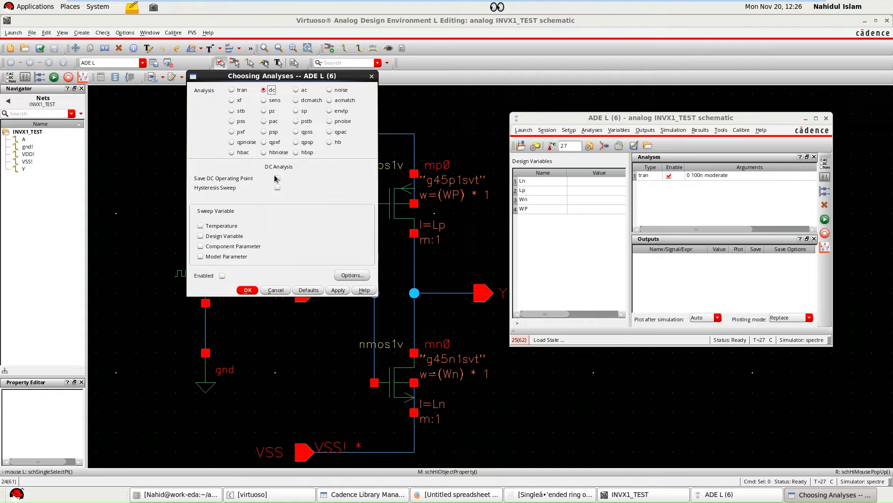
left_click(224, 248)
left_click_drag(254, 76, 384, 76)
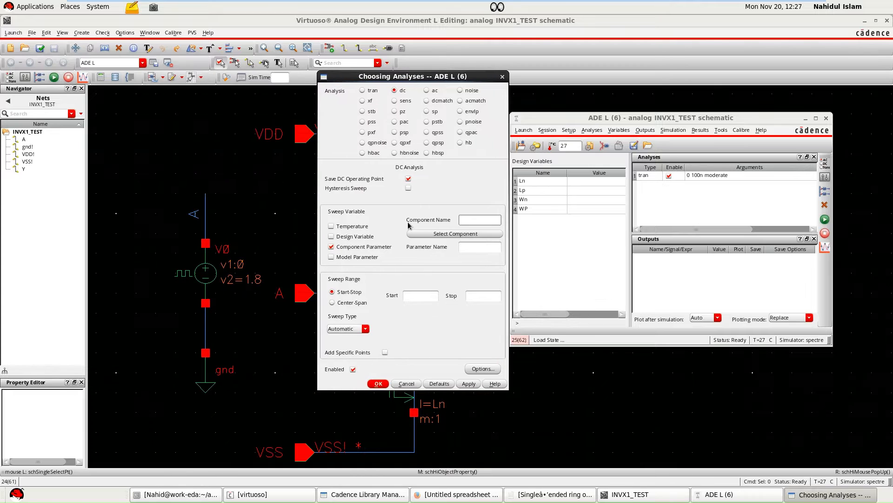
left_click(437, 234)
left_click(204, 278)
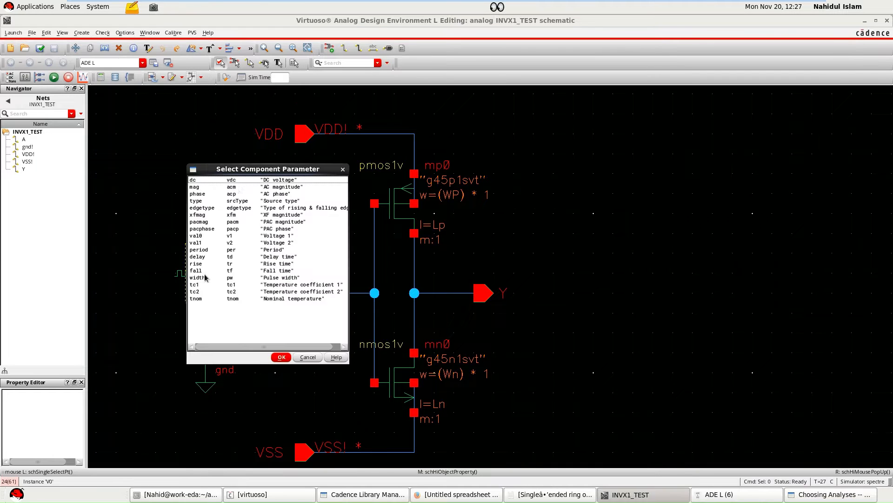
left_click(239, 187)
left_click(282, 358)
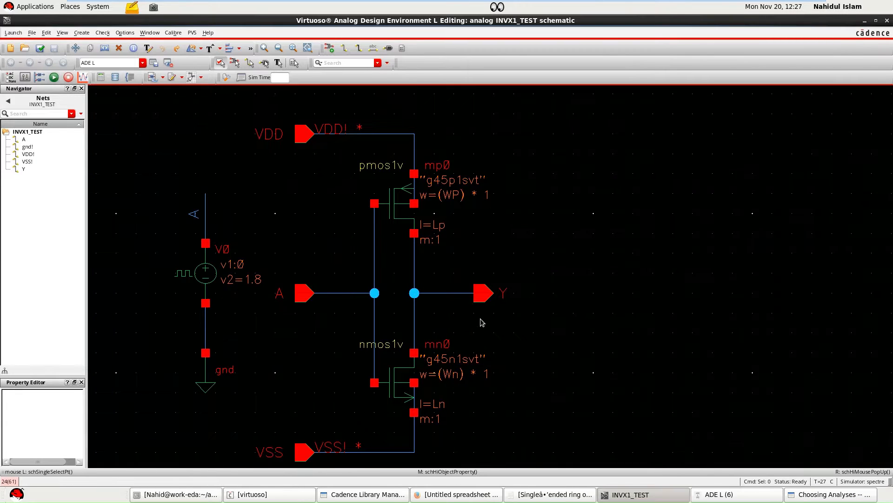
left_click(805, 496)
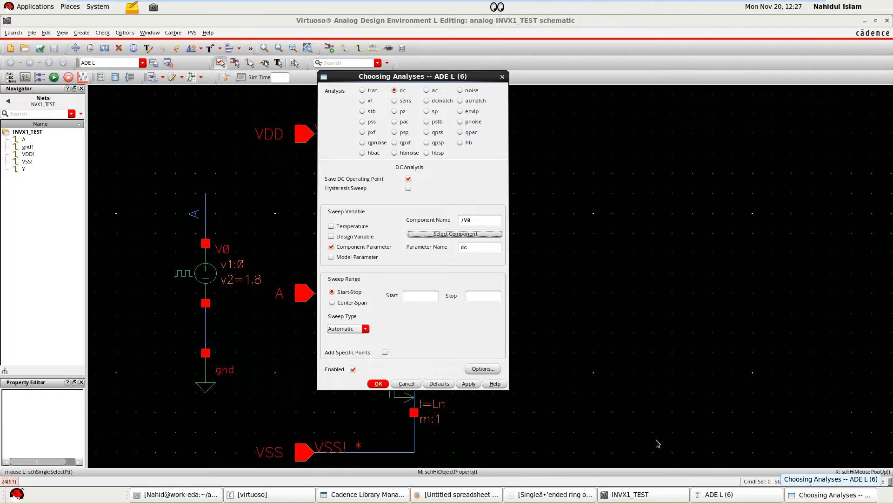
Set the DC sweep range from 0 to 1.8, accept the analysis and return to the ADE L window.
left_click(425, 296)
type("0")
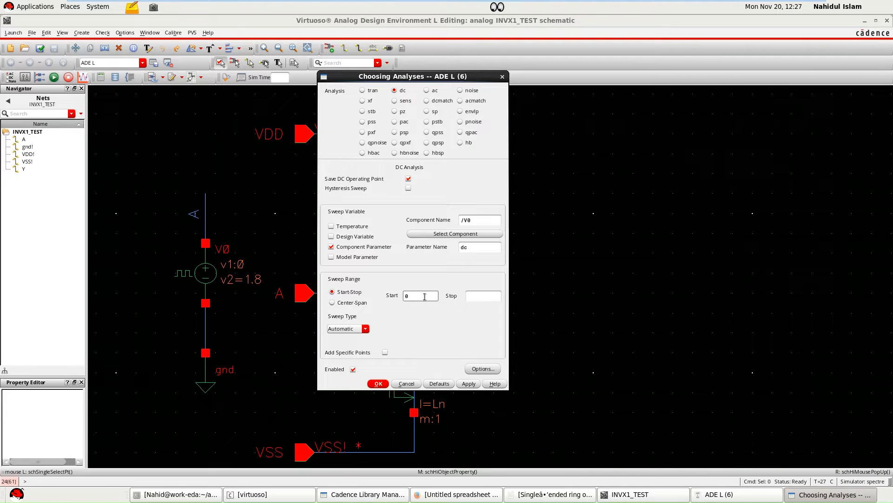
left_click(474, 296)
type("1.8")
left_click(385, 383)
left_click(716, 495)
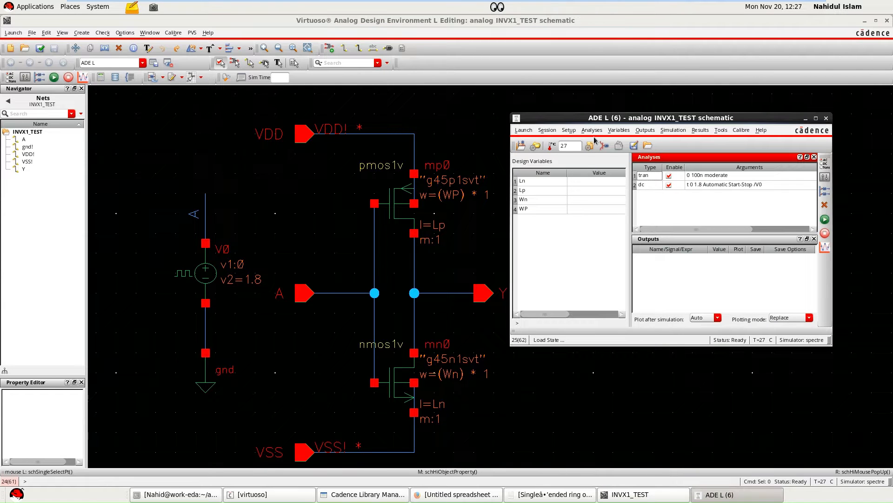
Set the design variable Ln to 45n.
left_click_drag(598, 117, 523, 113)
double_click(526, 179)
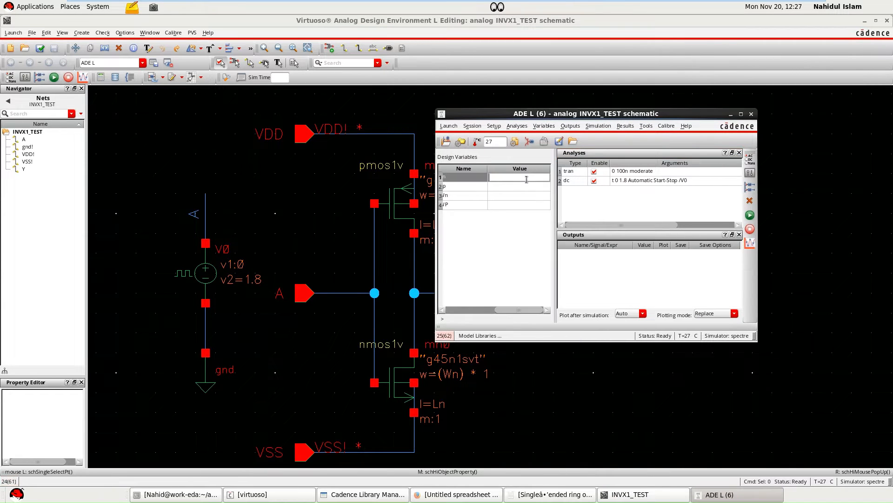
left_click_drag(506, 309, 446, 312)
double_click(496, 177)
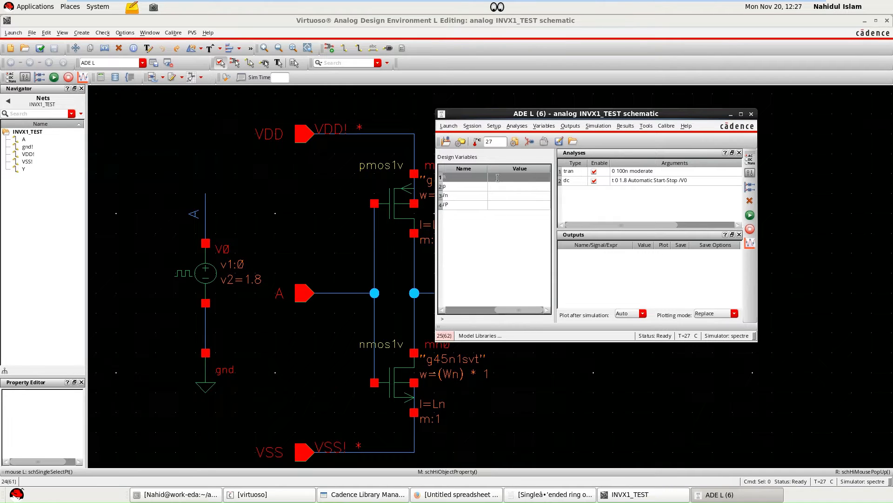
left_click_drag(506, 309, 476, 309)
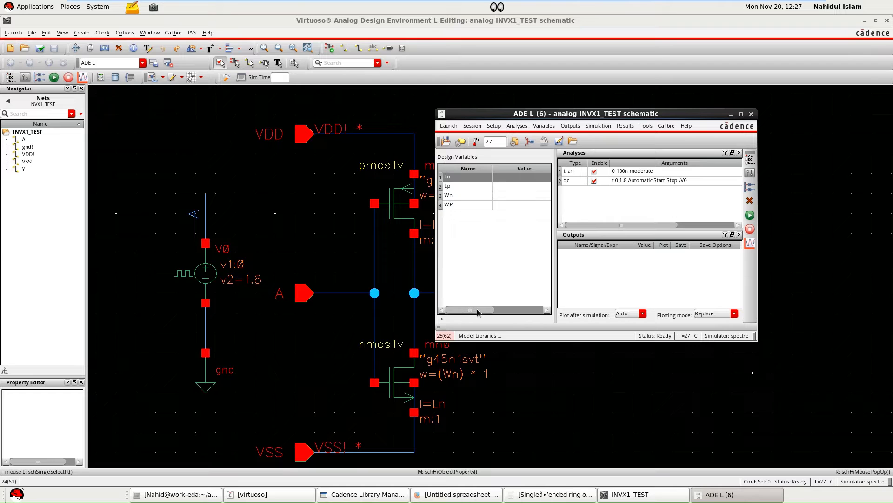
double_click(518, 180)
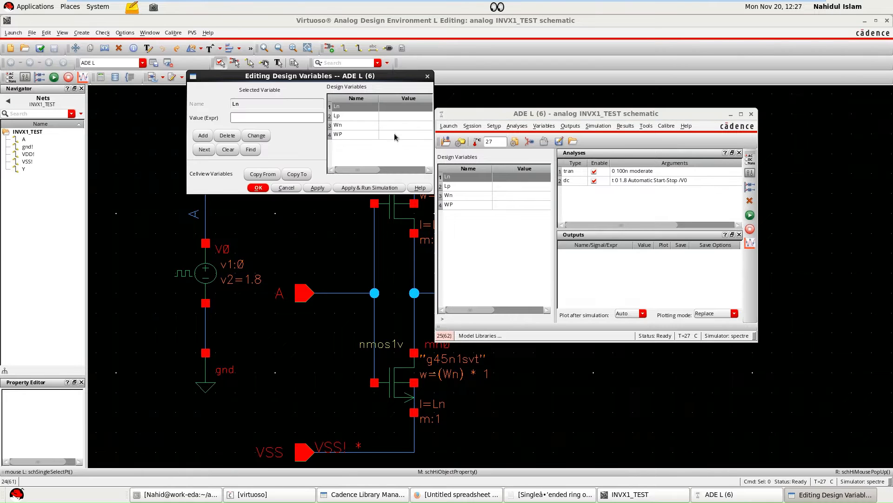
left_click(279, 114)
left_click(312, 188)
left_click(267, 188)
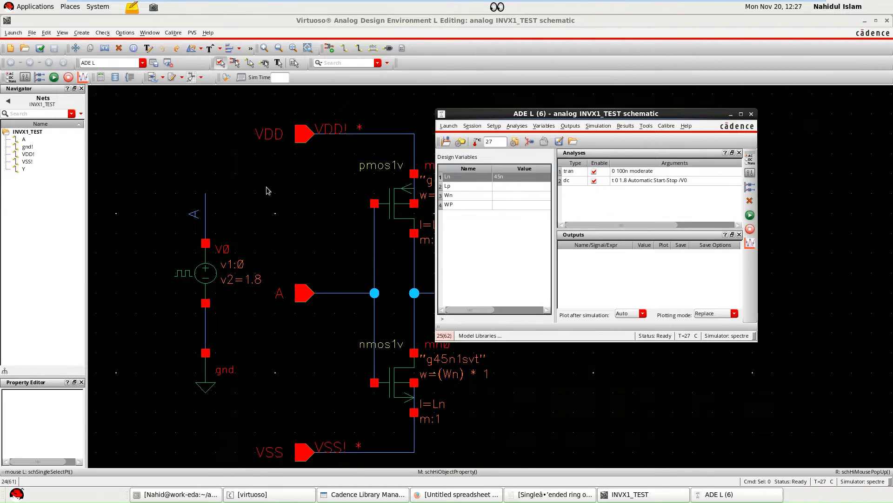
Set the design variable Lp to 45n.
left_click(496, 187)
double_click(496, 186)
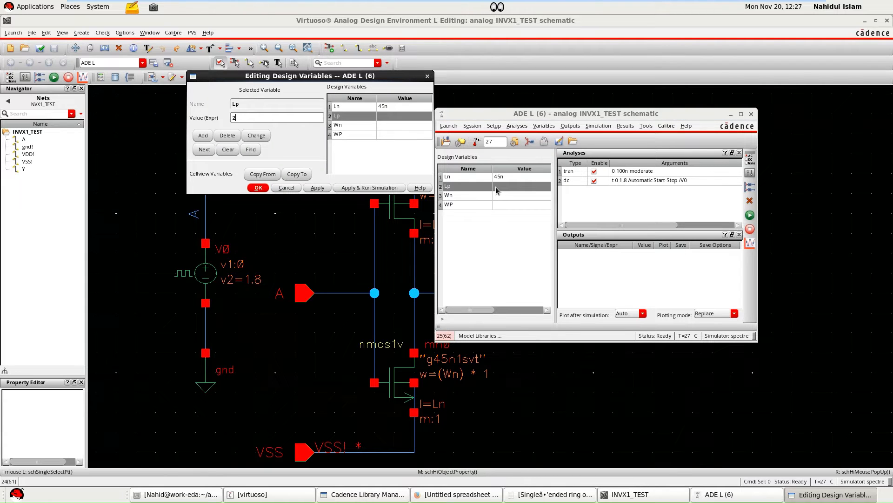
type("45n")
left_click(320, 188)
left_click(258, 188)
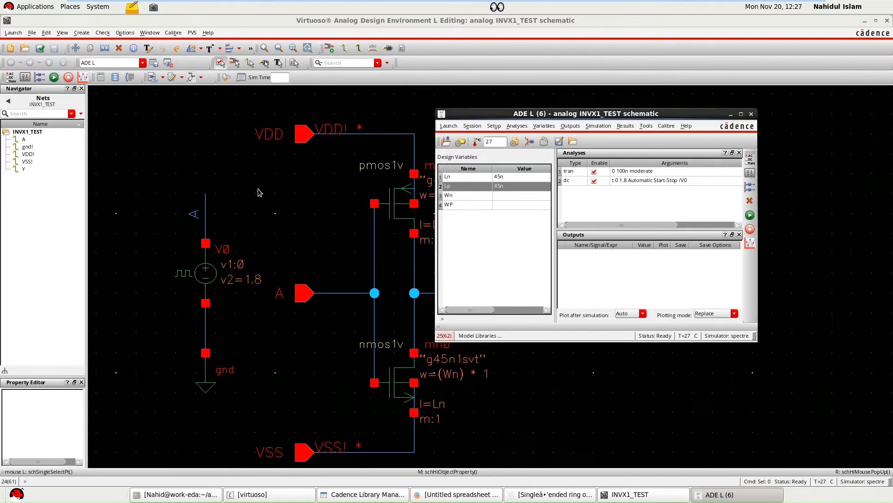
Set the design variables Wn to 145n and WP to 180n.
double_click(495, 196)
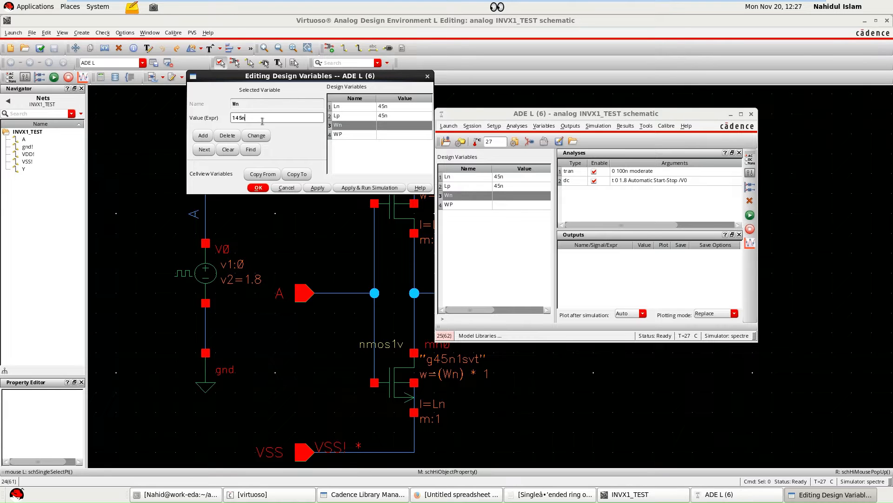
left_click(323, 188)
left_click(258, 188)
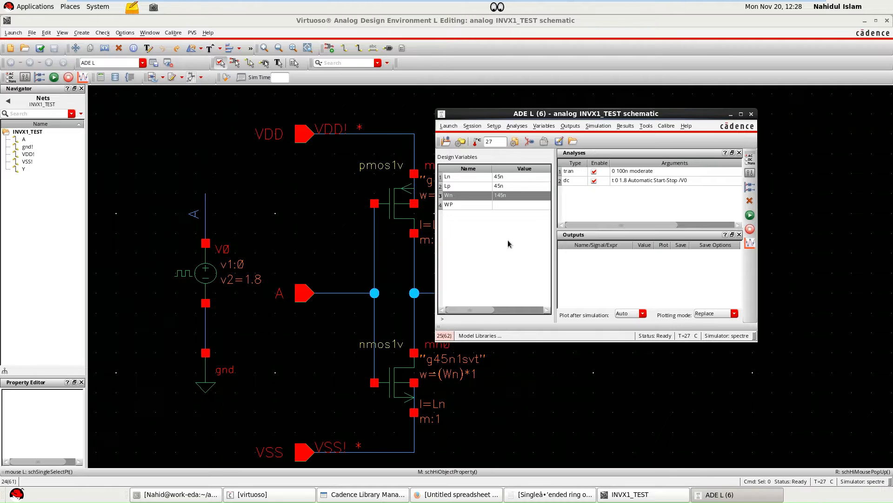
double_click(499, 206)
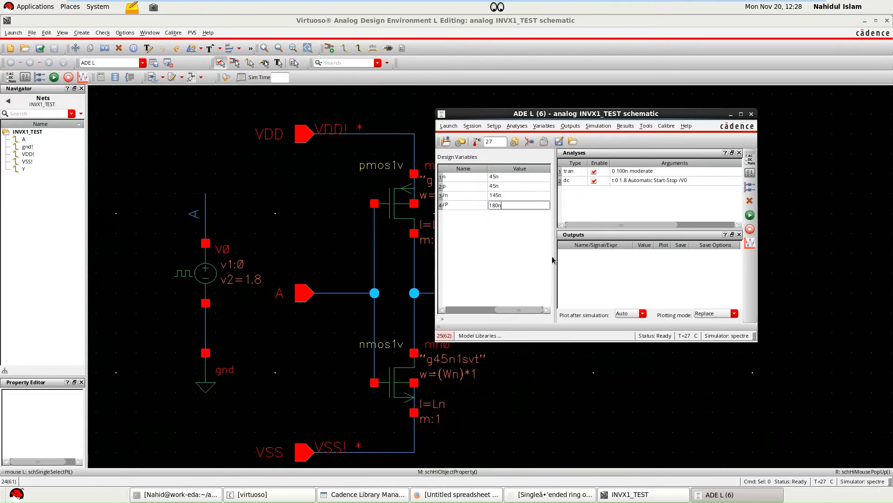
key("Return")
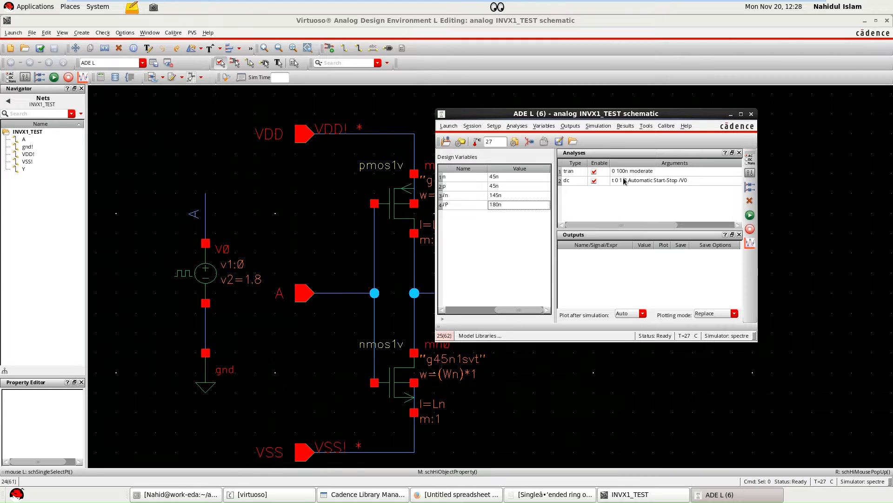
Disable the transient analysis and pick the output net Y on the schematic as a signal for plotting.
left_click(594, 171)
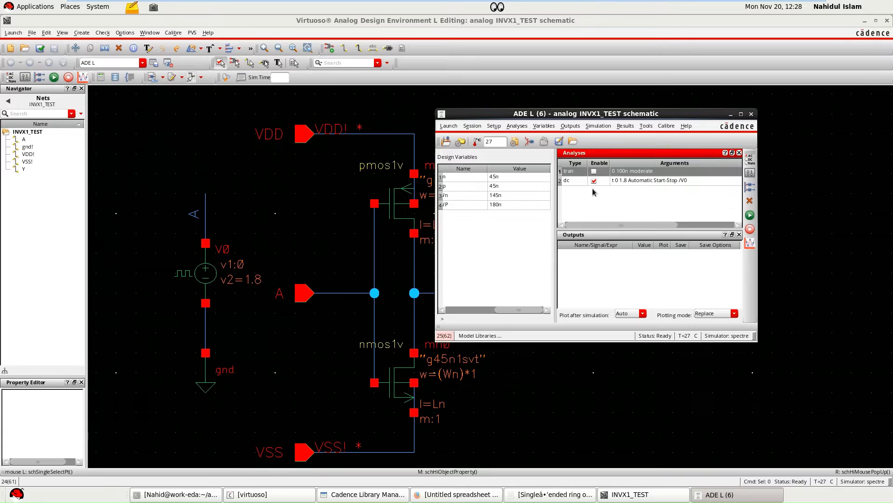
right_click(625, 269)
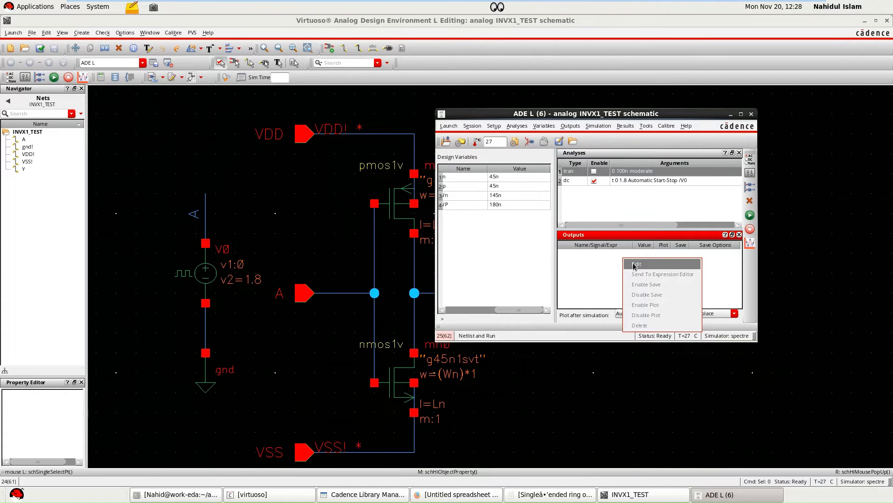
left_click(570, 126)
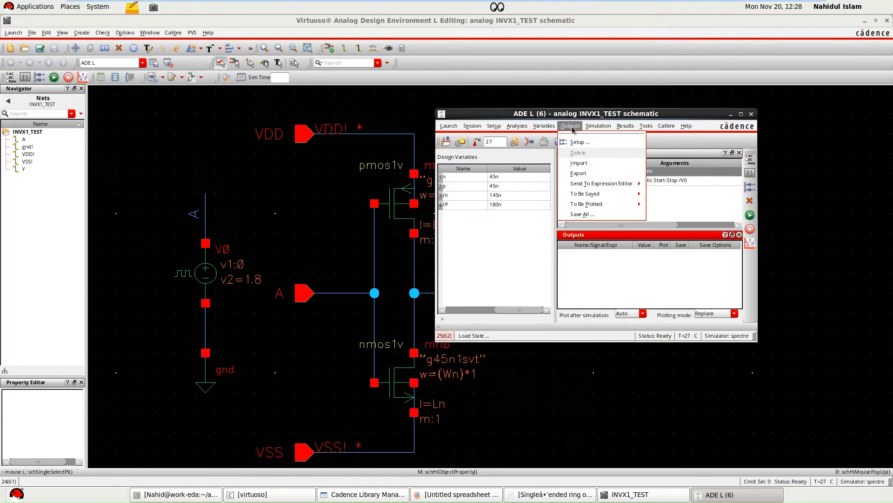
mouse_move(585, 198)
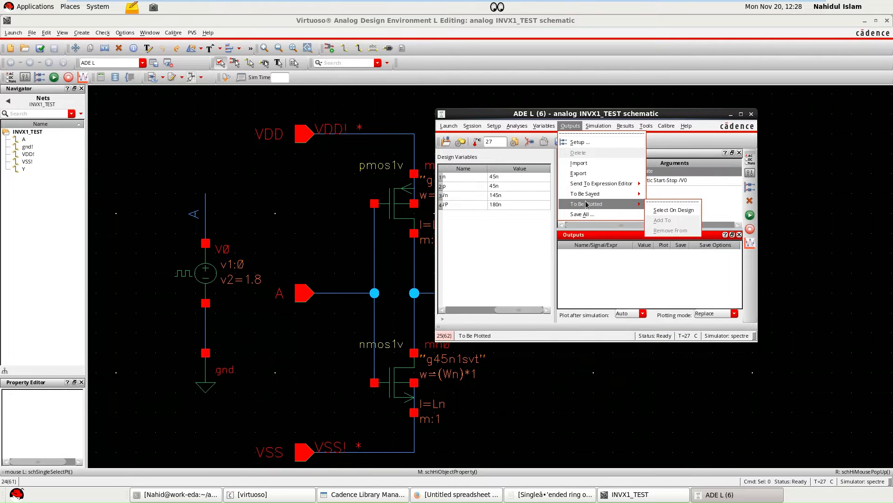
left_click(682, 212)
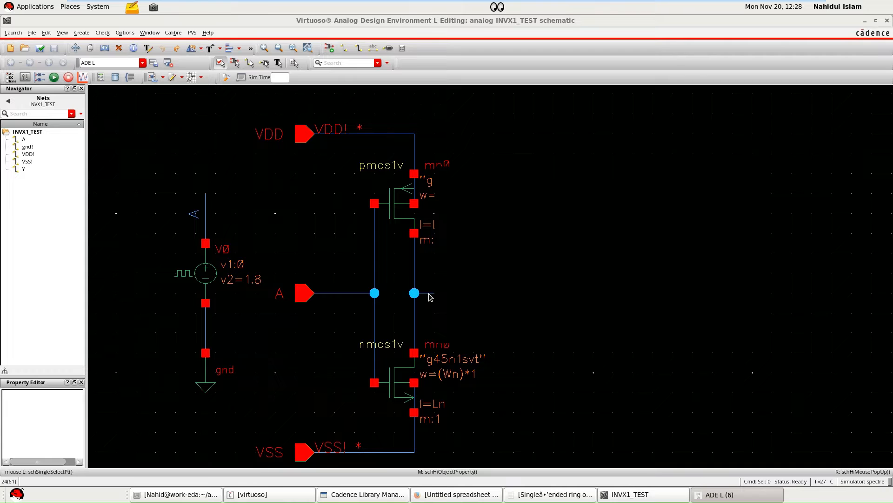
scroll(517, 282, "down", 1, "ctrl")
scroll(491, 285, "up", 2, "ctrl")
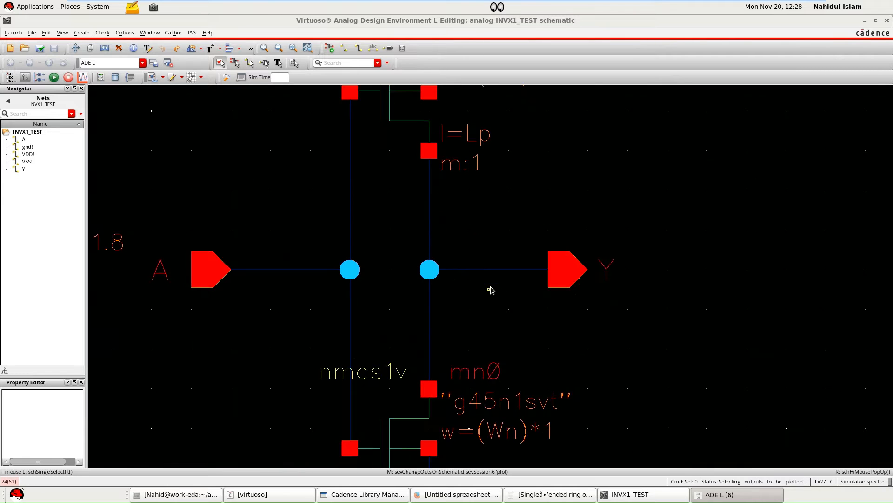
left_click(492, 275)
key("f")
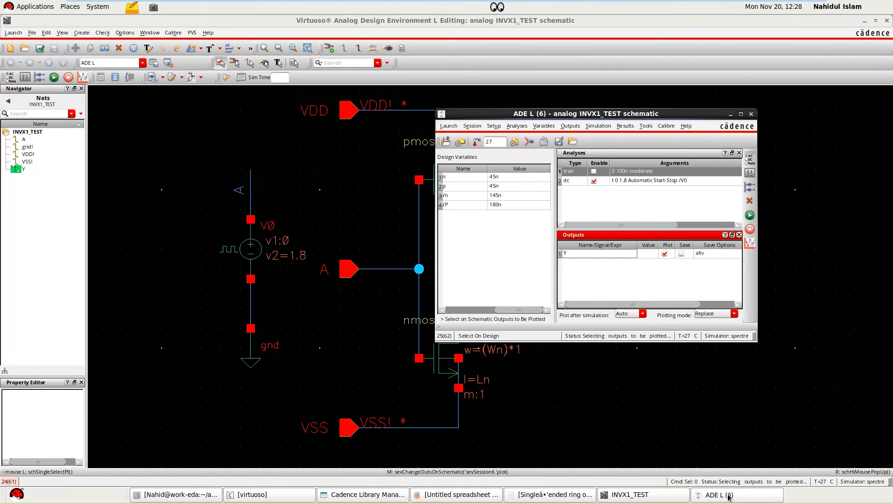
Netlist and run the DC simulation of INVX1_TEST, and minimize the resulting plot window.
left_click(730, 494)
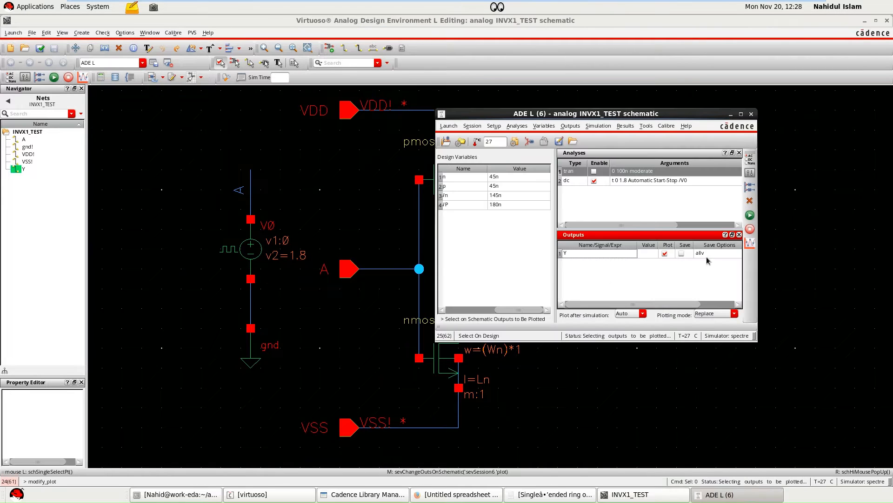
left_click(748, 217)
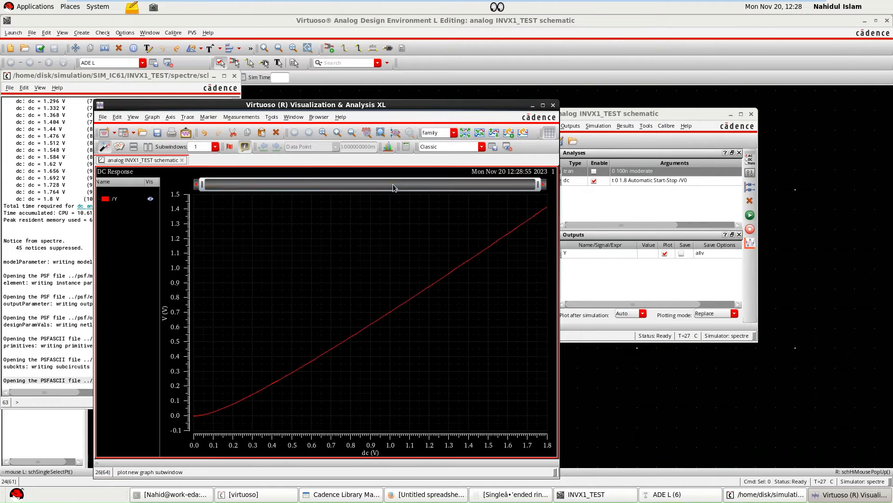
left_click(533, 105)
Enable the VSS! input stimulus in the analog stimuli setup as a dc voltage source with DC voltage 0.
left_click(531, 142)
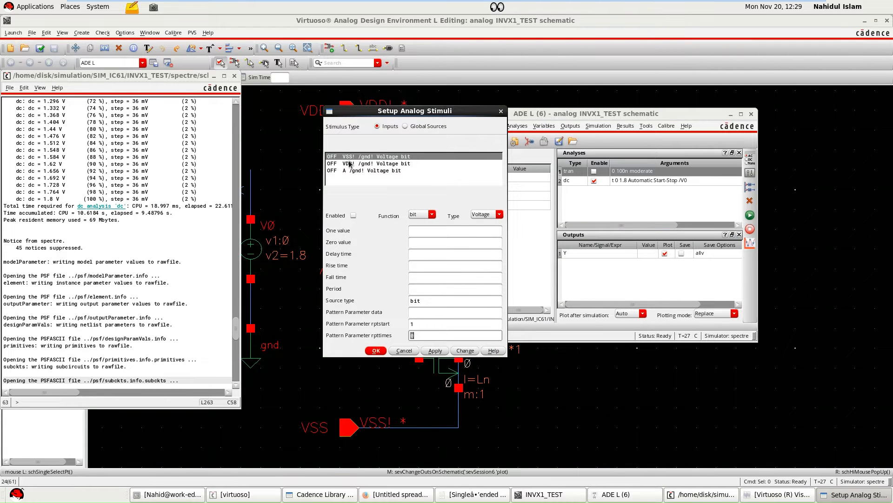
left_click(424, 217)
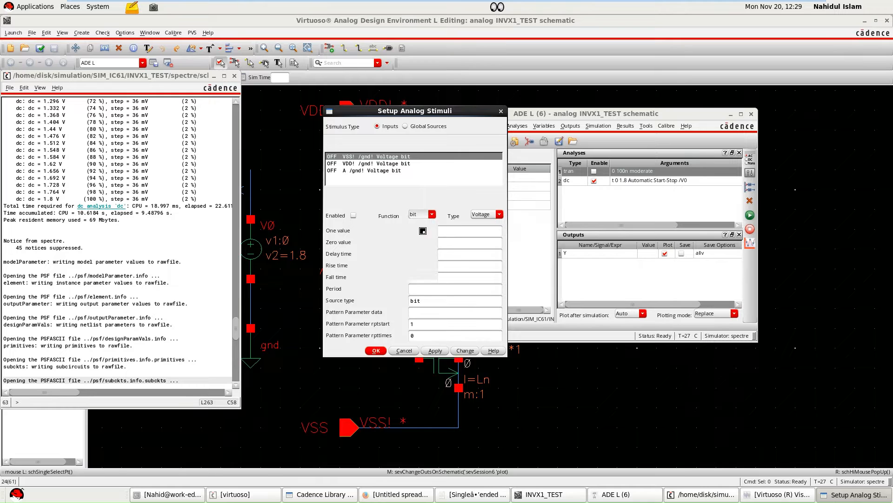
left_click(413, 230)
left_click(353, 215)
left_click(415, 235)
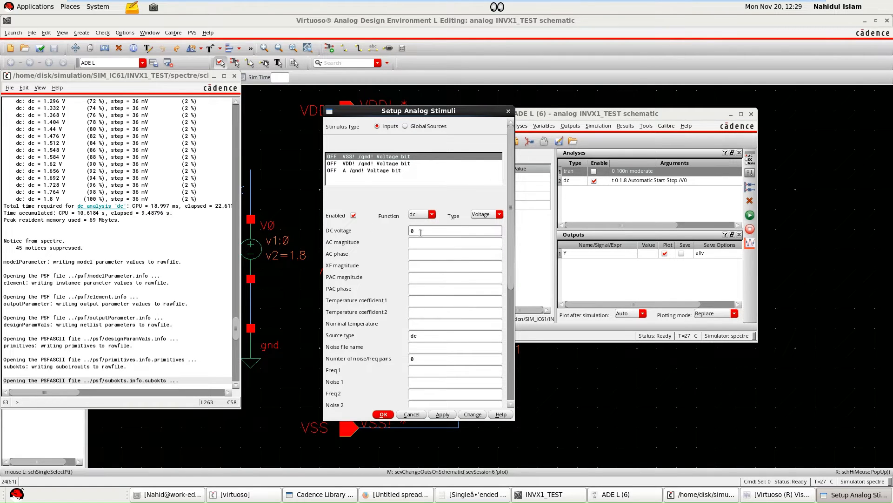
type("0")
left_click(442, 414)
Enable the VDD! input stimulus as a dc voltage source with DC voltage 1.8 and accept the stimuli setup.
left_click(379, 163)
left_click(414, 215)
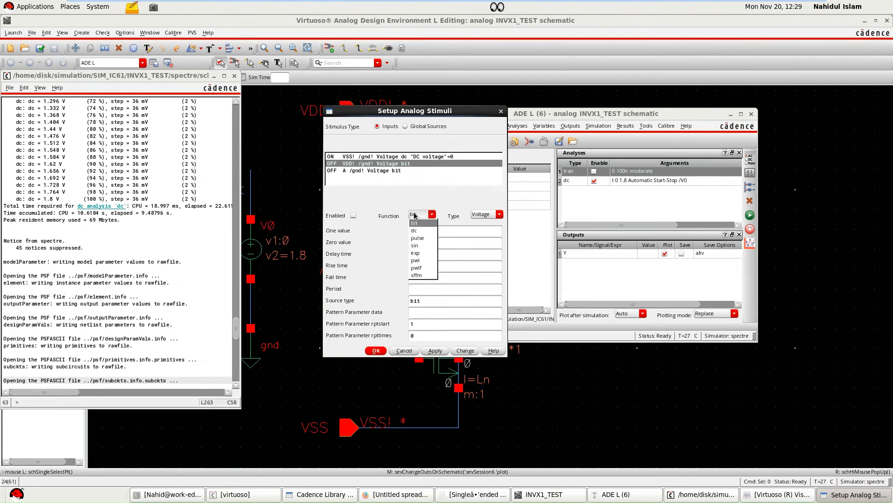
left_click(414, 230)
left_click(354, 215)
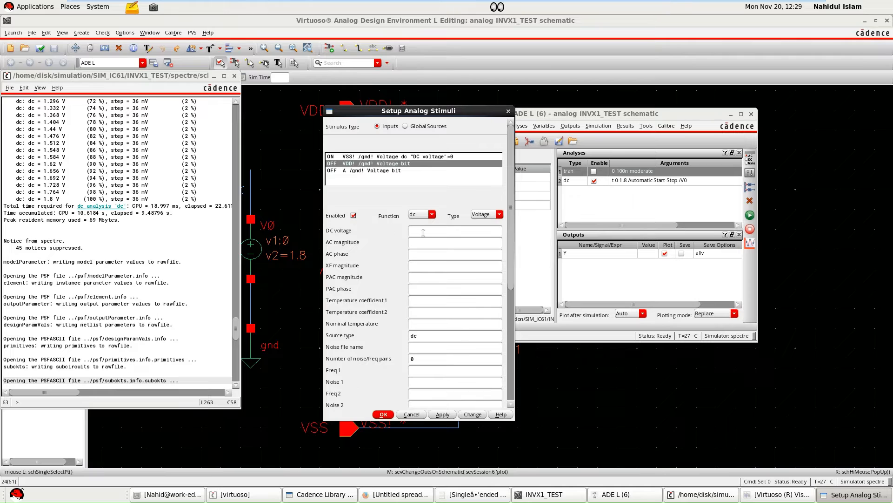
left_click(424, 232)
left_click(441, 414)
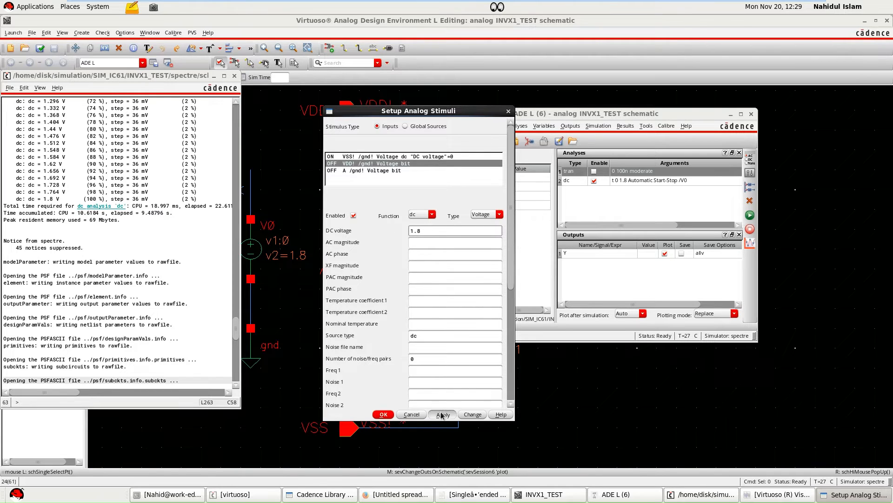
left_click(383, 414)
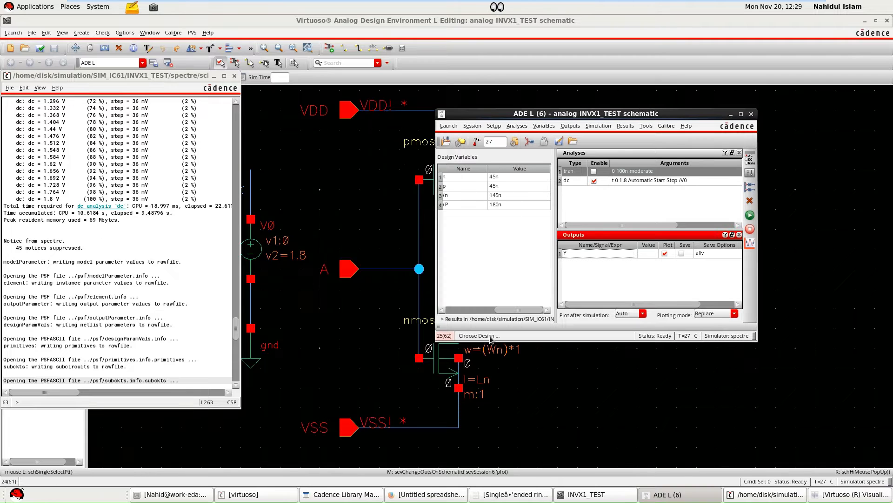
Rerun the DC simulation and bring the DC response plot of output Y into clear view.
left_click(749, 215)
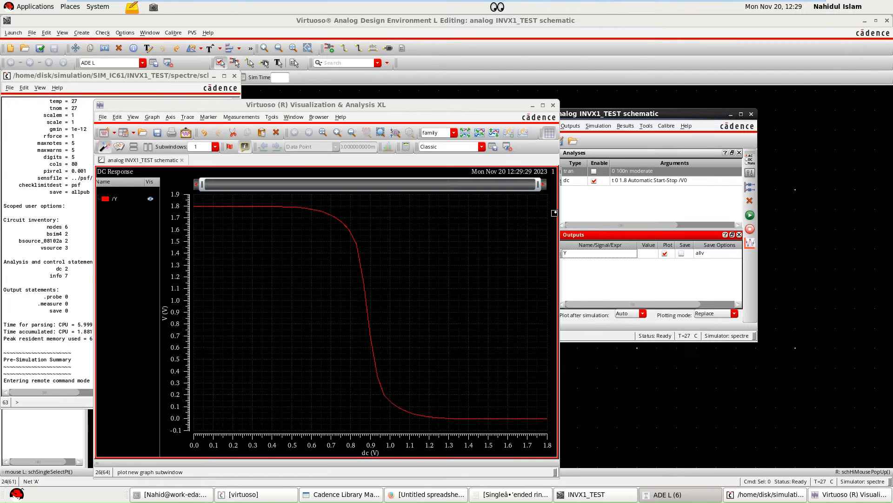
left_click_drag(386, 108, 468, 108)
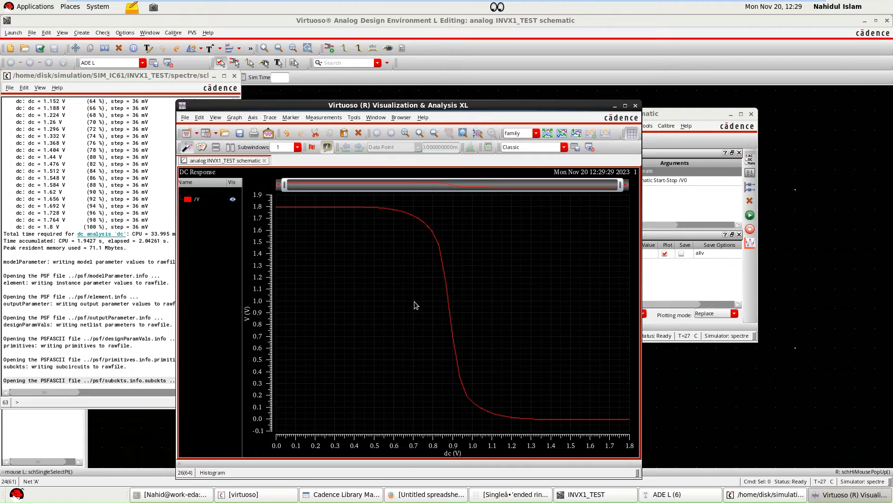
right_click(367, 307)
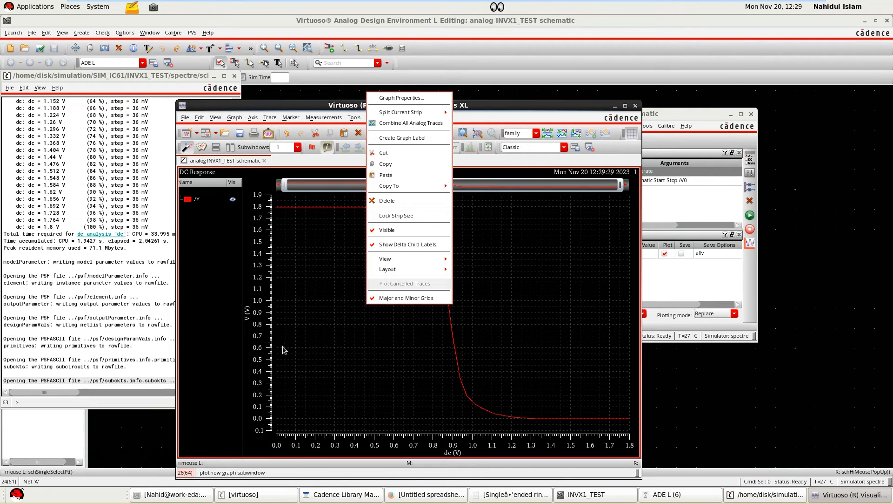
left_click(405, 363)
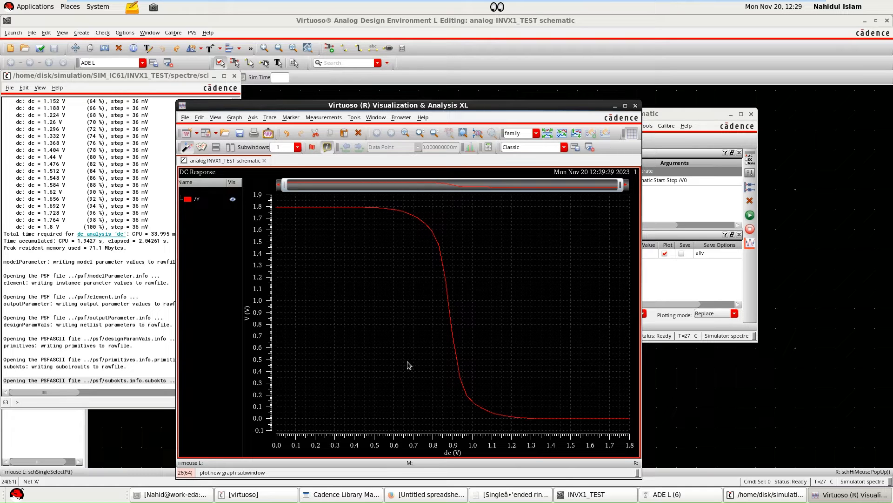
Add a vertical marker to the DC response at 0.9 V and shift it to 890 mV.
key("v")
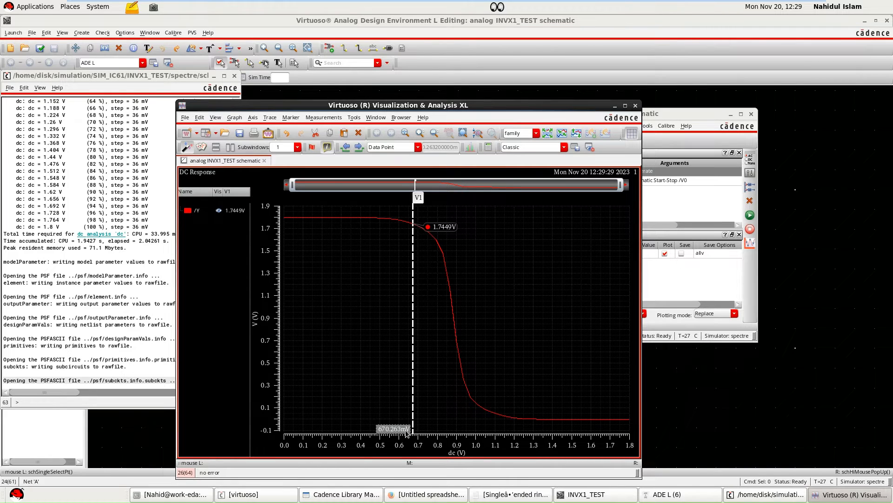
key("BackSpace")
key("BackSpace")
key("BackSpace")
key("BackSpace")
key("BackSpace")
key("BackSpace")
key("BackSpace")
key("BackSpace")
key("BackSpace")
type("0")
type(".9")
key("Return")
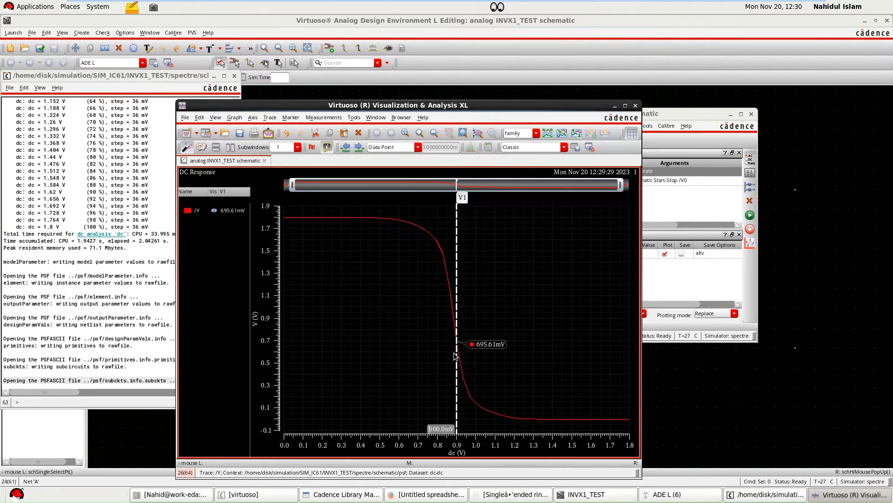
left_click_drag(457, 351, 455, 350)
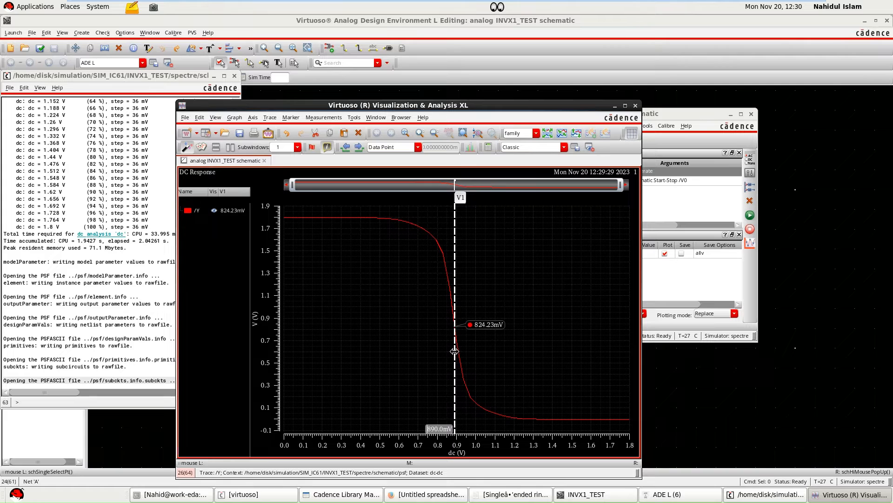
Minimize the plot and simulation log windows, open Parametric Analysis and add WP as the sweep variable.
left_click(615, 106)
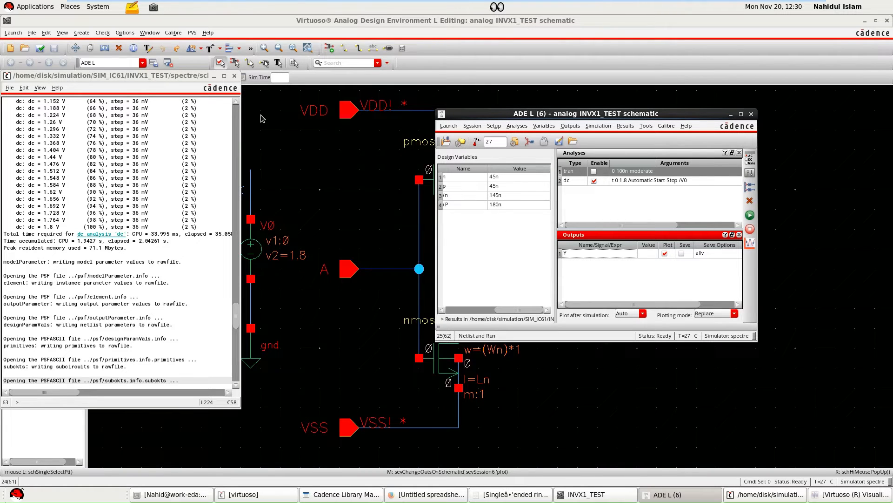
left_click(214, 77)
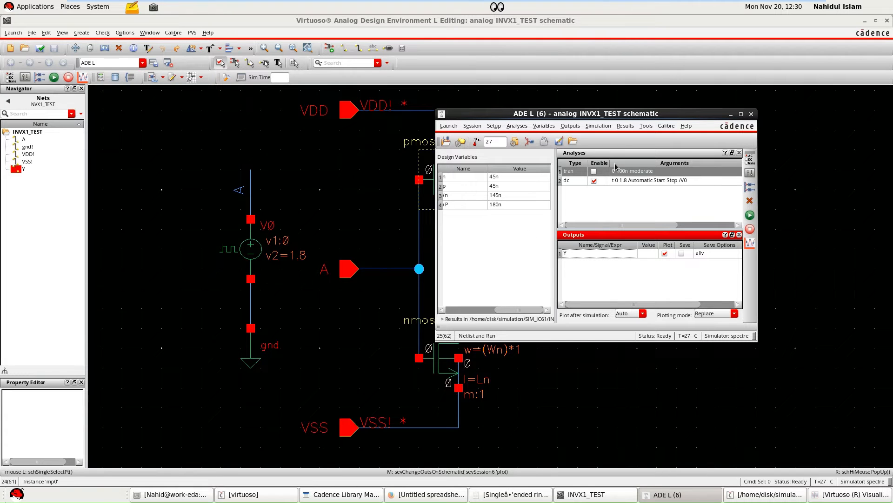
left_click(648, 129)
left_click(654, 145)
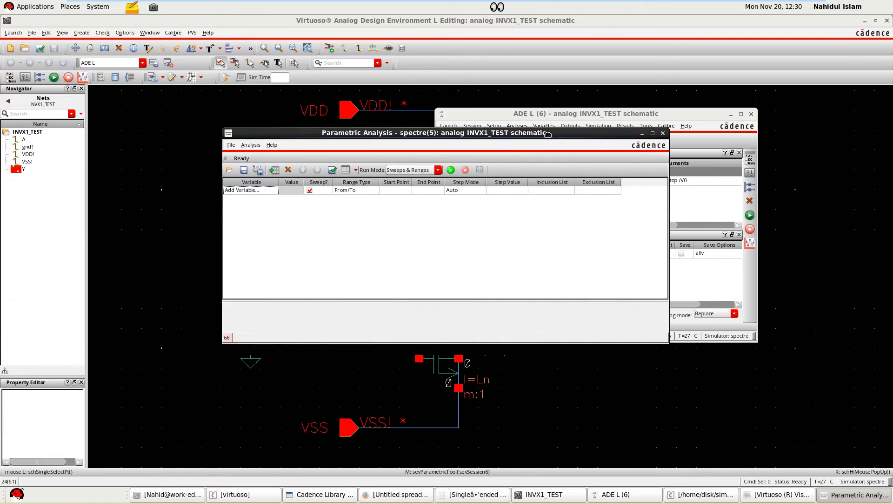
left_click(275, 189)
left_click(275, 189)
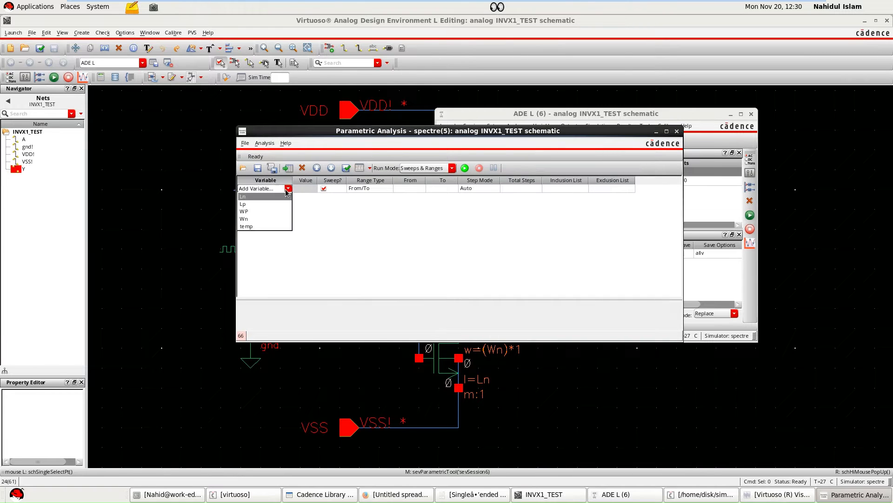
left_click(271, 210)
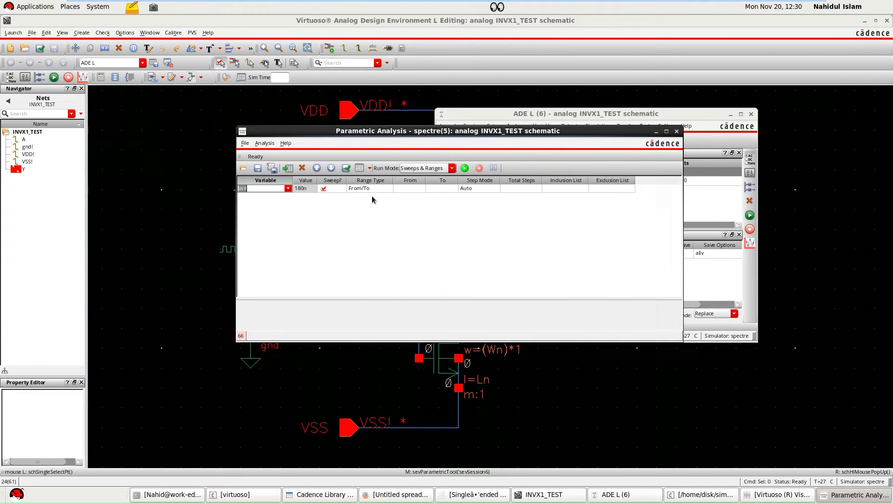
Define the WP sweep from 180n to 500n with Linear step mode and 5 total steps.
left_click(410, 188)
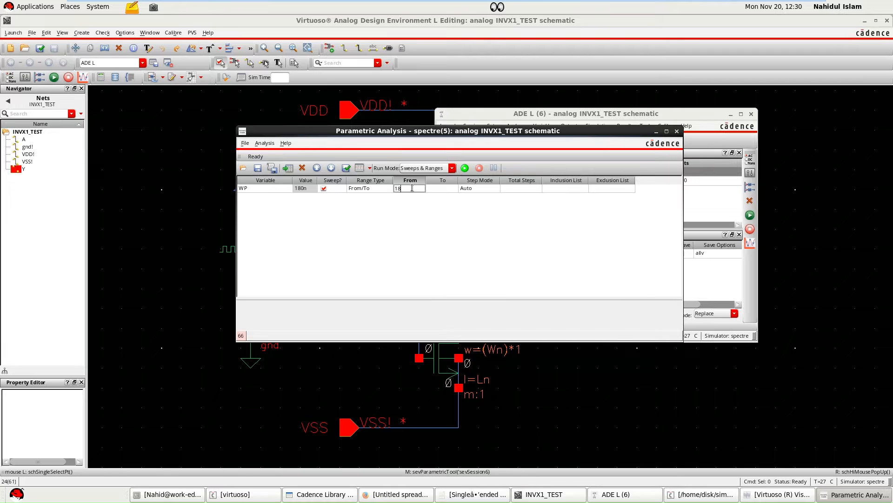
left_click(435, 188)
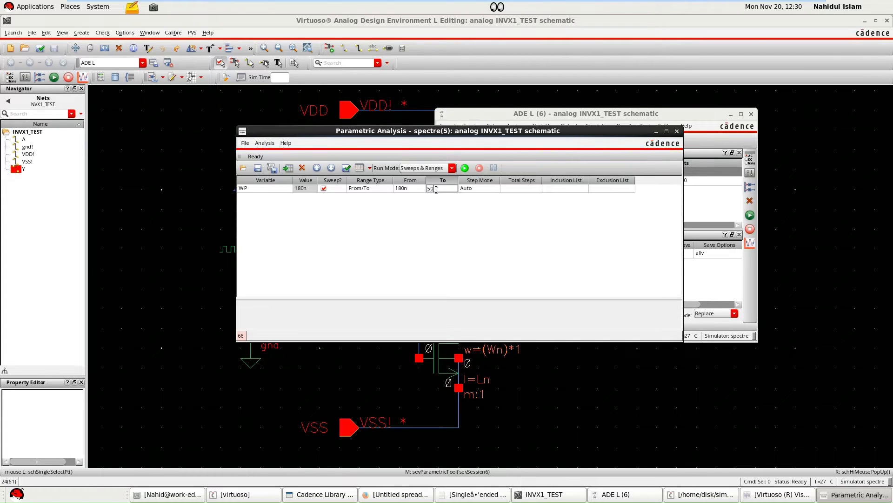
left_click(442, 216)
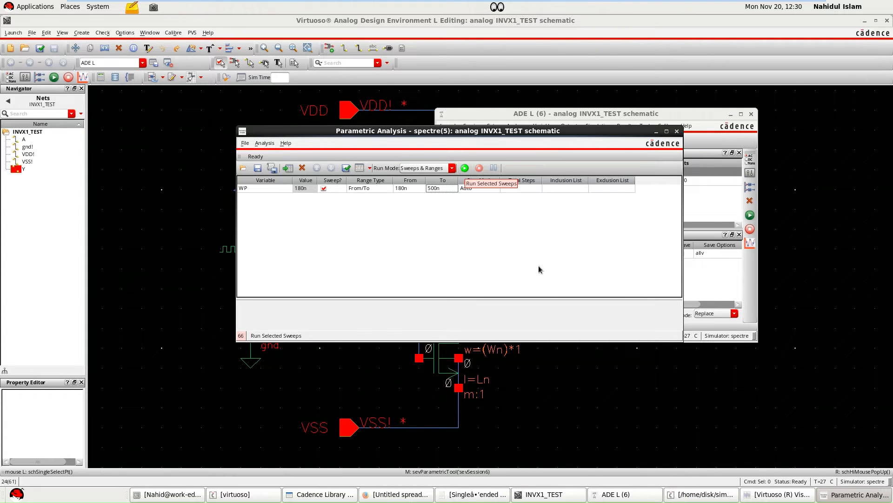
left_click(494, 189)
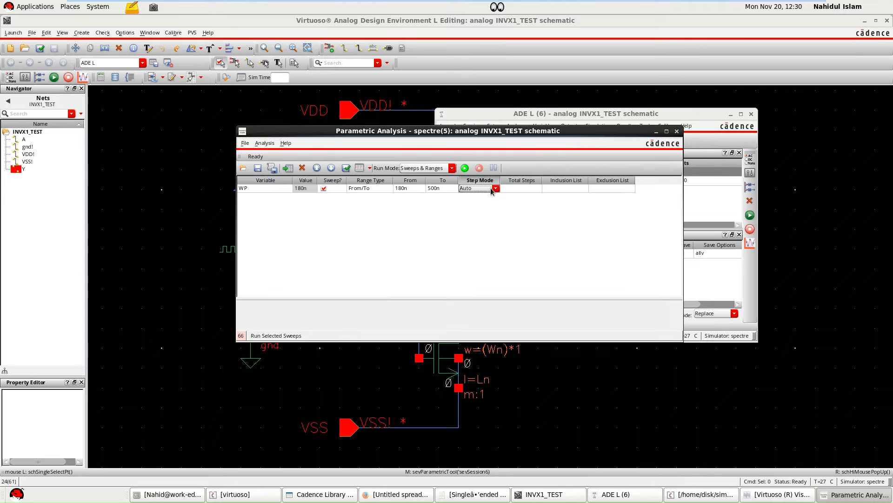
left_click(496, 188)
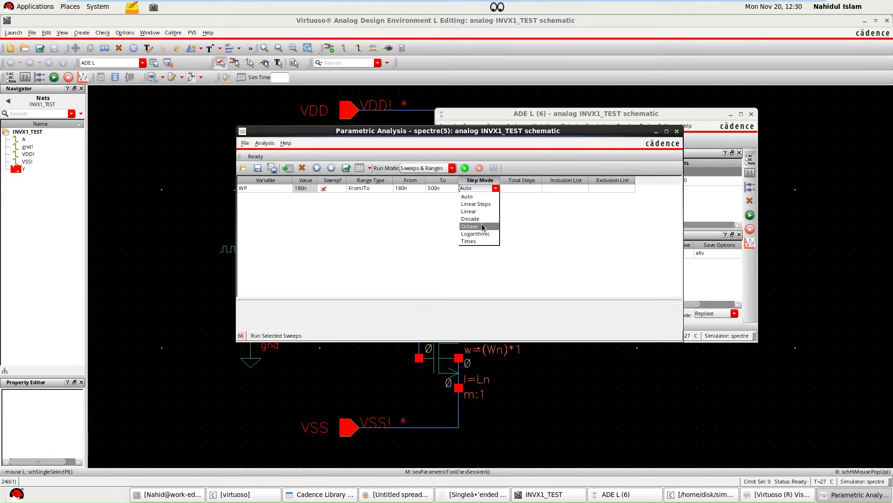
left_click(481, 211)
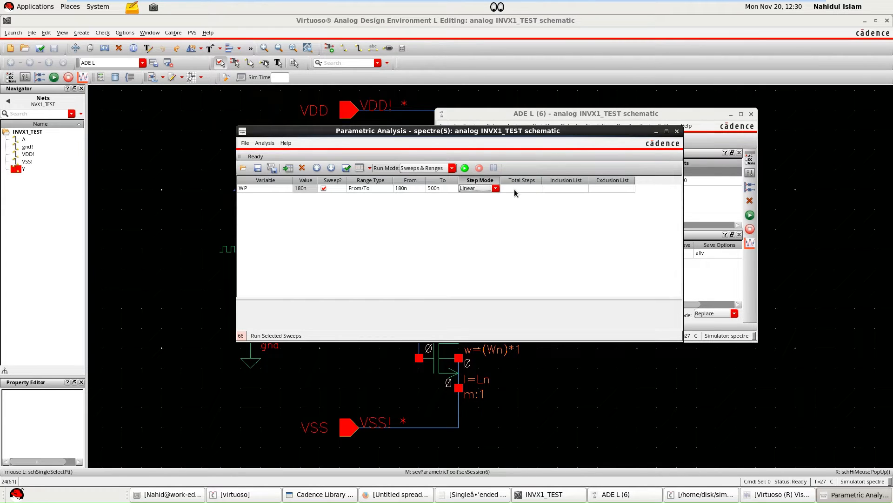
left_click(540, 189)
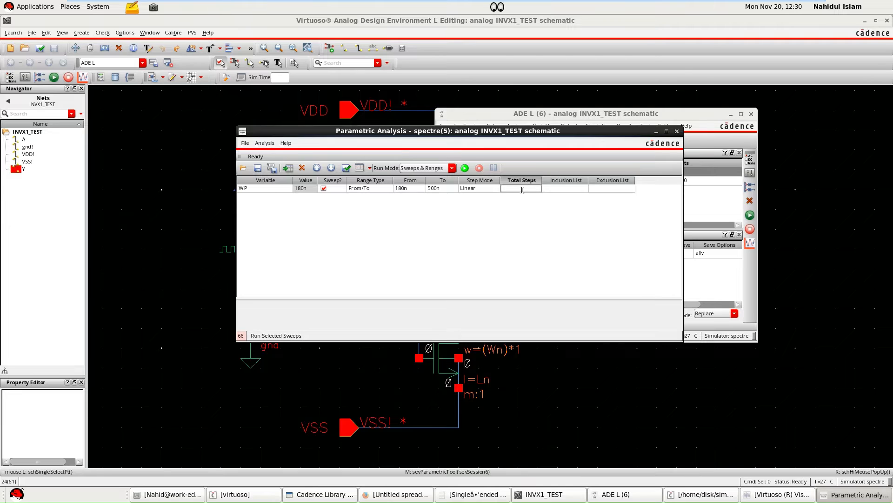
type("5")
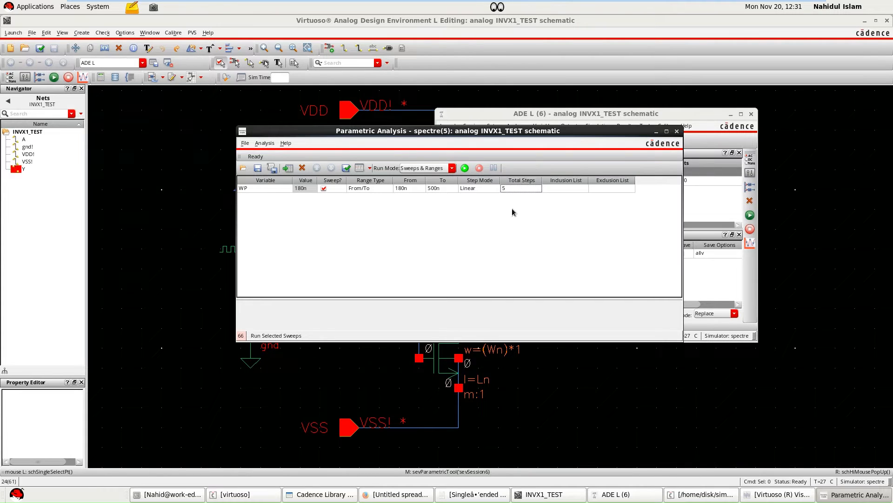
Move the Parametric Analysis window clear of the ADE L window and run the selected WP sweep.
left_click_drag(399, 149, 330, 154)
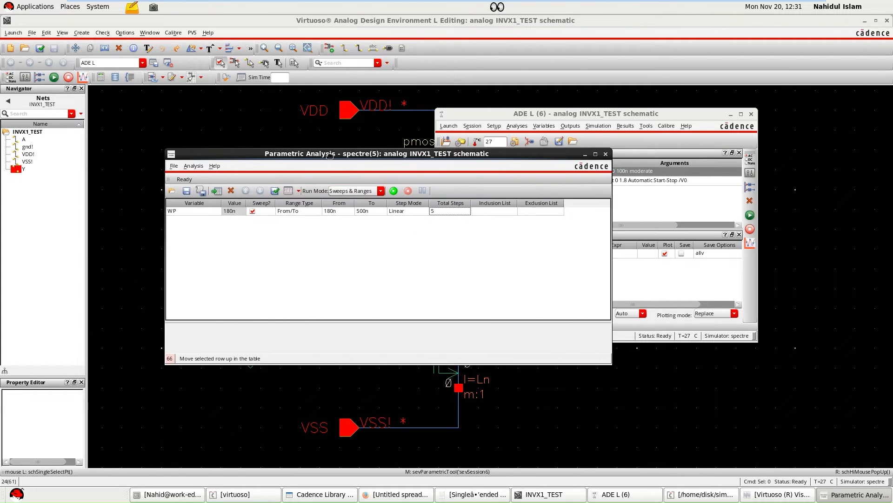
left_click_drag(503, 155, 456, 145)
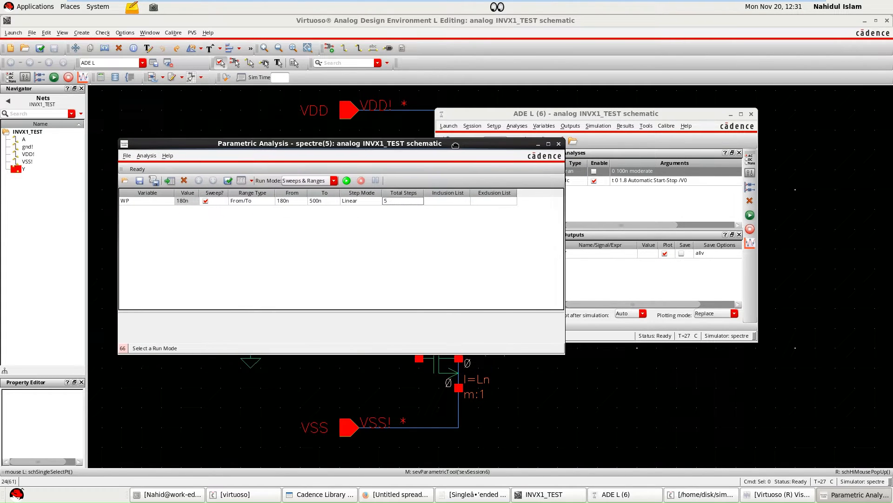
left_click(348, 184)
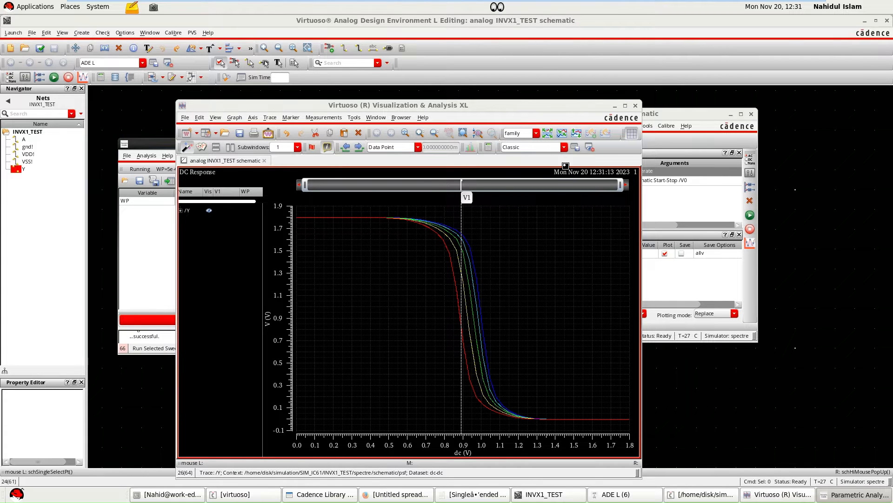
Move the vertical marker across the swept DC curves between about 880 and 905 mV to examine Y for each WP.
left_click(461, 365)
left_click_drag(461, 365, 464, 365)
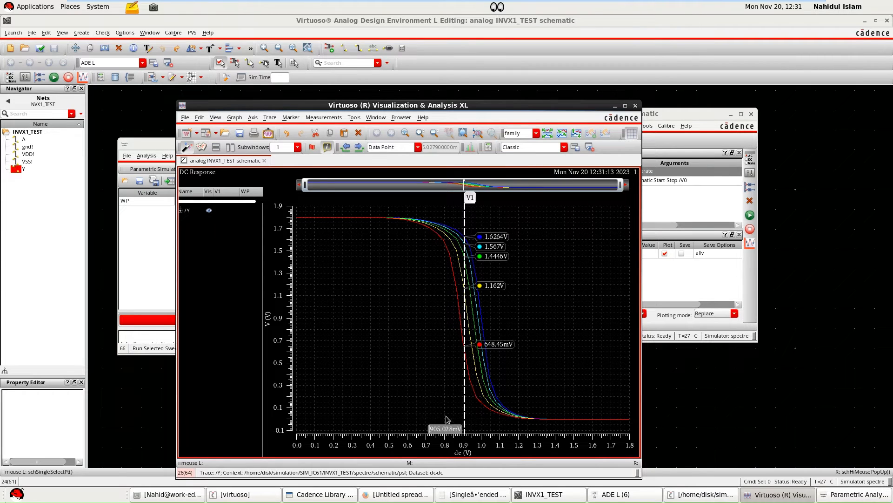
left_click_drag(465, 394, 461, 394)
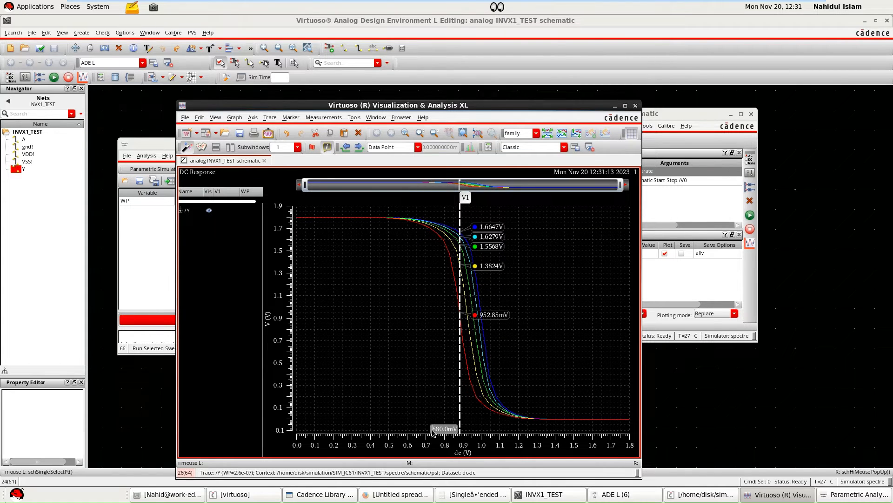
left_click_drag(462, 390, 461, 385)
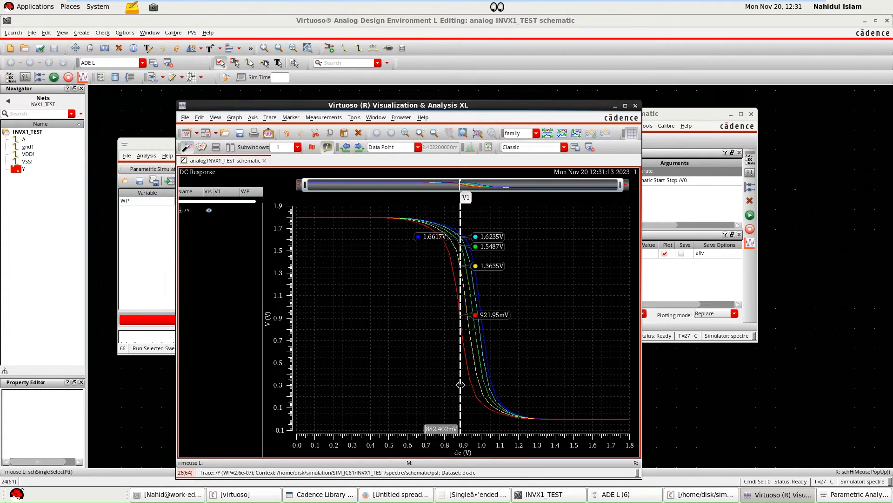
Position the vertical marker near 902 mV and compare the Y traces for WP 1.8e-07 and 2.6e-07 using the widened trace legend.
left_click_drag(460, 384, 465, 388)
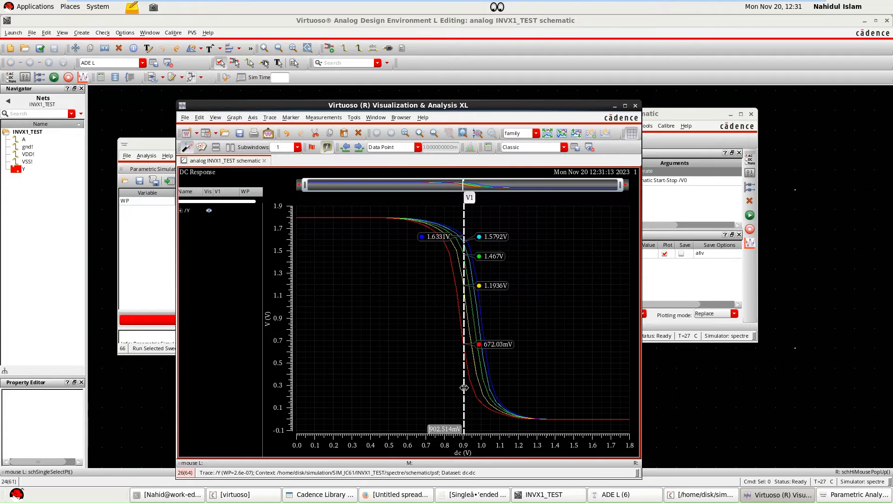
left_click(460, 325)
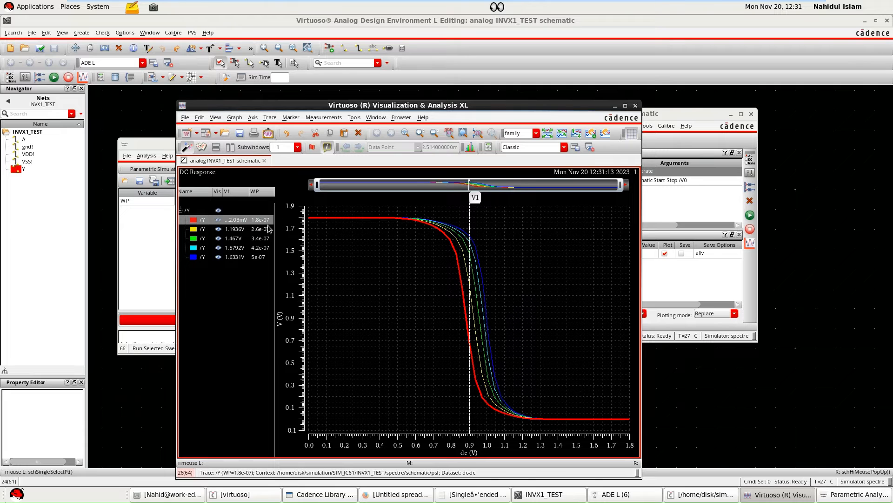
left_click_drag(279, 227, 286, 224)
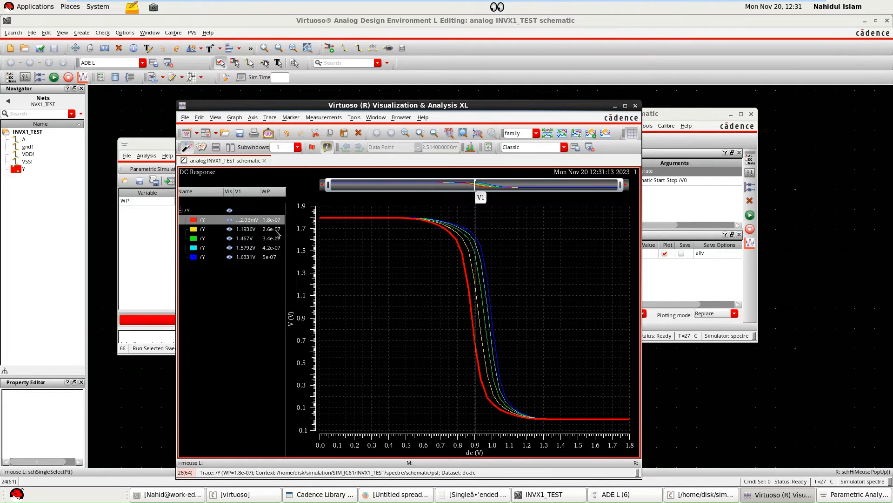
left_click(276, 230)
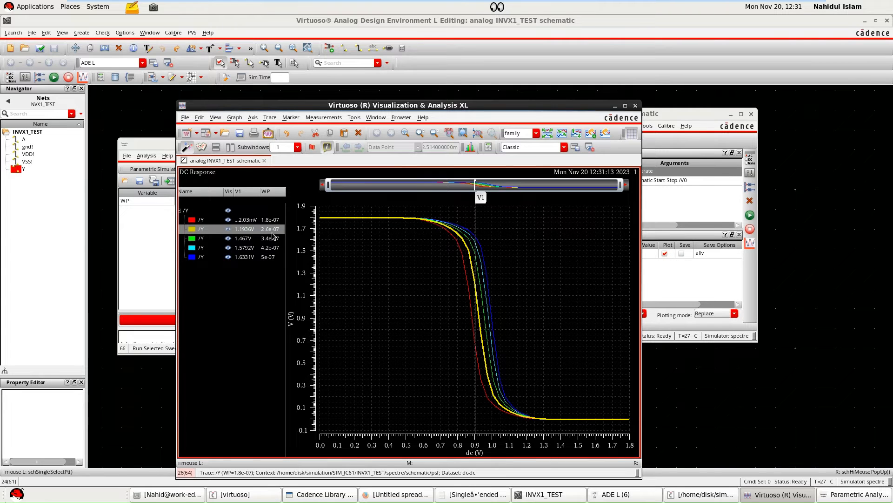
mouse_move(469, 342)
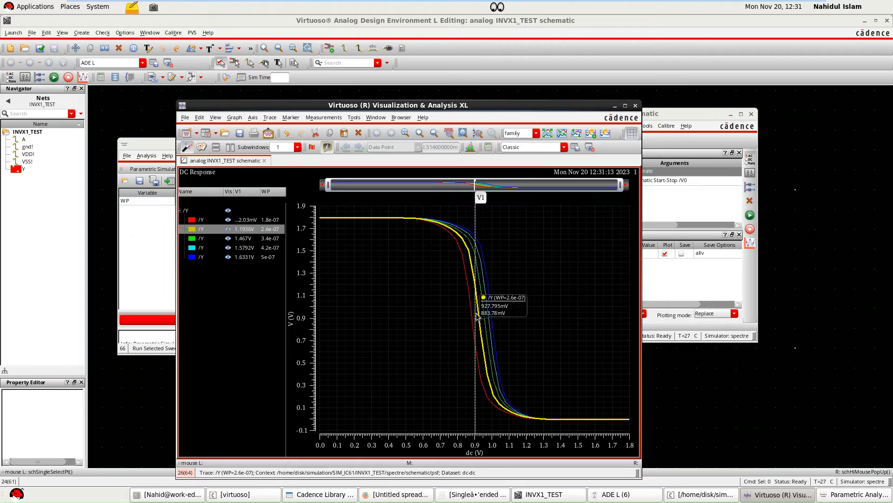
mouse_move(474, 317)
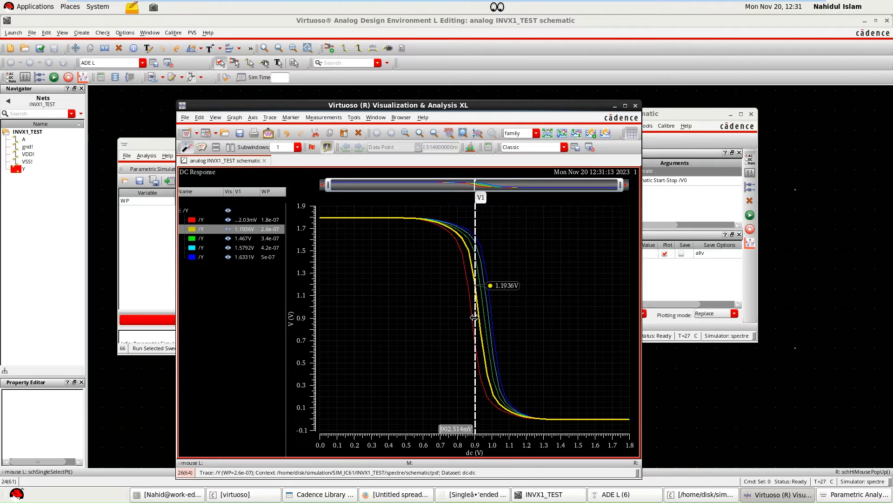
left_click_drag(475, 317, 484, 316)
Minimize the plot, move the Parametric Analysis window off ADE L, and start a new output named ST in the outputs setup.
left_click(614, 106)
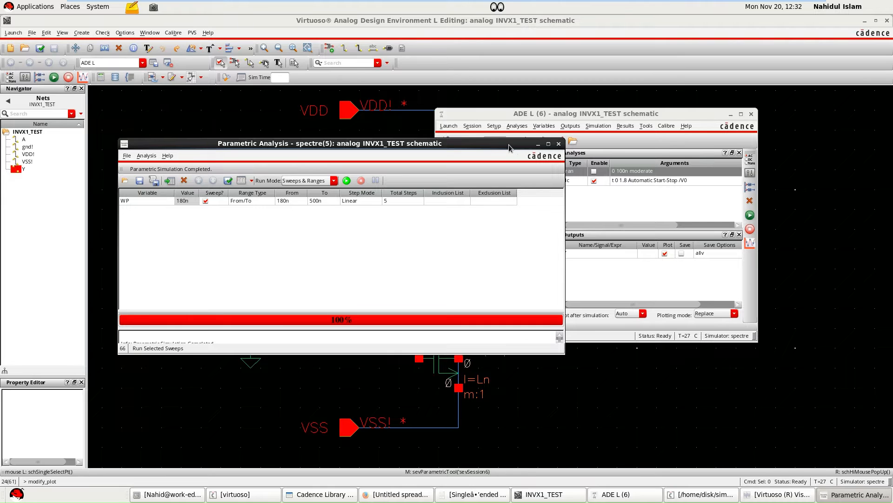
left_click_drag(509, 148, 452, 139)
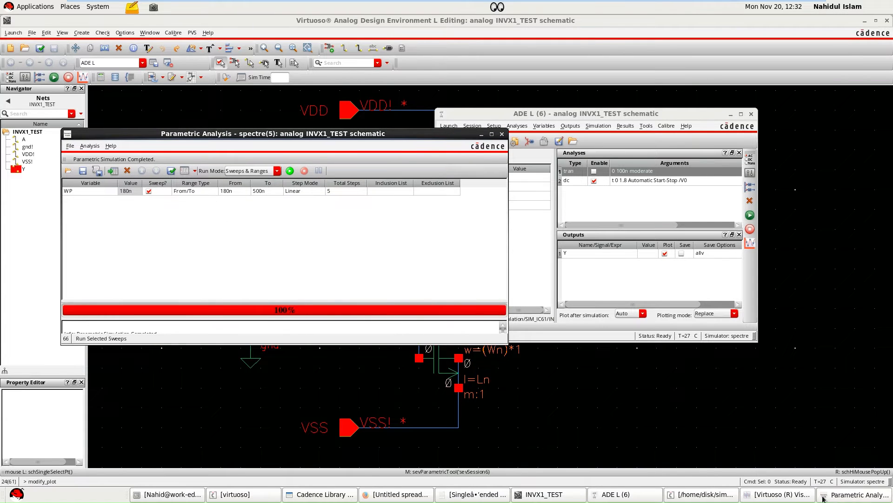
left_click(574, 126)
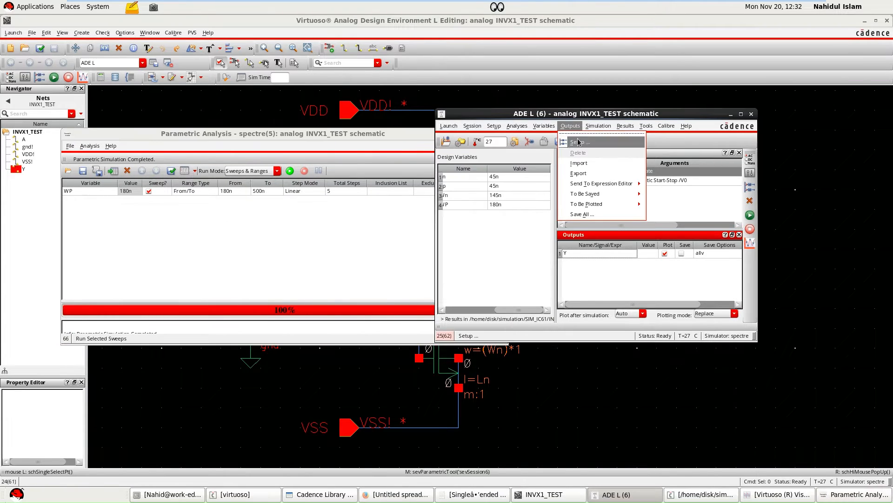
left_click(580, 142)
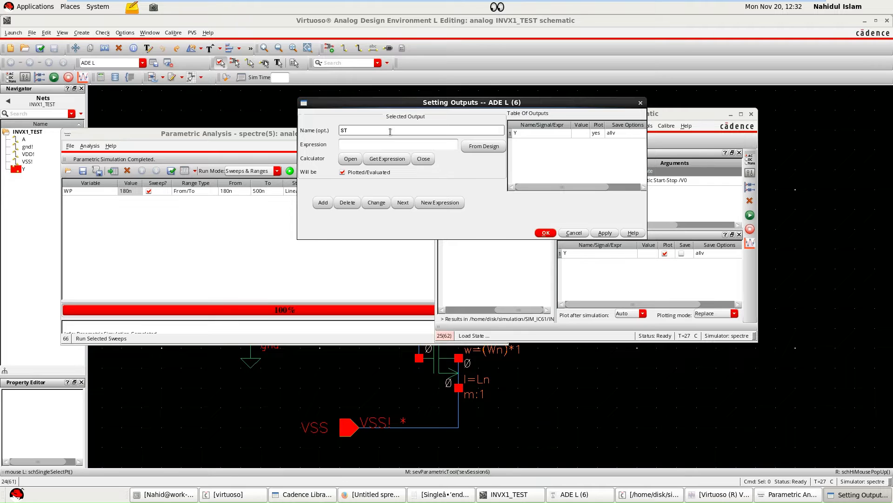
left_click(362, 142)
Open the calculator, clear its buffer and capture the swept DC voltage of net Y from the schematic as VS("/Y").
left_click(351, 158)
left_click_drag(382, 156, 345, 153)
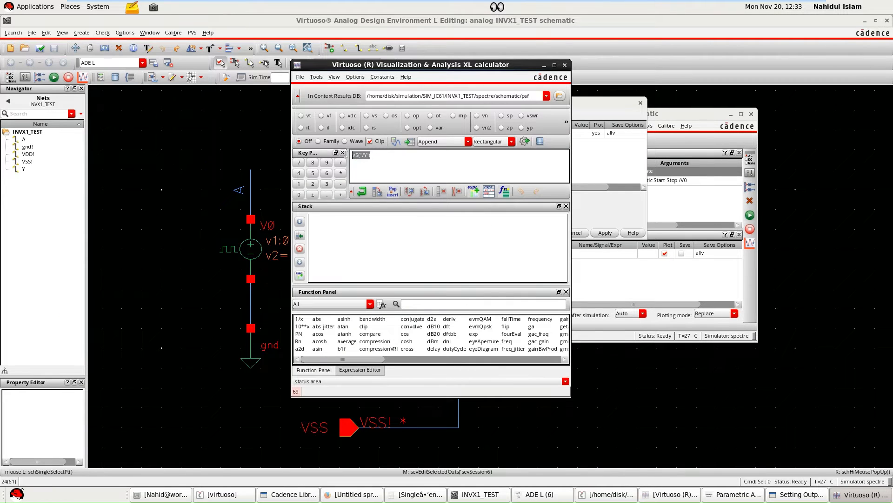
key("BackSpace")
left_click(367, 118)
left_click(520, 268)
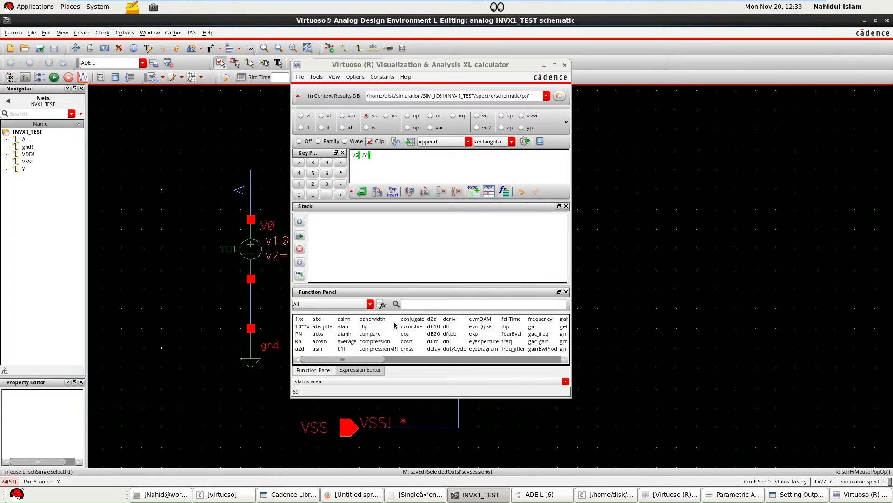
Apply the cross function to VS("/Y") with threshold value 0.9, edge number 1, edge type either and a single occurrence.
left_click(415, 304)
type("c")
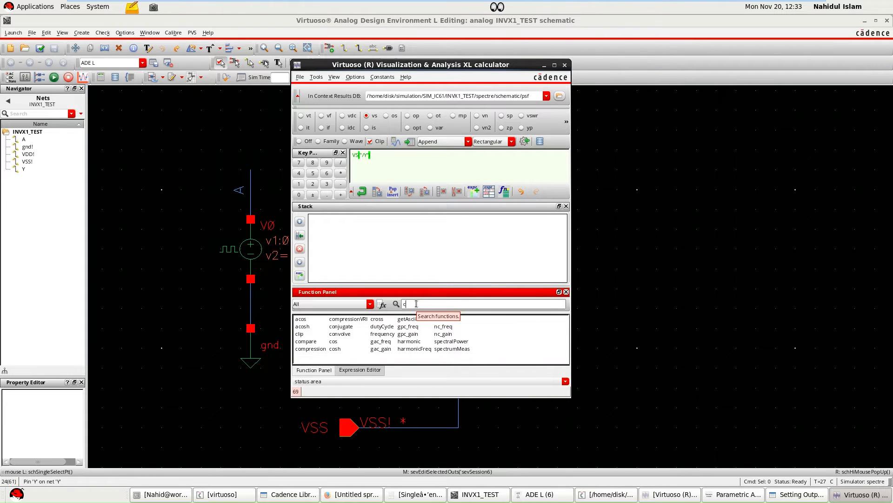
type("r")
left_click(307, 320)
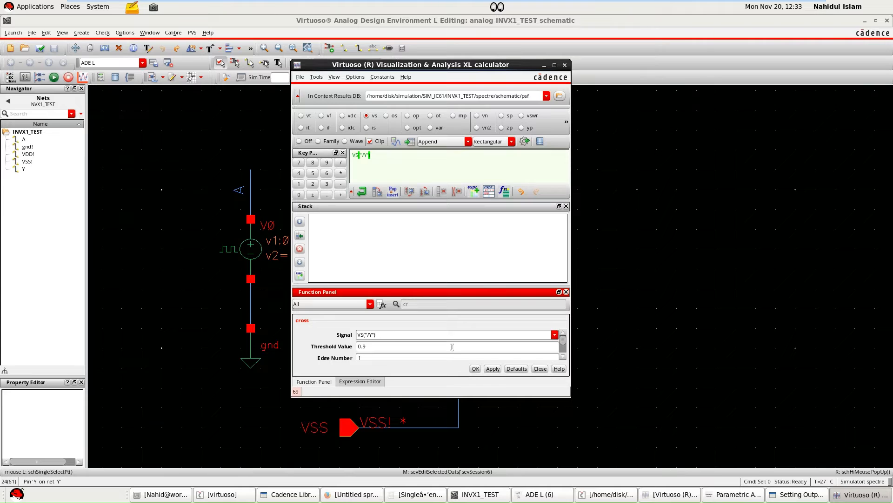
left_click(369, 347)
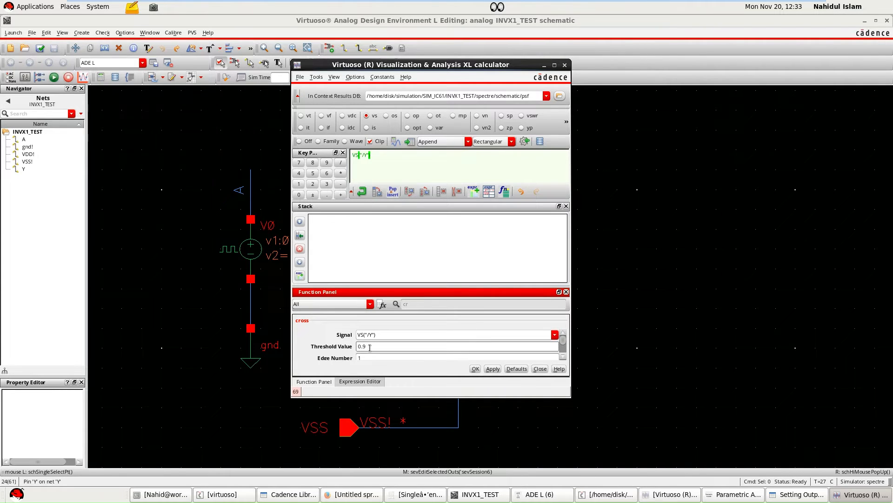
scroll(369, 347, "down", 2)
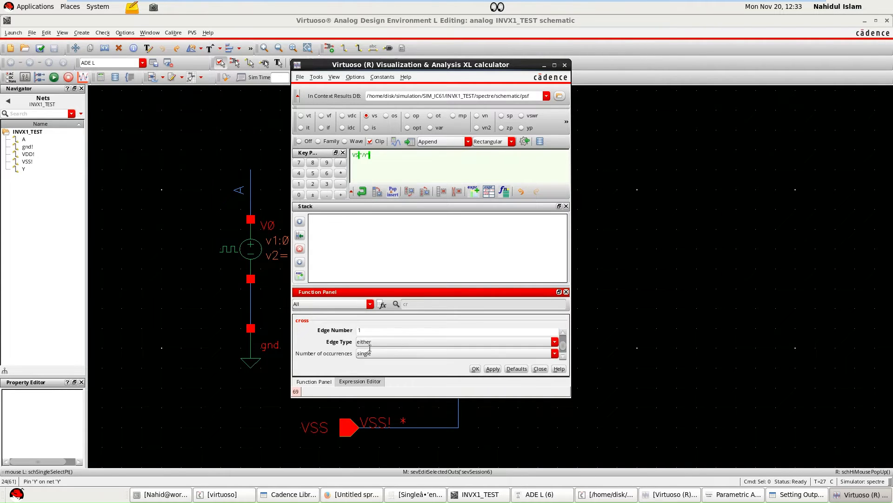
left_click(492, 368)
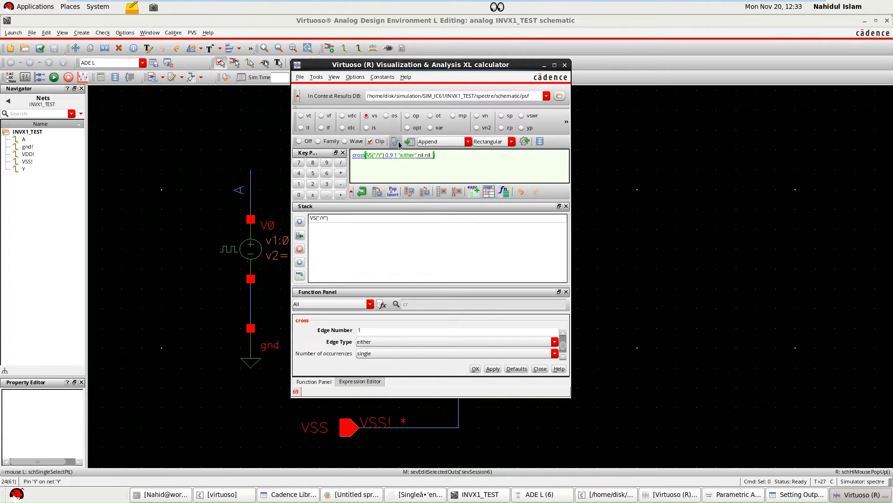
Fetch the cross expression from the calculator into the ST output, add it to the outputs table, and close the calculator.
left_click(797, 494)
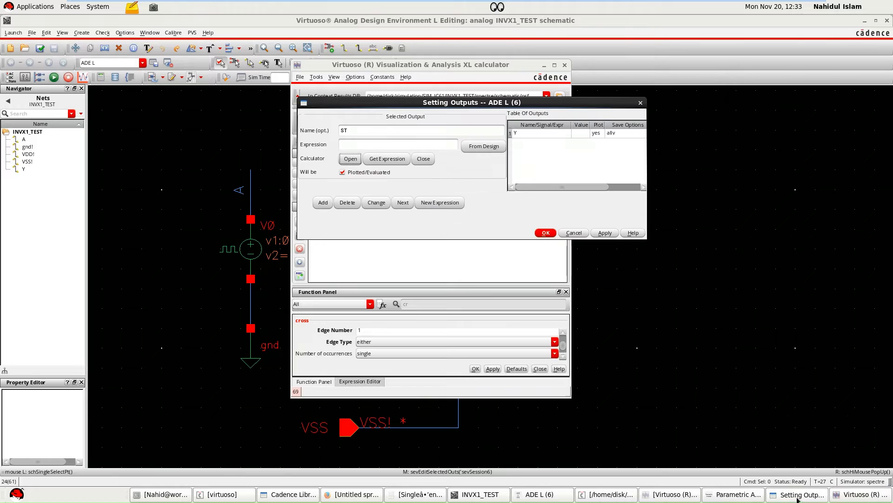
left_click(383, 158)
left_click(323, 203)
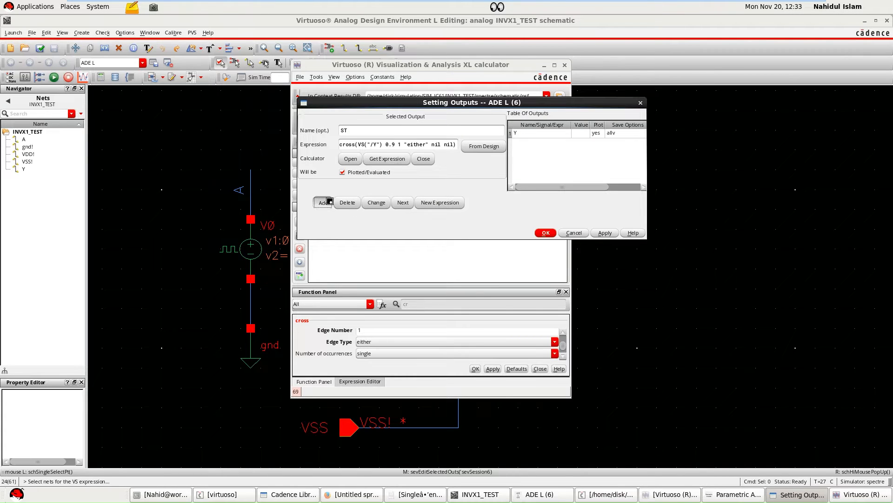
left_click(546, 233)
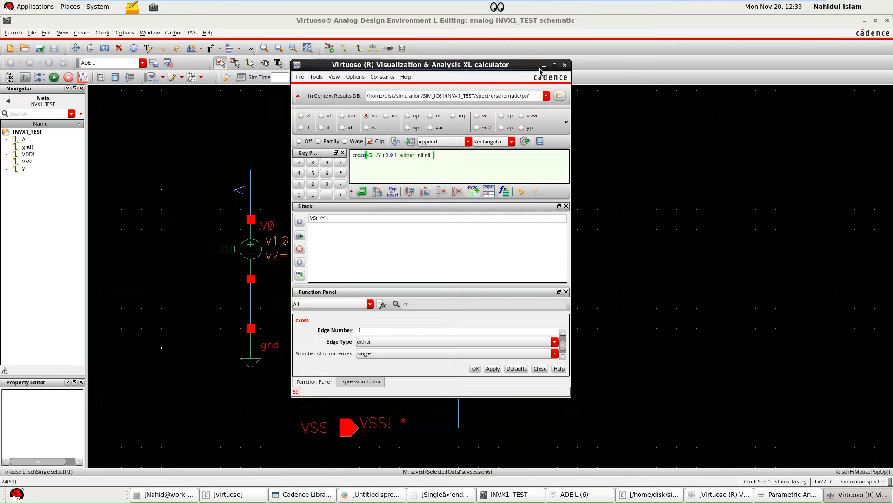
left_click(564, 65)
Turn off plotting for output Y in ADE L and run the simulation with only ST plotted.
left_click(636, 494)
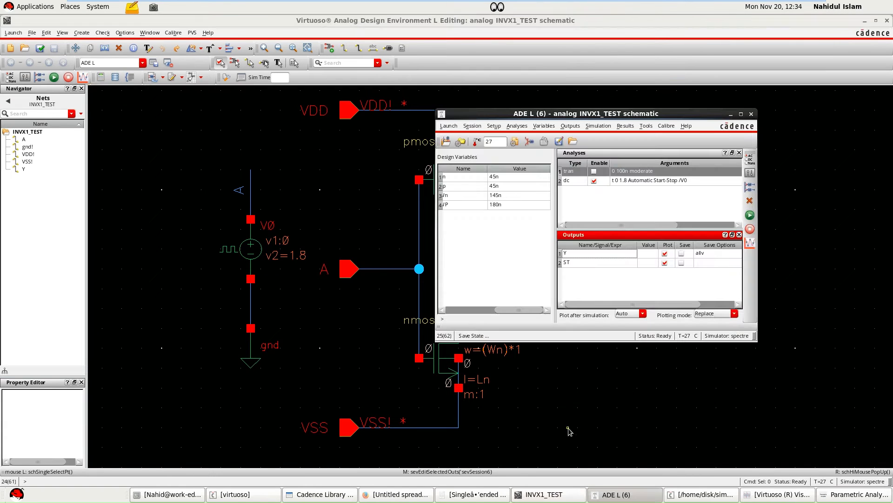
left_click(665, 256)
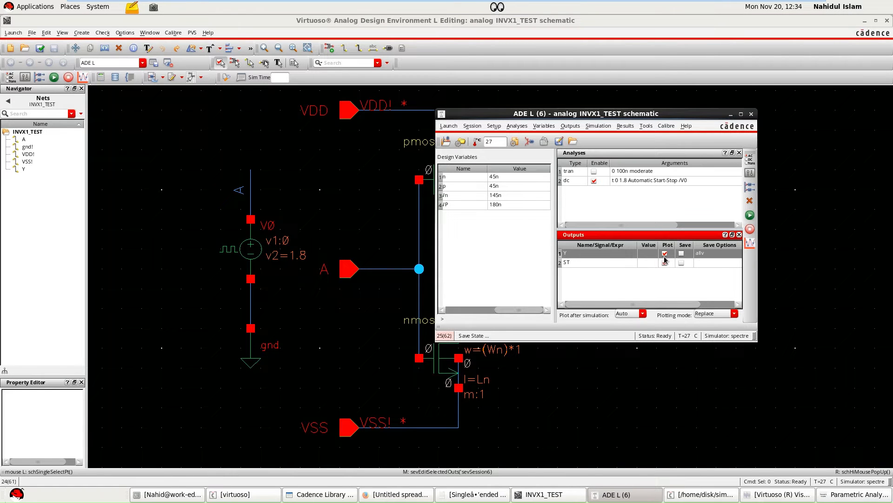
left_click(750, 215)
Rerun the selected WP parametric sweep to plot ST against WP, dismissing the memory warning.
left_click(840, 495)
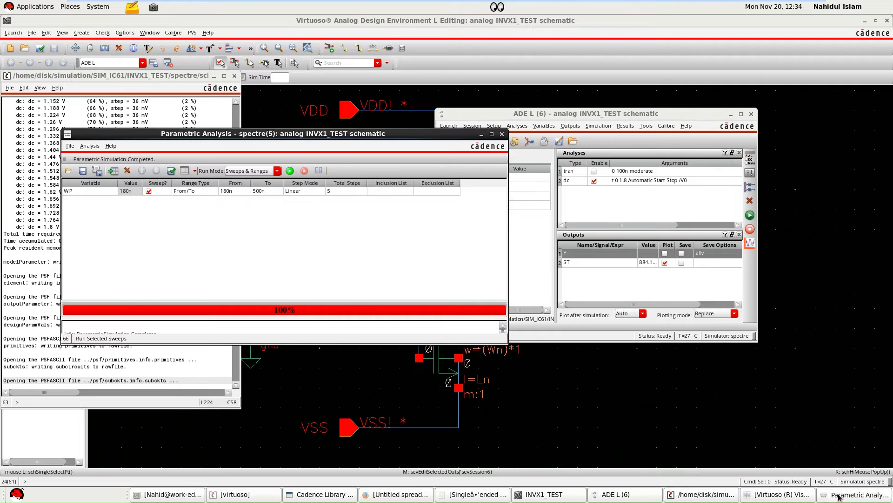
left_click(289, 172)
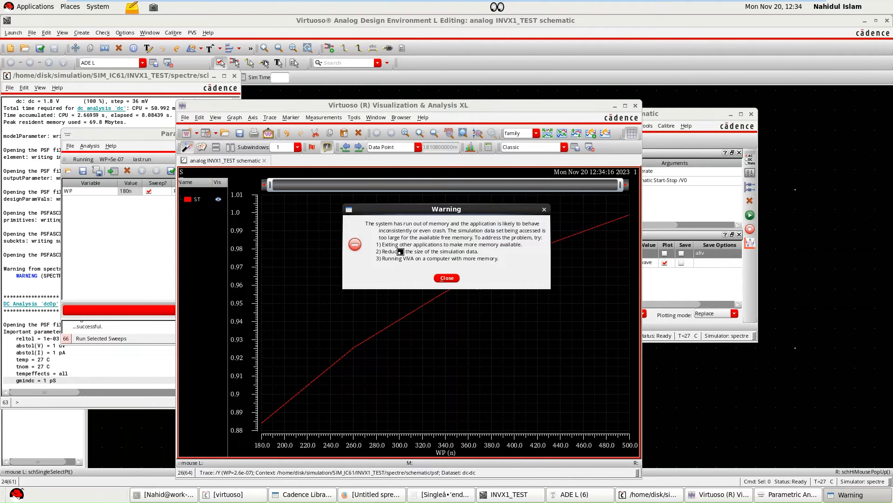
left_click(447, 278)
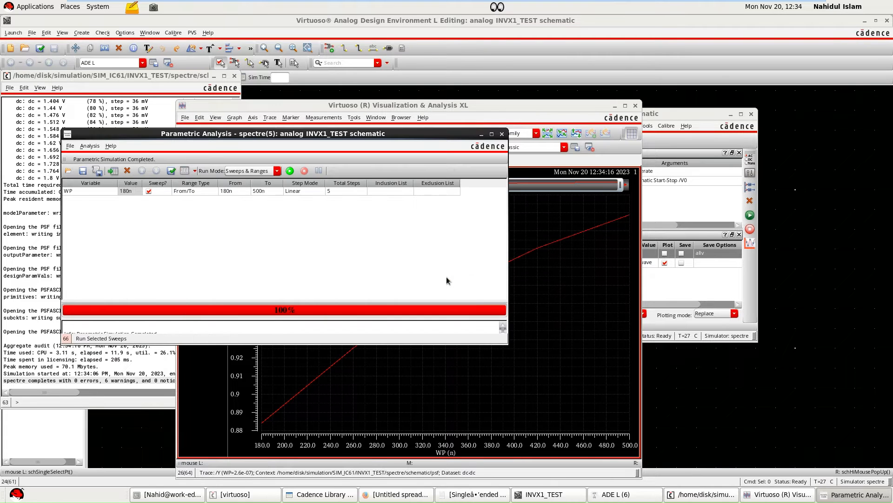
Minimize the other analysis windows, bring up the ST plot, and place a horizontal marker at 0.9 to read the matching WP.
left_click(481, 134)
left_click(213, 77)
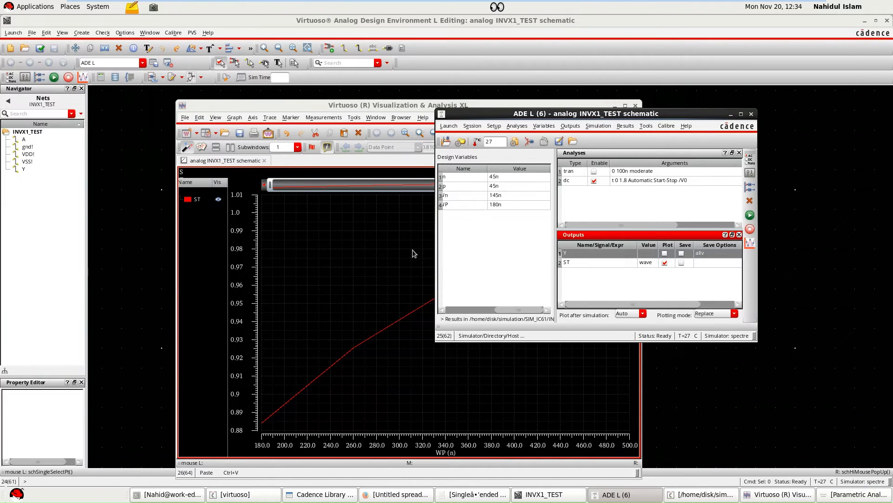
left_click(730, 115)
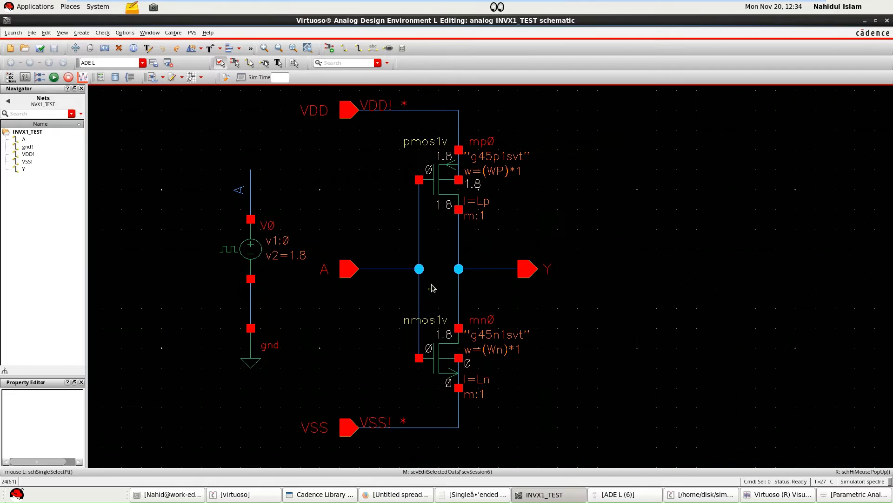
left_click(768, 497)
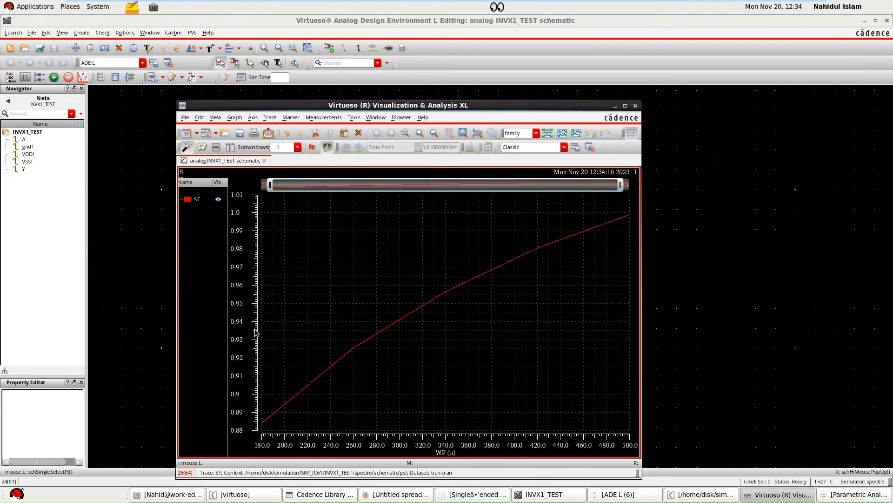
key("m")
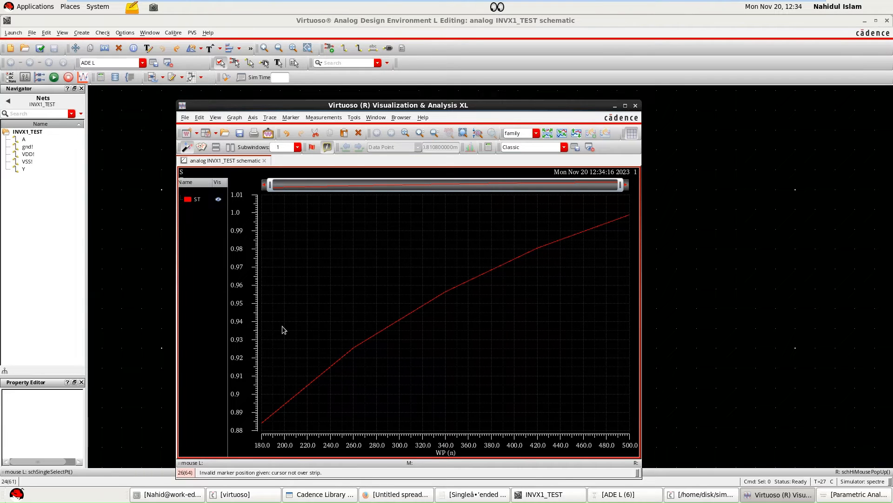
key("h")
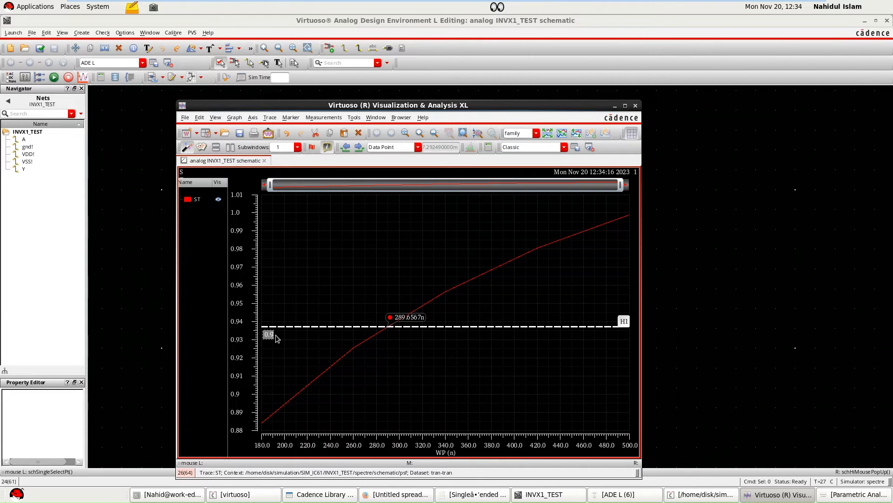
key("Return")
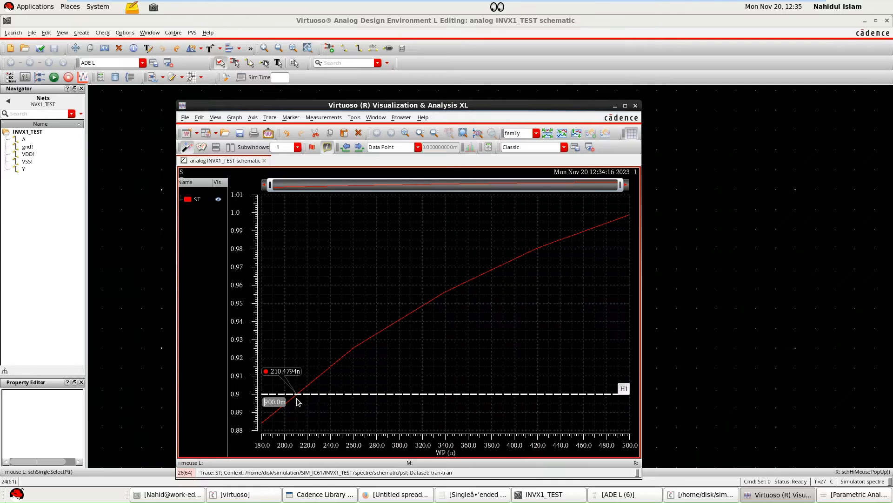
Set the design variable WP to 210n in ADE L.
mouse_move(297, 401)
left_click(619, 495)
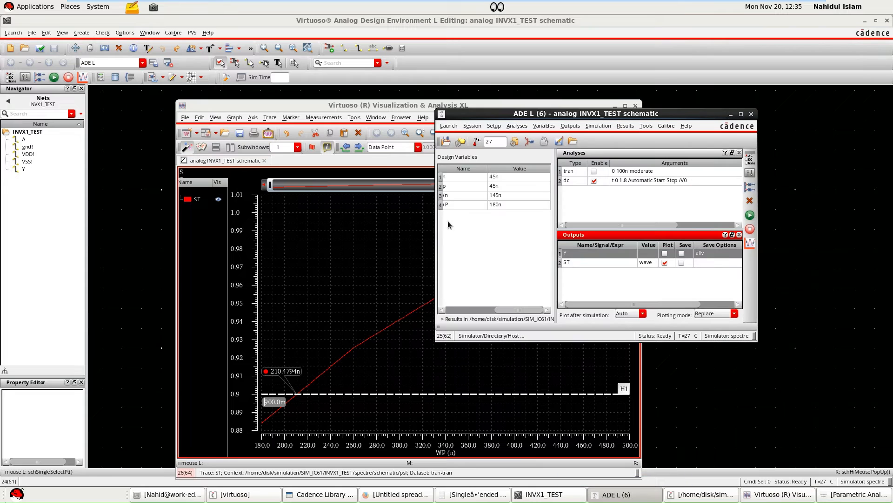
double_click(495, 205)
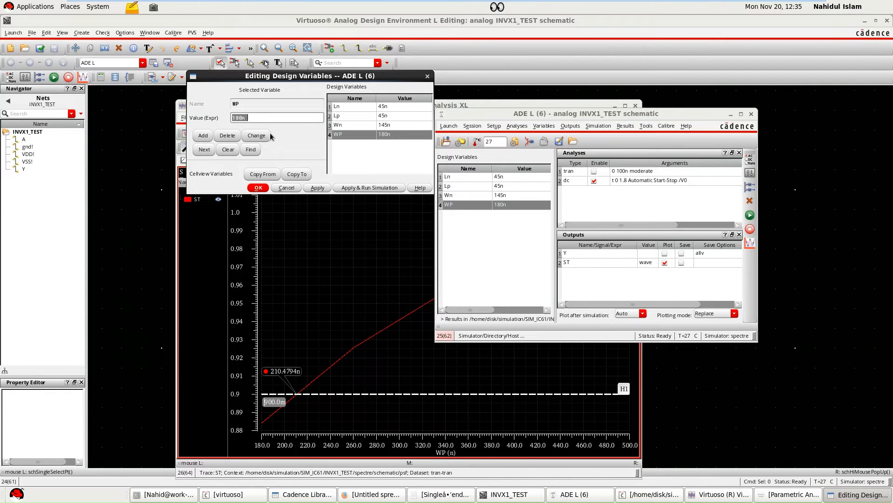
type("210n")
left_click(258, 188)
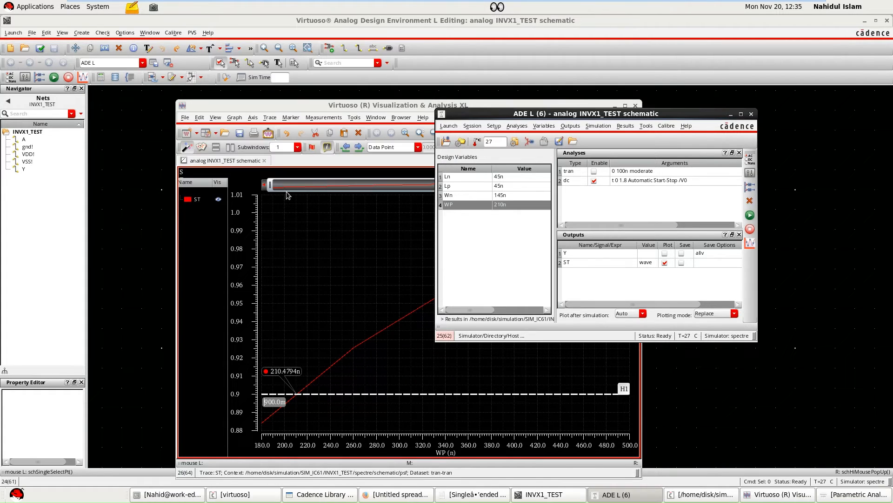
Turn off plotting for ST, turn on plotting for Y in ADE L, and run the DC simulation.
left_click(614, 262)
left_click(665, 262)
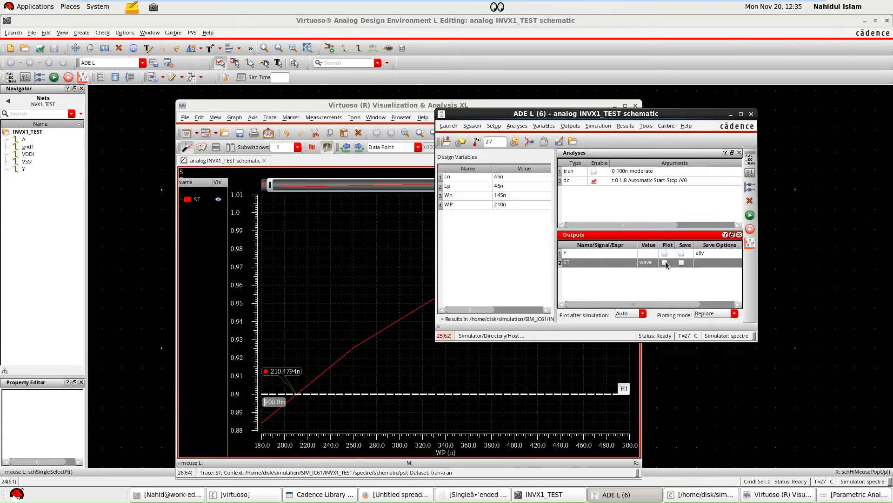
left_click(664, 253)
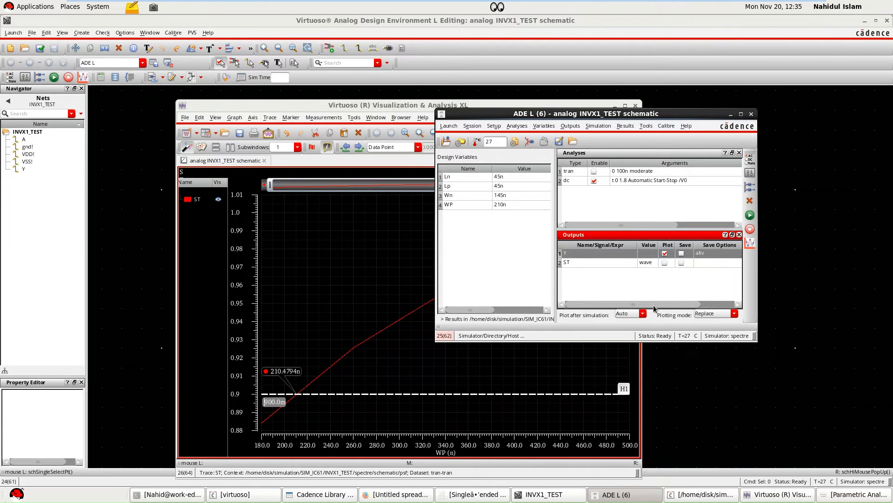
left_click(749, 217)
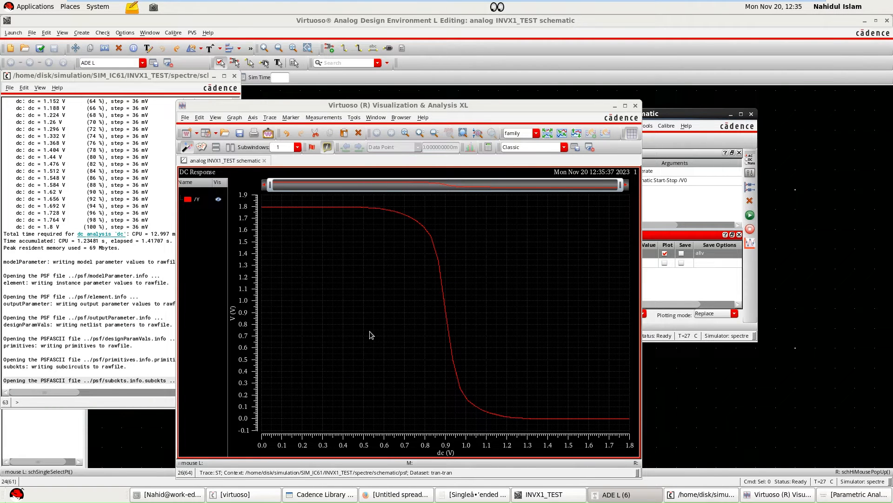
Place a vertical marker at 0.9 V on the DC response to read Y at the switching point.
left_click(418, 319)
key("v")
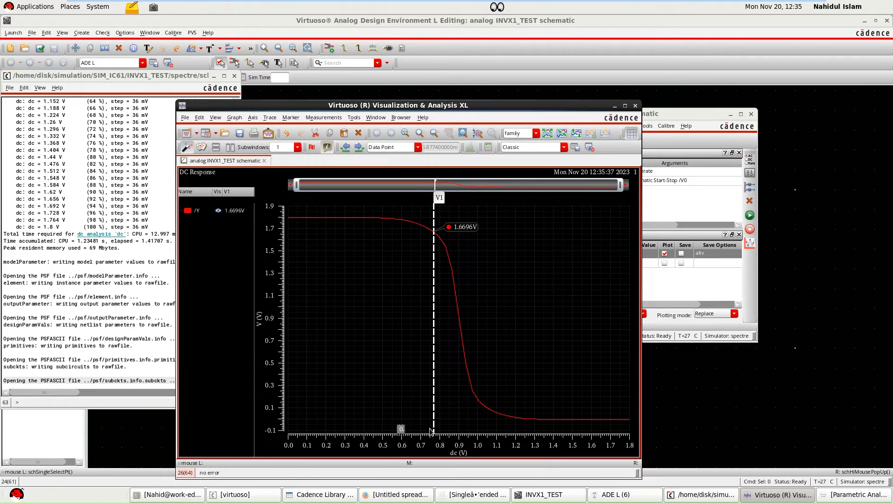
type("9")
key("Return")
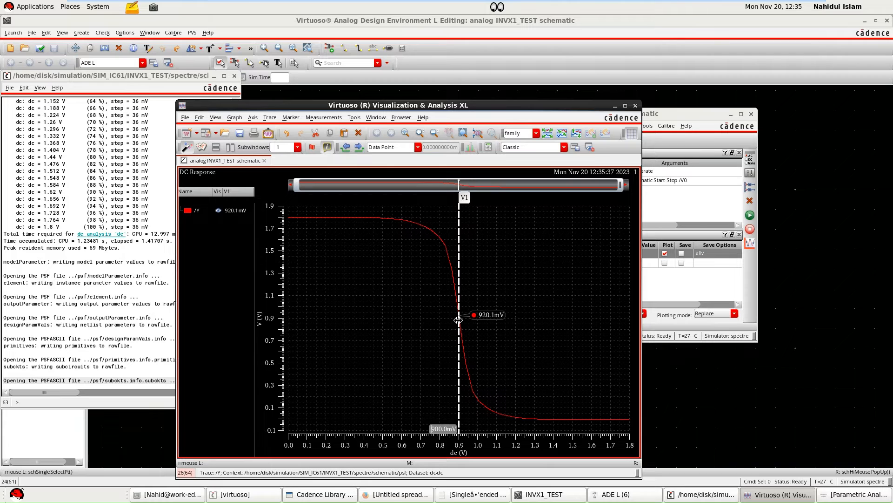
Close the DC plot and simulation log windows, then enable the tran analysis and disable dc in ADE L.
left_click(636, 105)
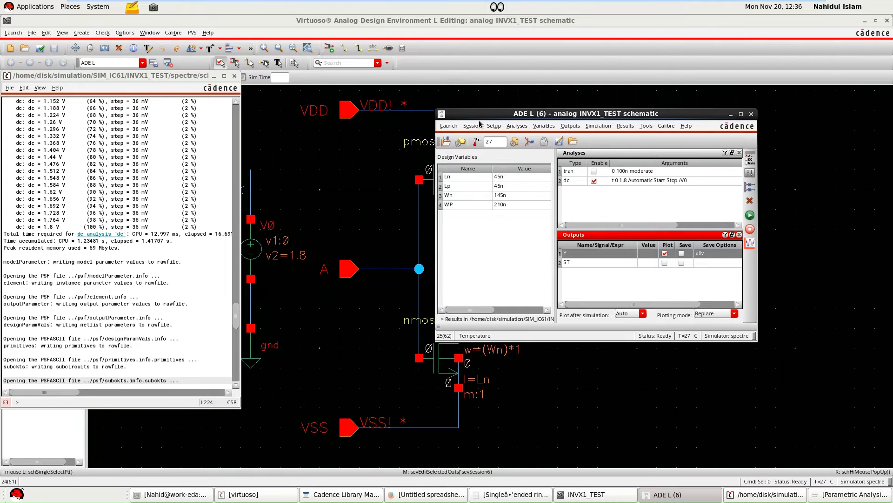
left_click_drag(479, 119, 471, 123)
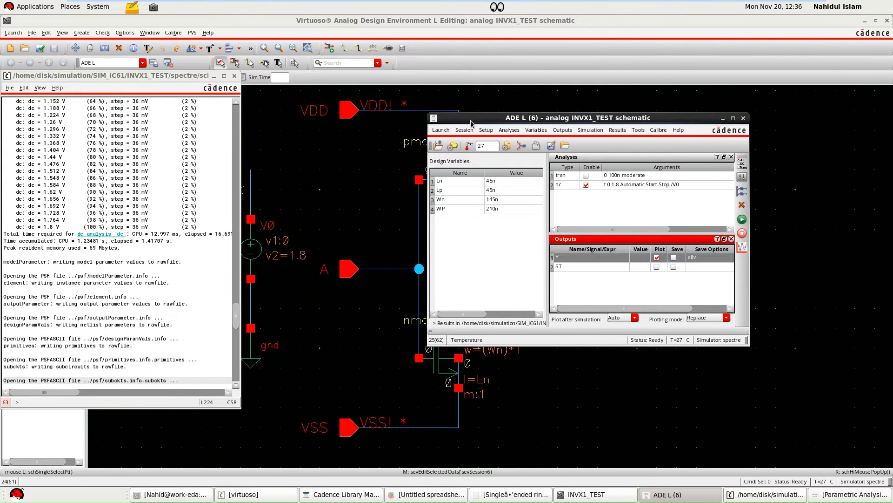
left_click(234, 75)
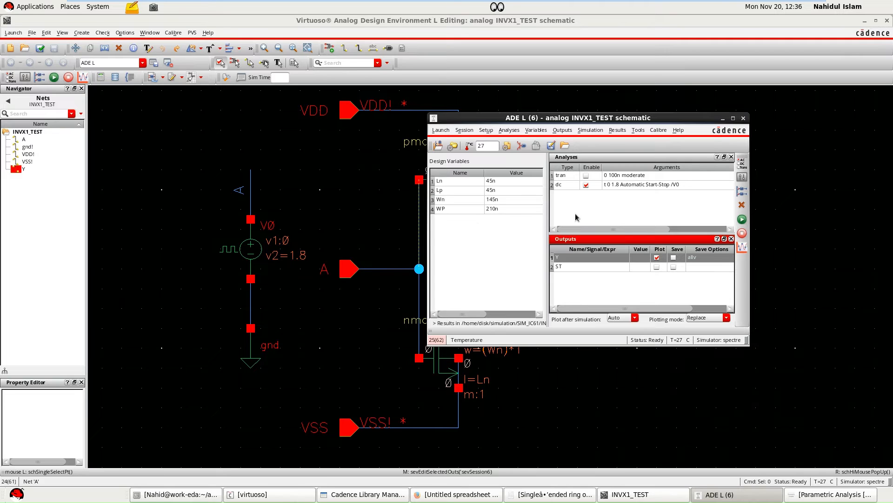
left_click(586, 176)
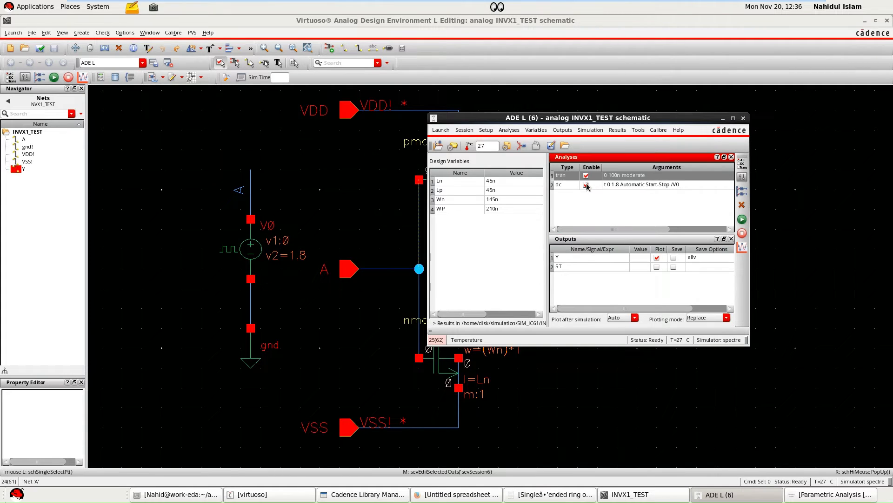
left_click(586, 184)
Add input net A from the schematic to the plotted outputs alongside Y and run the transient simulation.
left_click(562, 130)
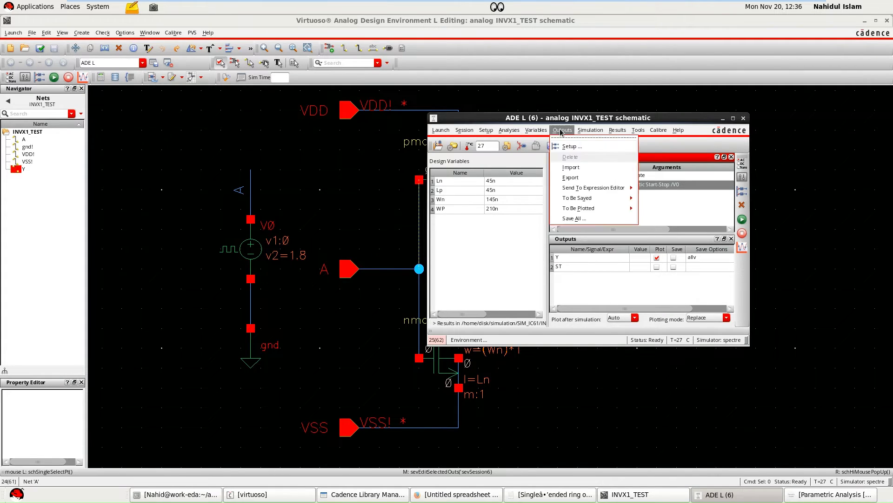
mouse_move(585, 208)
left_click(650, 213)
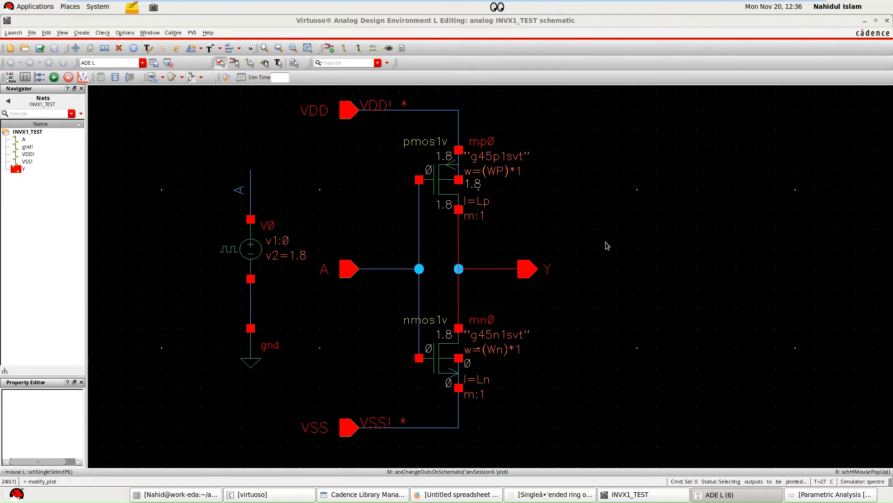
left_click(379, 269)
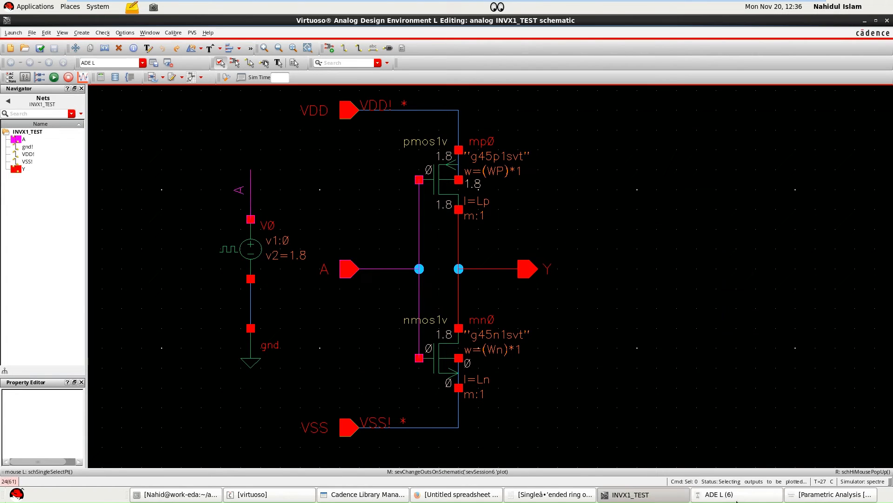
left_click(737, 494)
left_click(657, 257)
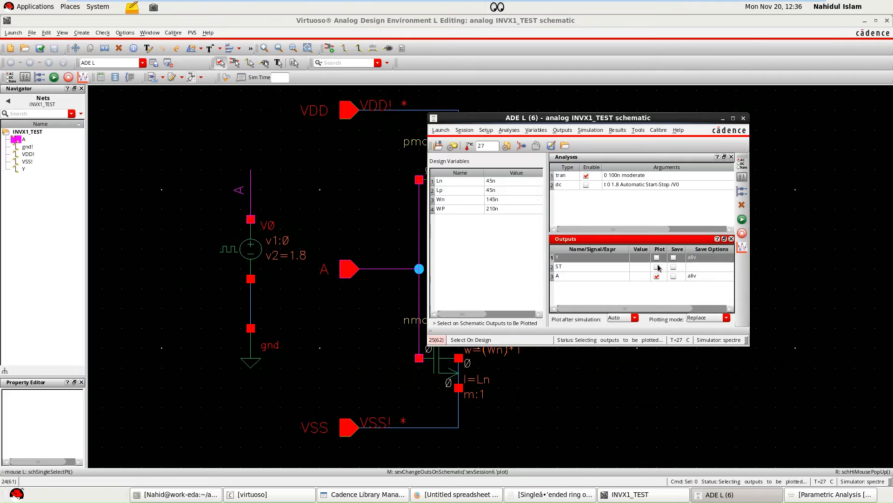
left_click(657, 258)
left_click(742, 219)
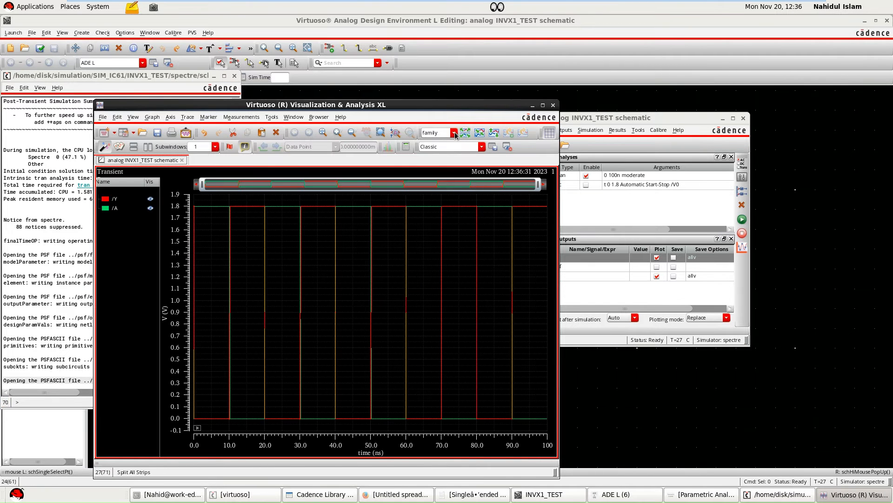
Split the Y and A transient traces into separate strips and compare their edges.
left_click(453, 133)
left_click(465, 133)
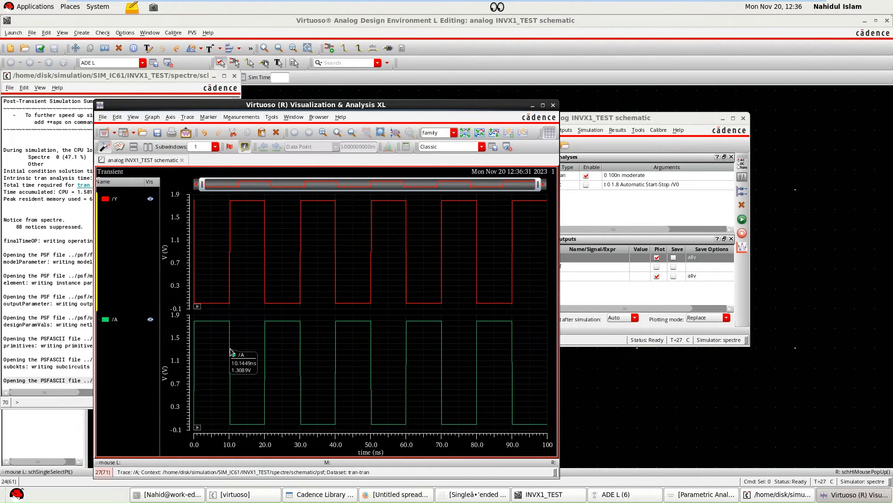
mouse_move(229, 272)
mouse_move(212, 325)
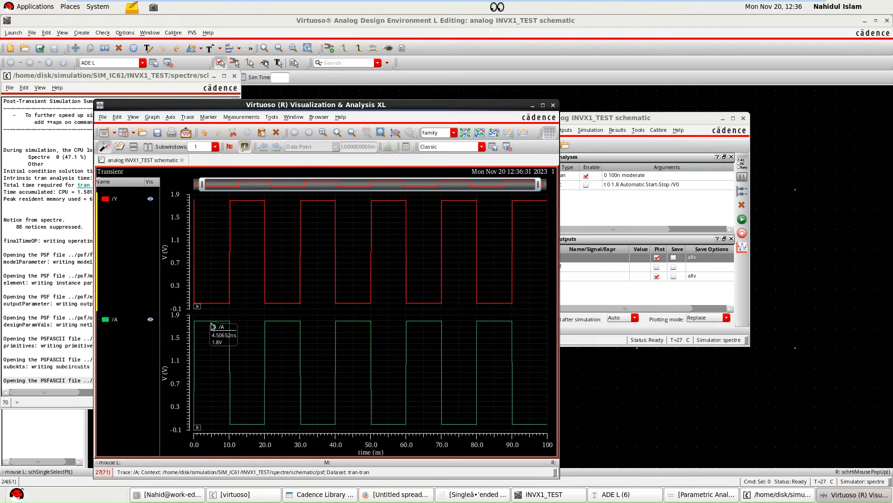
mouse_move(215, 305)
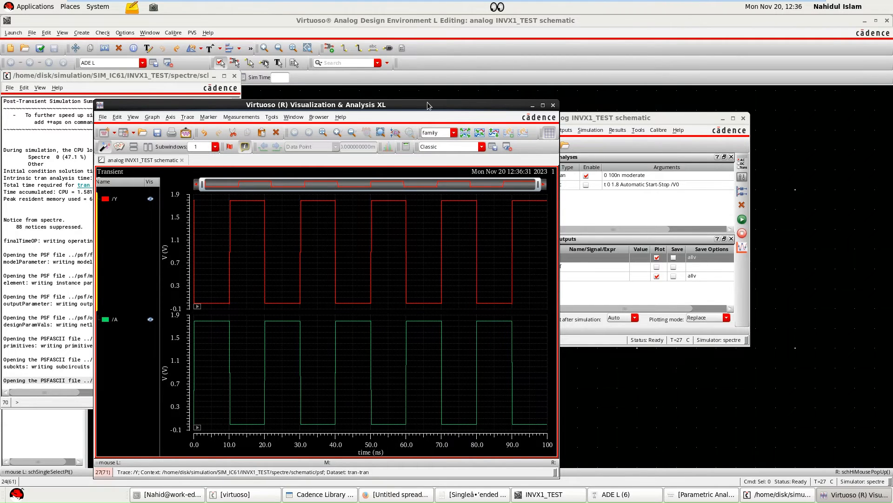
Open the waveform calculator beside the transient plot, clear the old cross expression, and close the cross function form.
left_click_drag(428, 106, 494, 102)
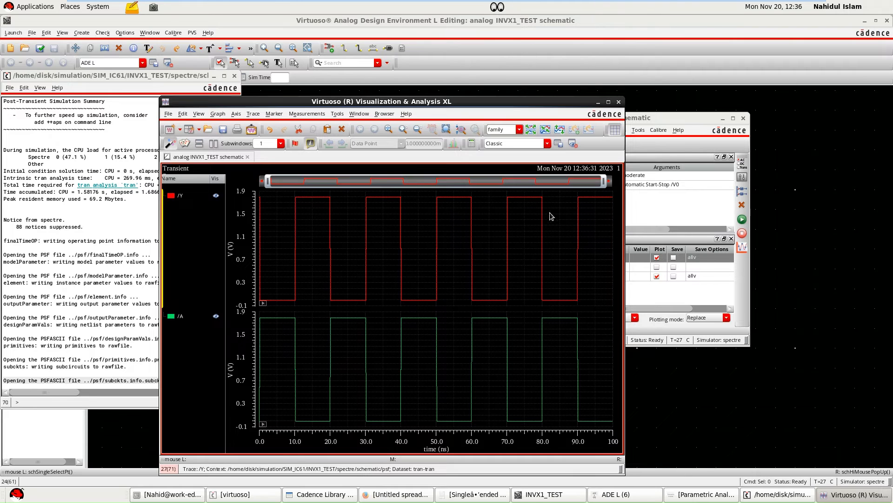
left_click(471, 144)
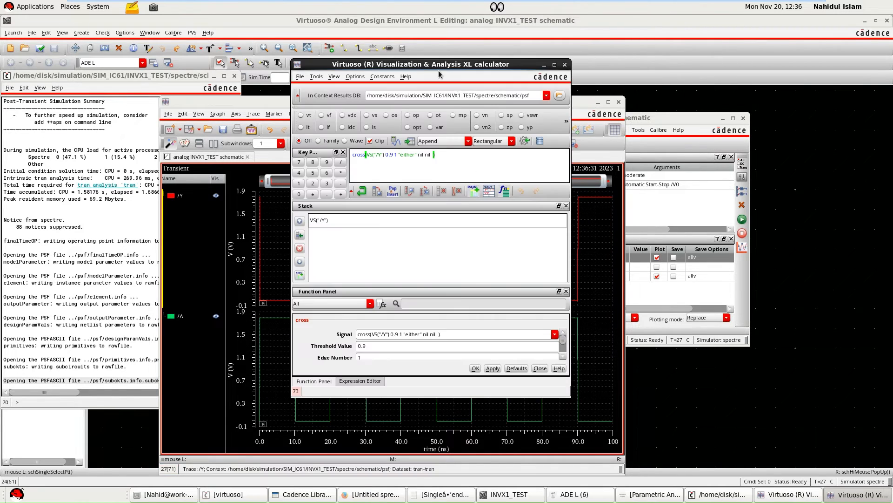
left_click_drag(440, 72, 635, 65)
left_click_drag(587, 155, 506, 155)
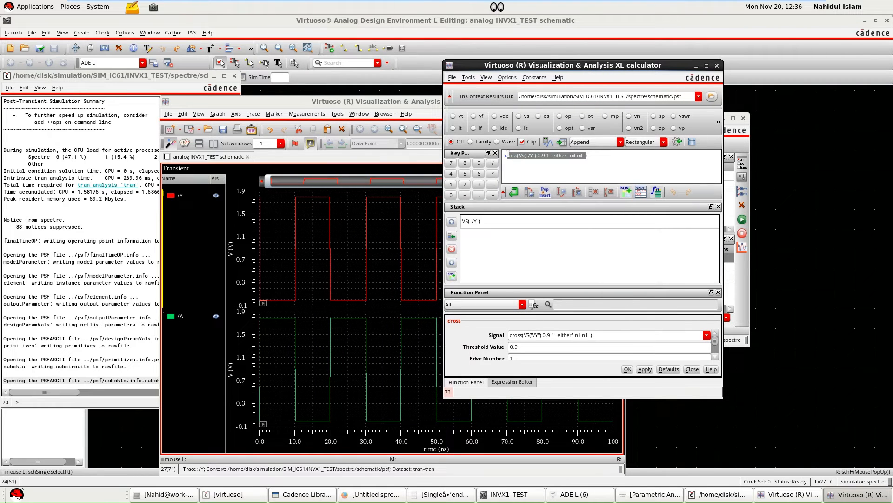
left_click(607, 194)
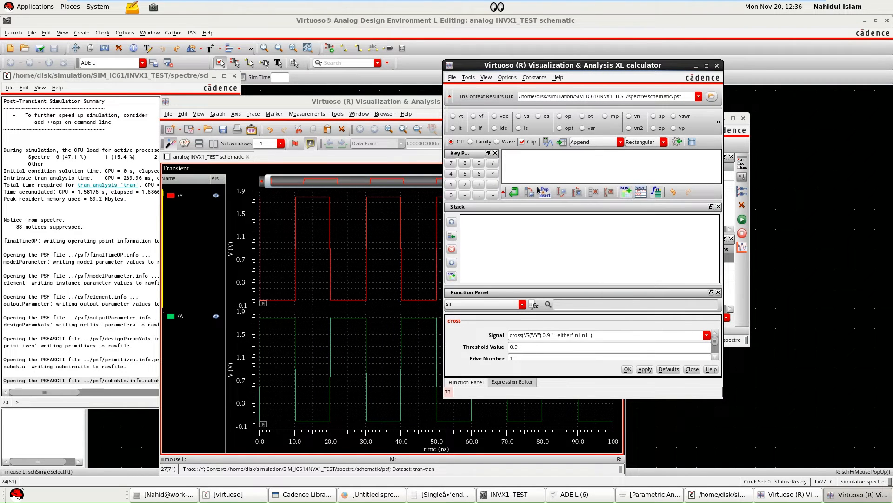
left_click(692, 369)
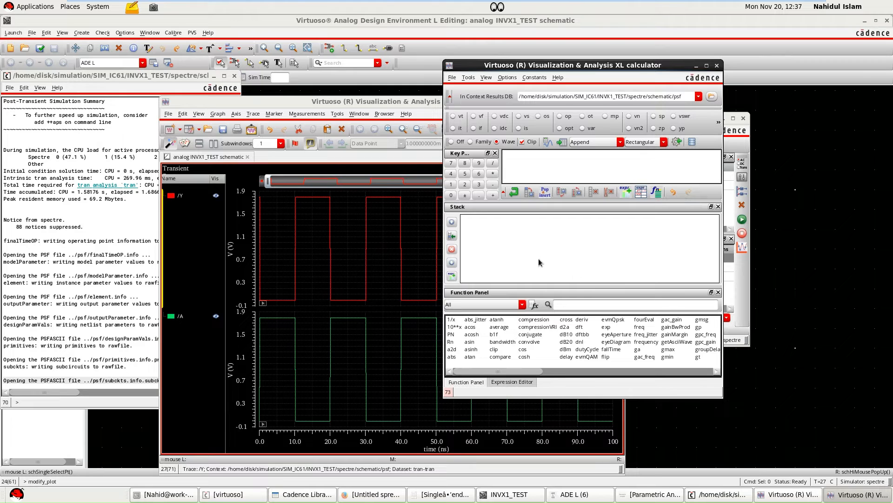
Find the calculator's delay function and set Signal1 to the A trace and Signal2 to the Y trace.
left_click(572, 304)
type("de")
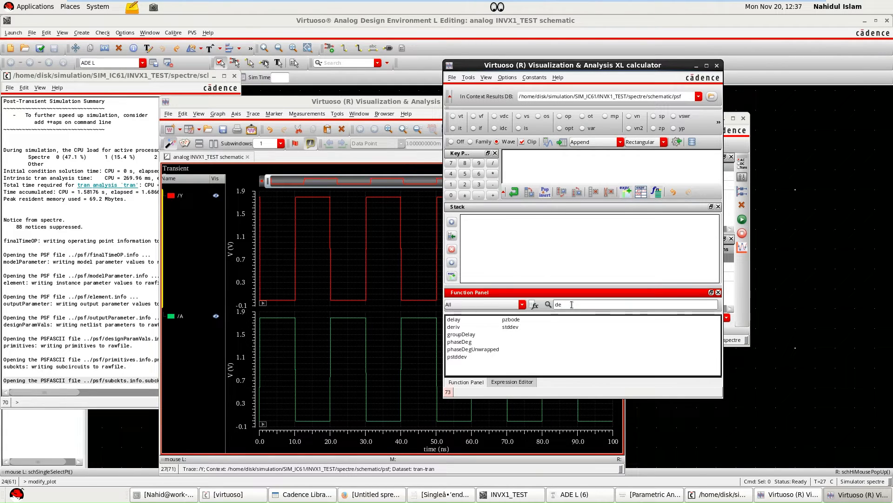
left_click(458, 320)
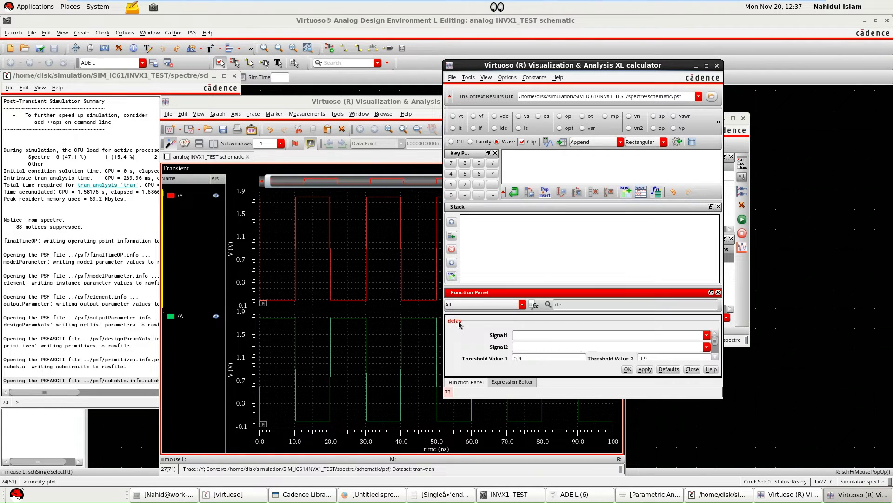
left_click(277, 319)
left_click(528, 347)
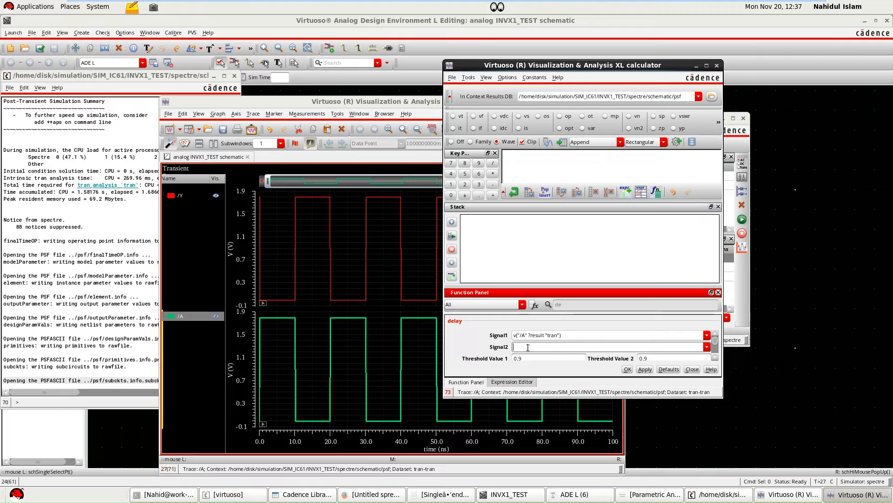
left_click(282, 303)
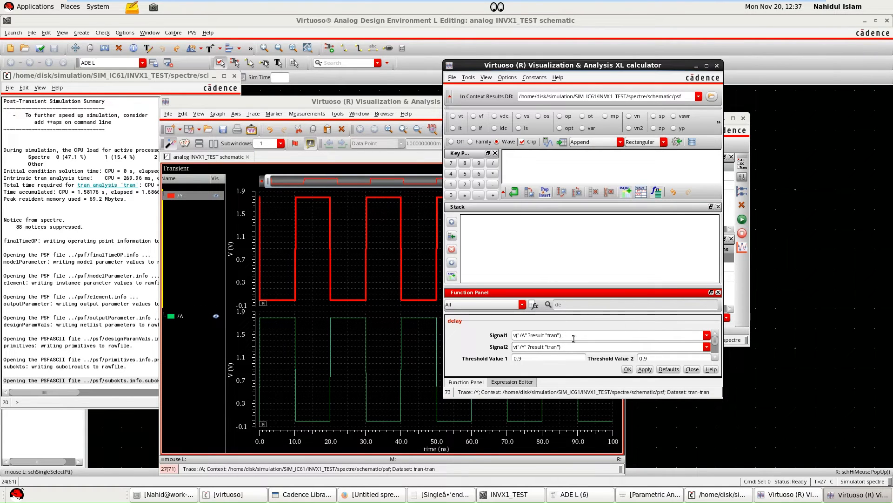
Set the delay's Edge Type 1 to rising and Edge Type 2 to falling, apply the function, and evaluate the expression.
scroll(715, 345, "down", 2)
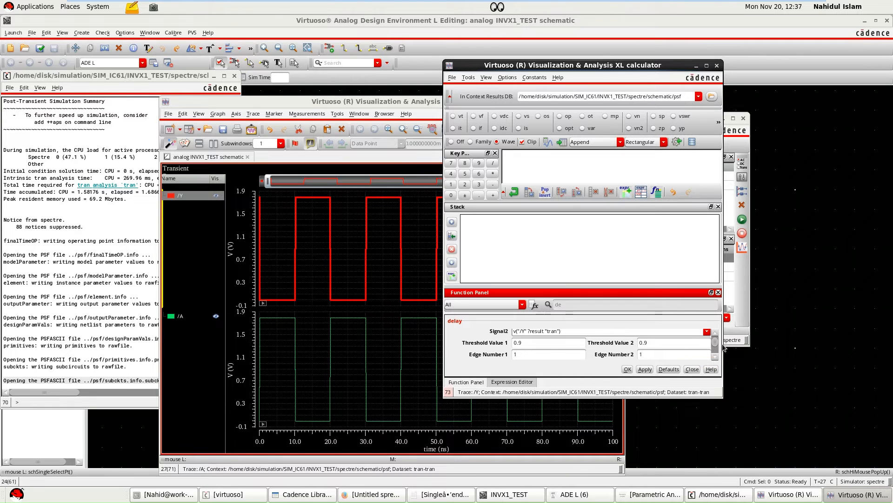
scroll(716, 349, "down", 1)
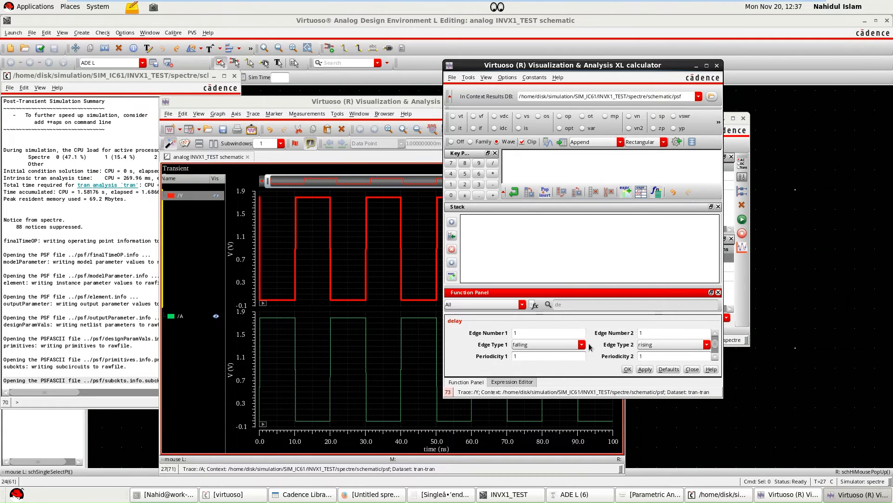
left_click(582, 345)
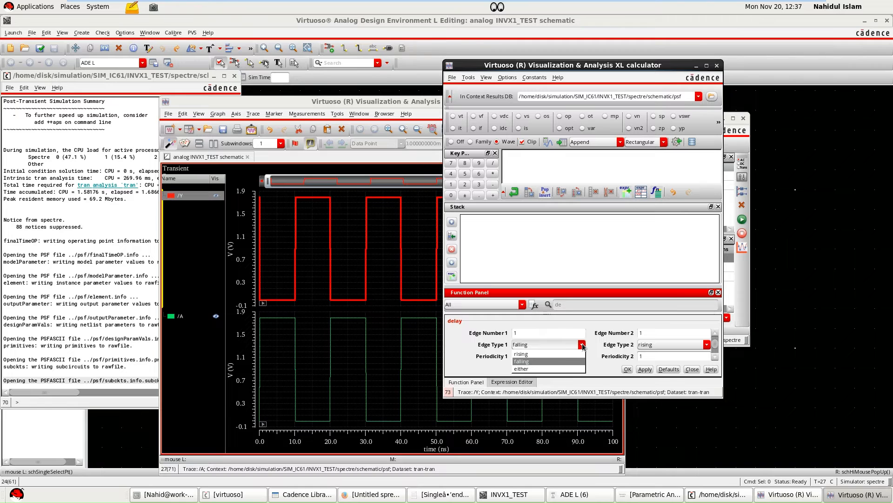
left_click(524, 354)
left_click(666, 345)
left_click(656, 362)
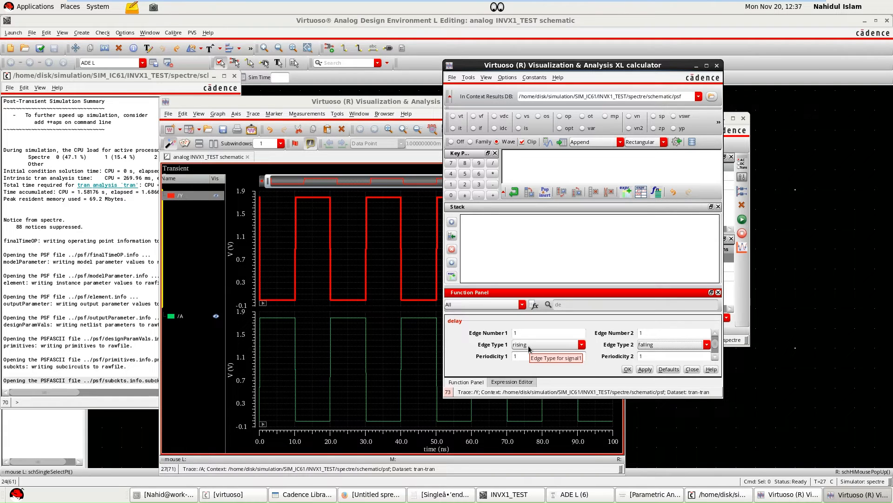
left_click(645, 369)
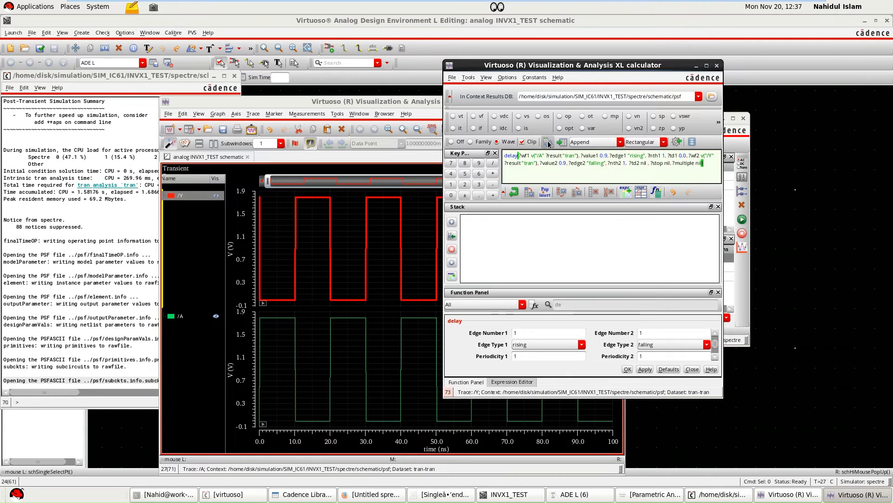
key("Return")
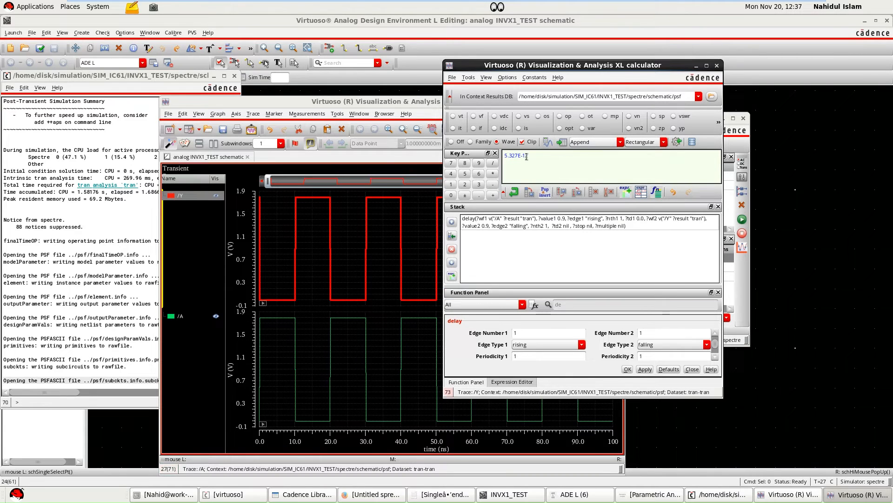
Copy the evaluated delay value from the calculator and switch to the Ring Oscillator Design spreadsheet in Google Sheets.
left_click_drag(531, 157, 507, 156)
right_click(525, 156)
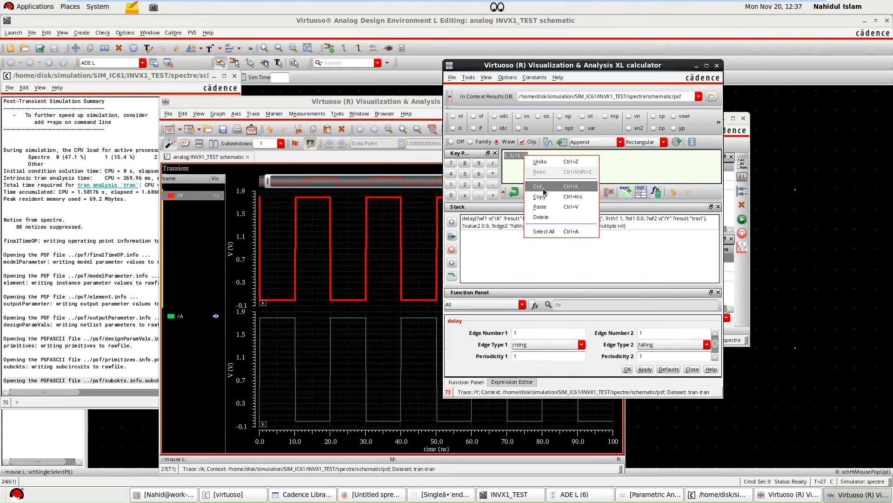
left_click(546, 187)
left_click(541, 164)
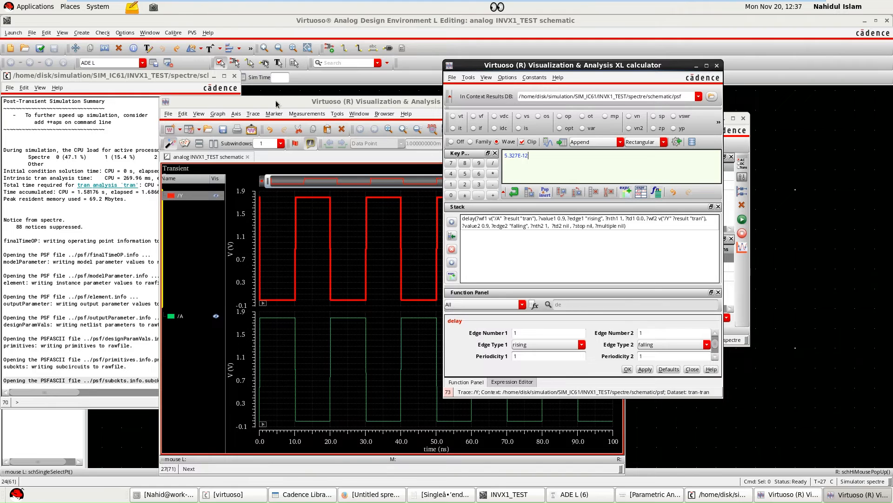
left_click(713, 423)
left_click(385, 495)
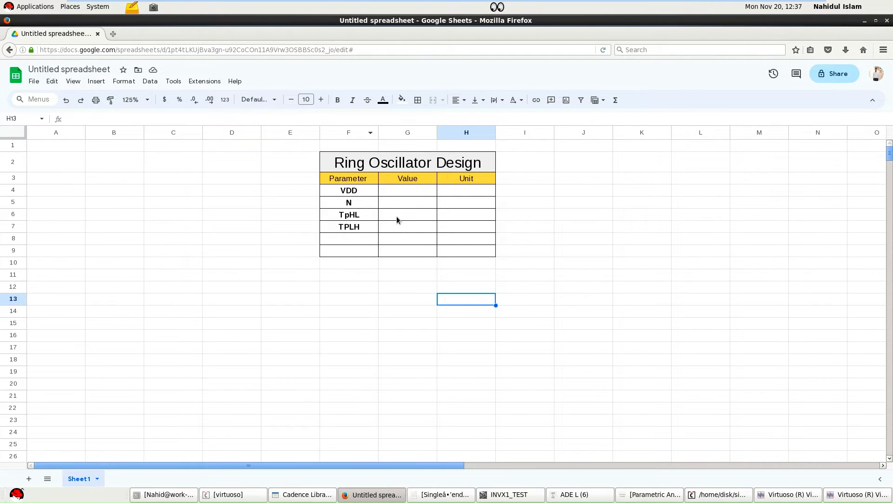
Paste the copied delay value 5.327E-12 into the Value cell of the TpHL row.
left_click(396, 216)
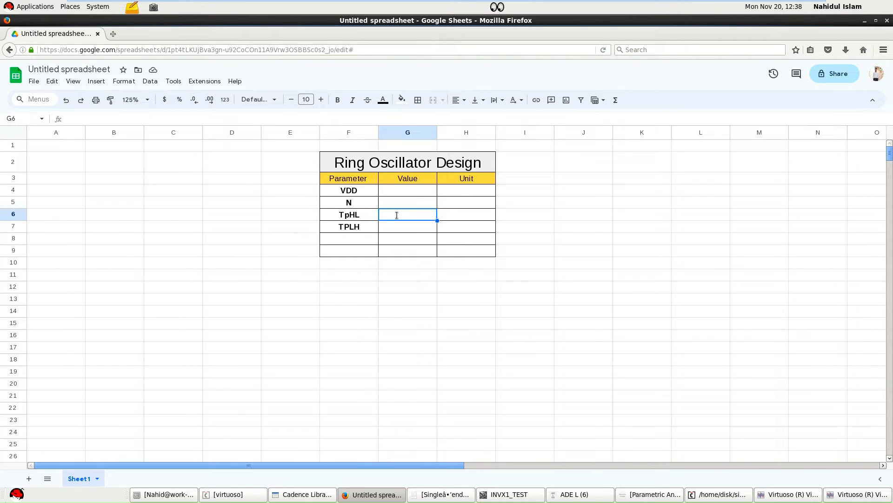
right_click(397, 213)
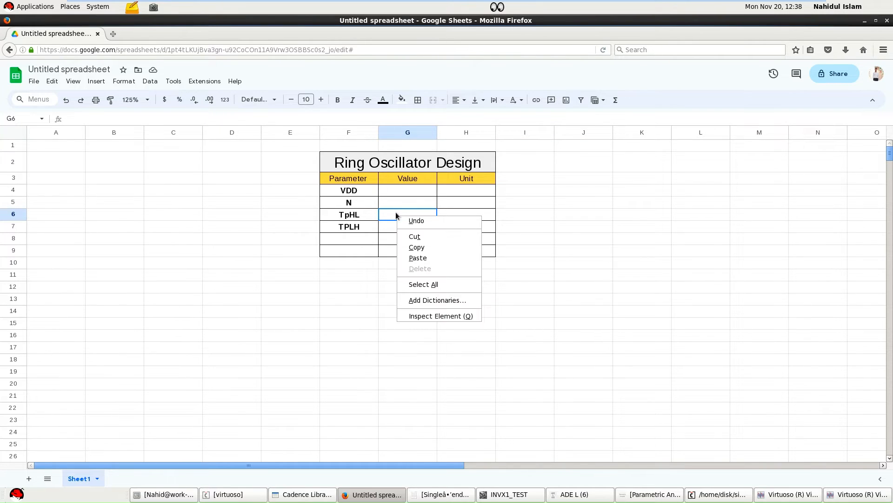
left_click(419, 258)
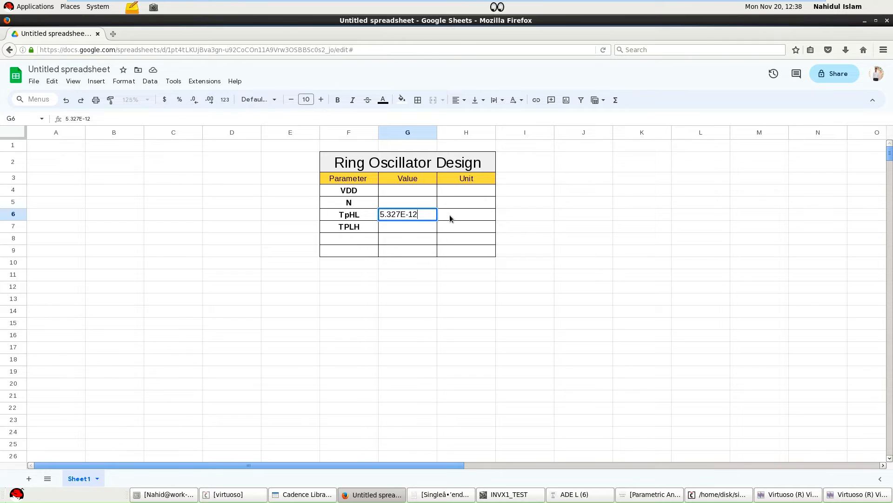
double_click(387, 226)
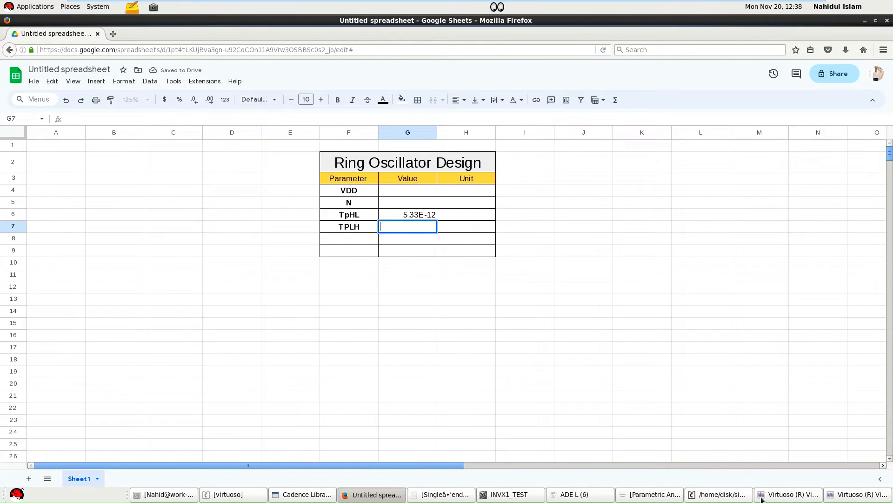
Switch to the Virtuoso calculator, set the delay's Edge Type 1 to falling and Edge Type 2 to rising, then apply and evaluate the expression.
left_click(840, 495)
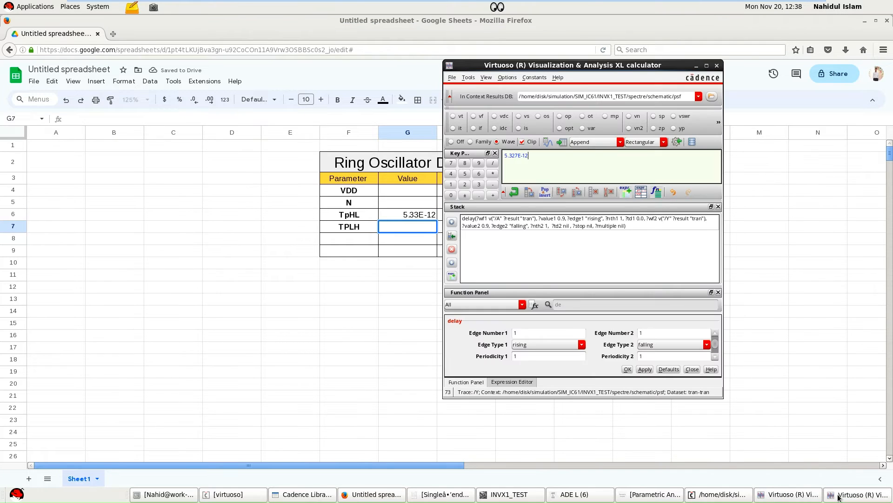
left_click(533, 347)
left_click(532, 362)
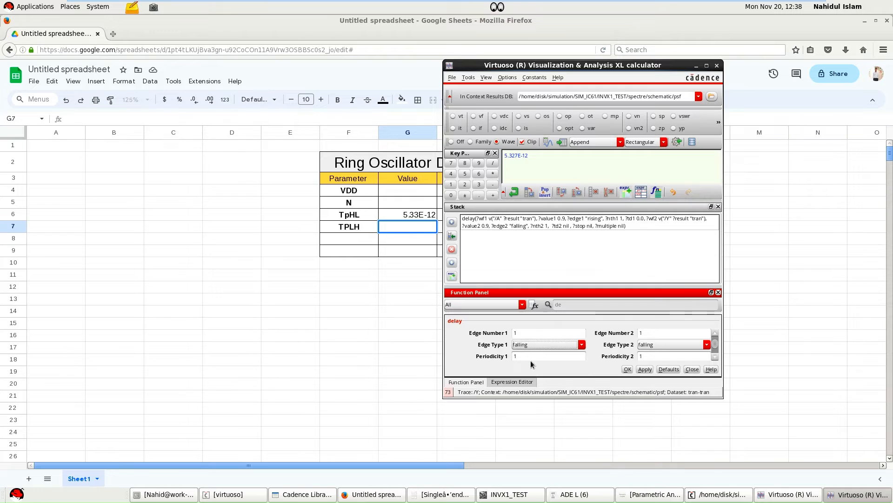
left_click(649, 347)
left_click(647, 354)
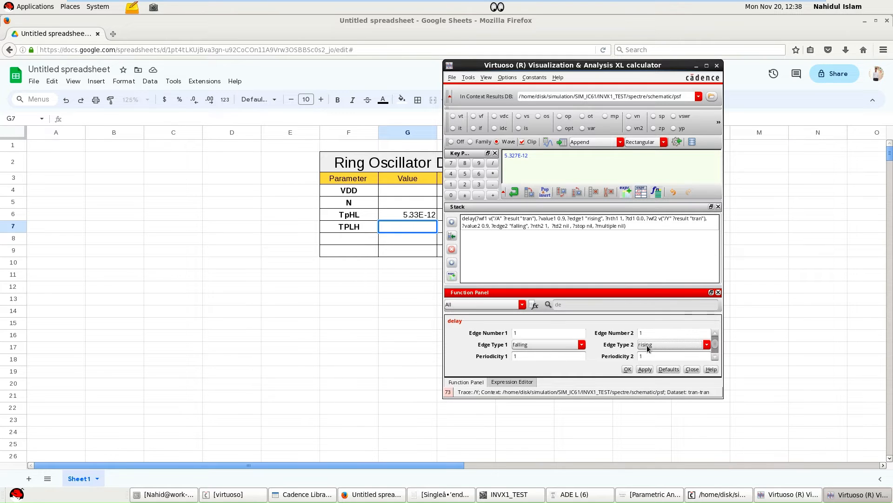
left_click(650, 371)
left_click(549, 142)
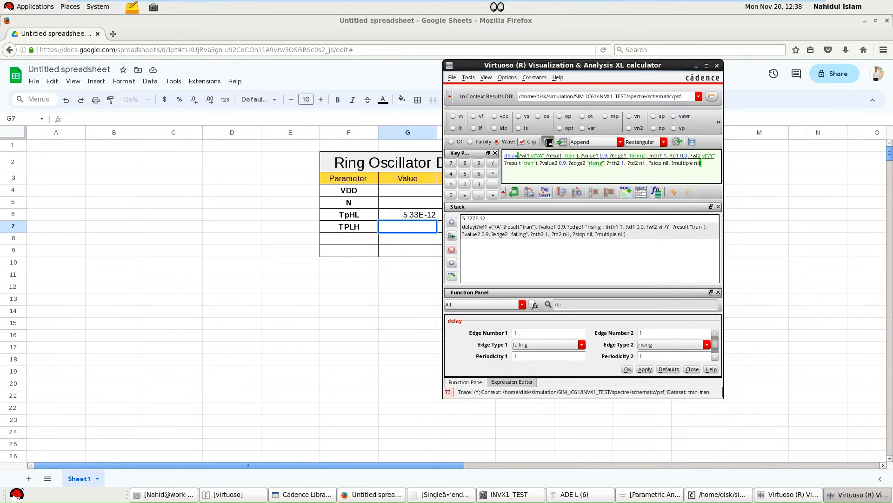
Cut the evaluated delay from the calculator and paste it, 5.059E-12, as the TPLH value in the Google Sheets table.
left_click_drag(534, 156, 505, 156)
right_click(511, 155)
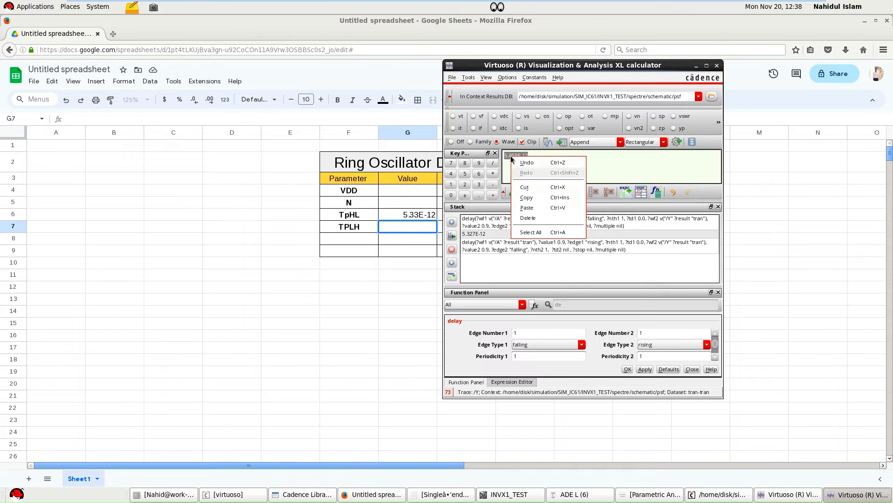
left_click(525, 188)
left_click(409, 224)
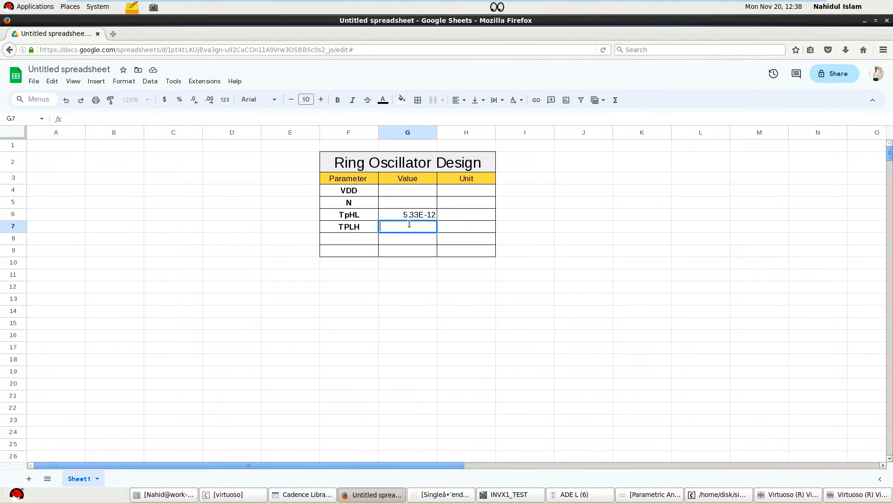
right_click(409, 225)
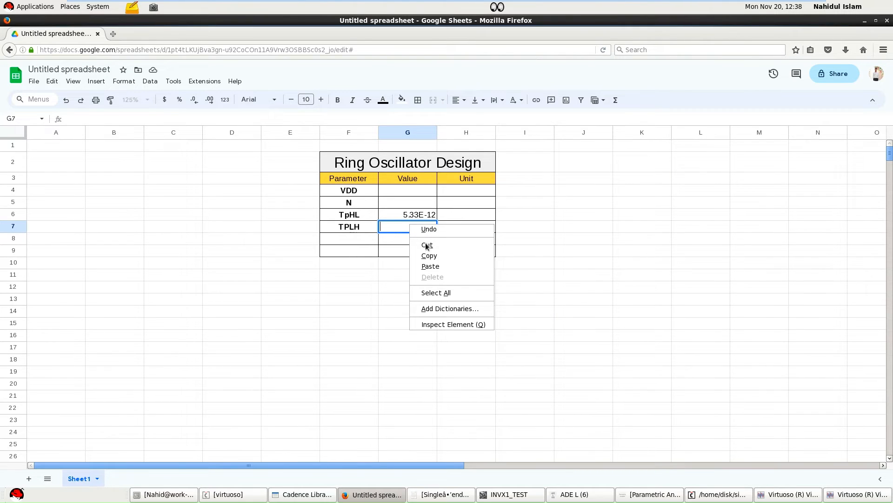
left_click(430, 267)
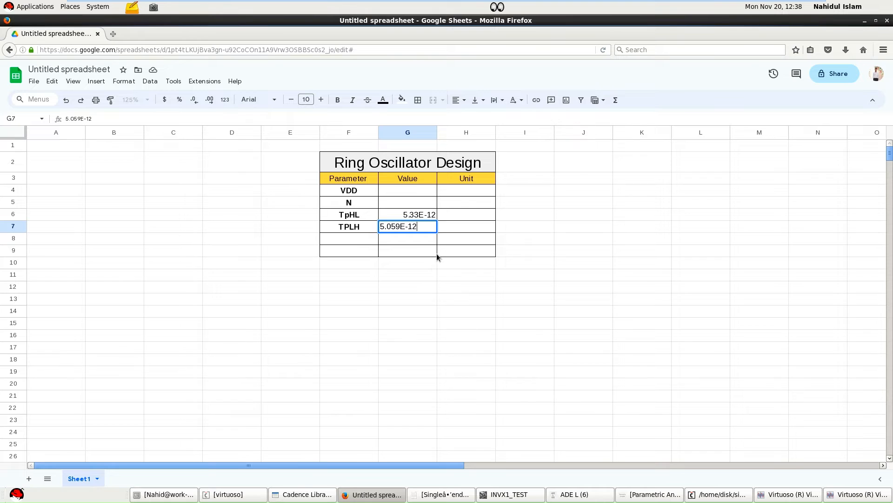
left_click(423, 275)
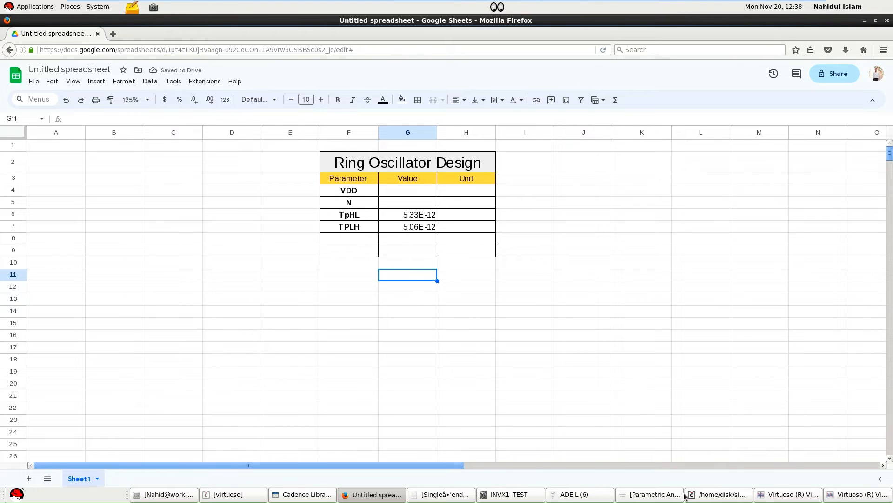
Close the Parametric Analysis window and examine the delay terms of oscillation frequency equation (1) in the ring oscillator paper.
left_click(651, 495)
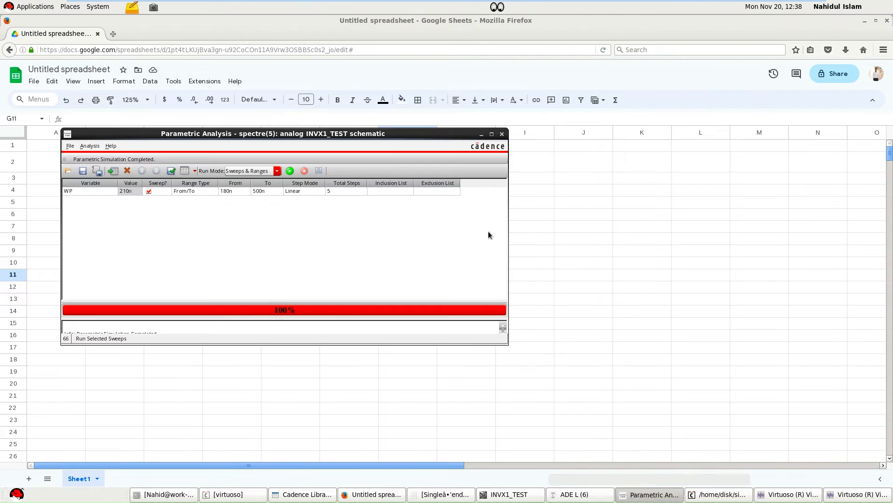
left_click(501, 136)
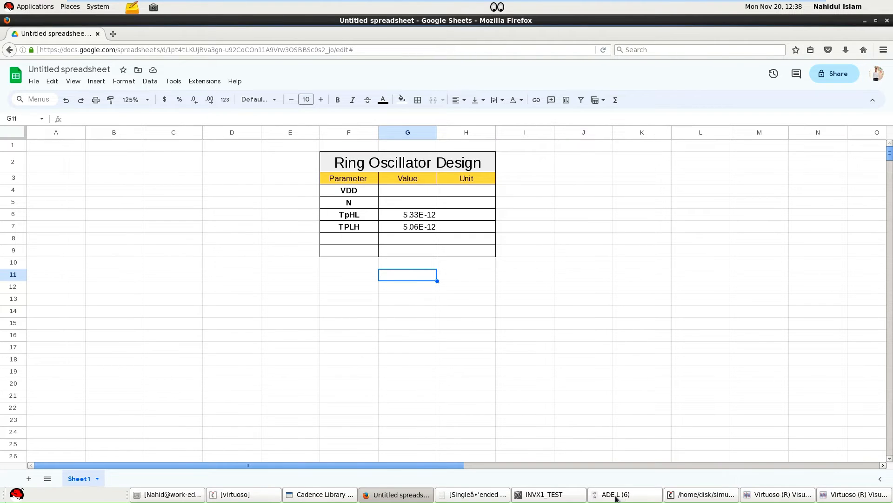
left_click(461, 496)
scroll(394, 345, "down", 15)
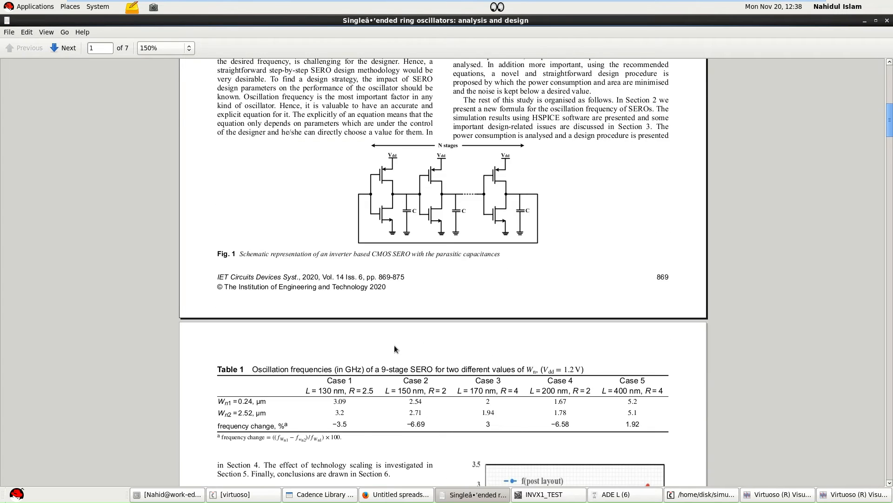
scroll(394, 345, "down", 3)
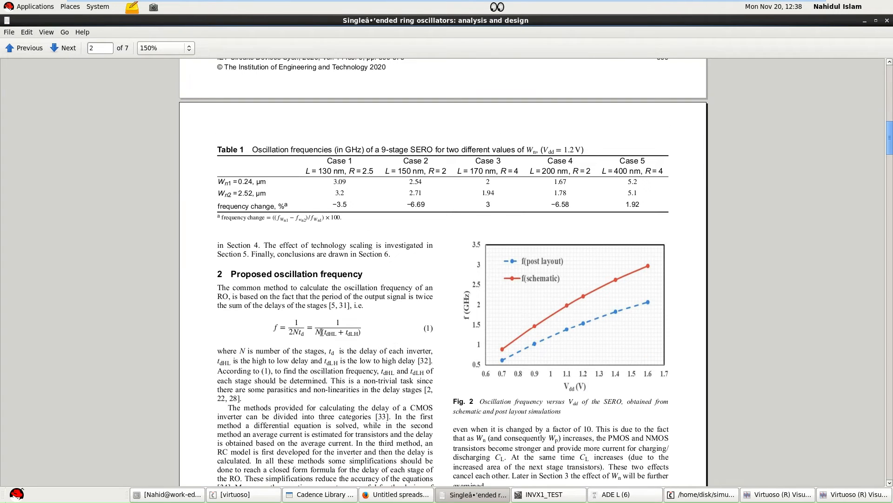
left_click_drag(320, 333, 361, 333)
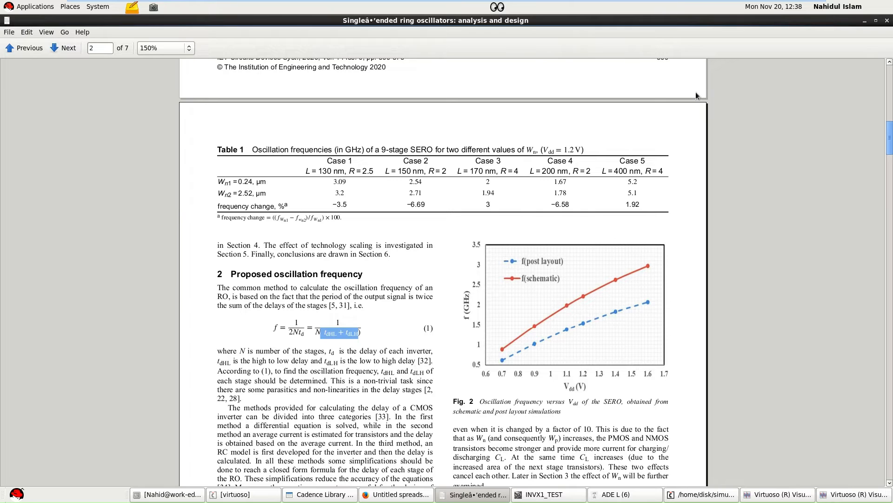
left_click(864, 23)
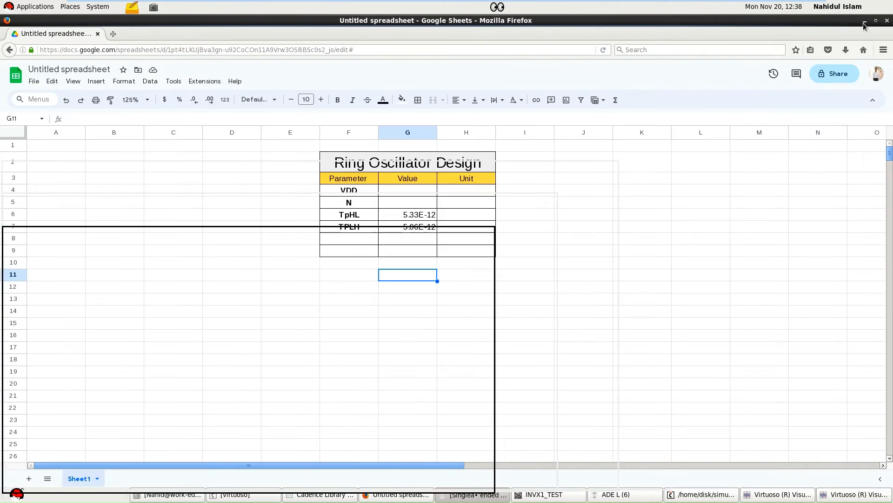
Enter the parameter label Fosc in cell F8, below TPLH.
left_click(351, 239)
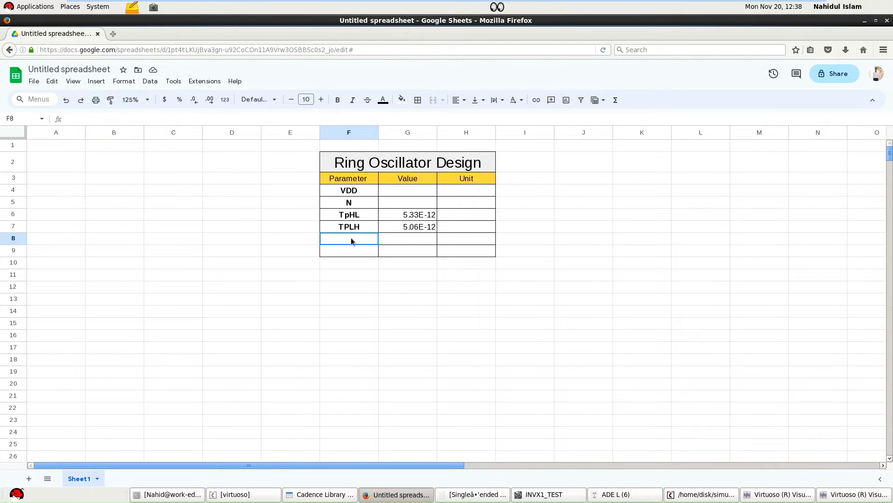
double_click(352, 238)
type("Fosc")
Enter the formula =1/(G5*(G6-G7)) as the Fosc value in cell G8.
double_click(396, 239)
type("=")
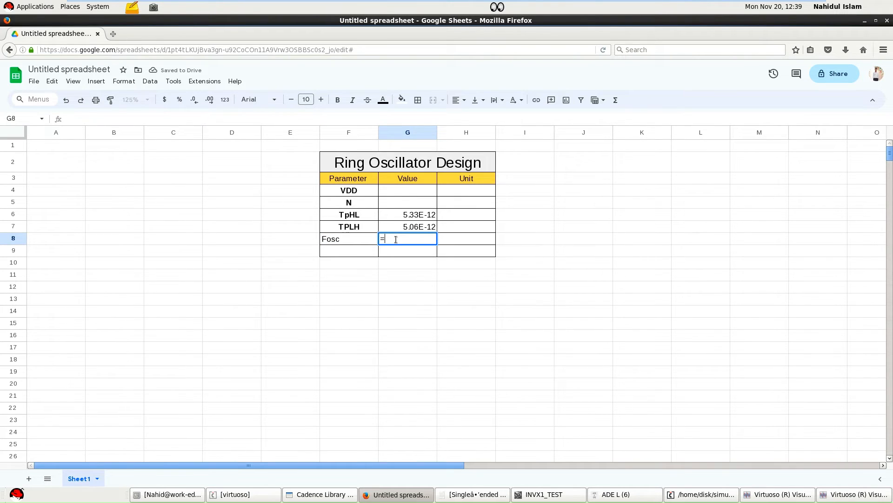
key("BackSpace")
type("=1/")
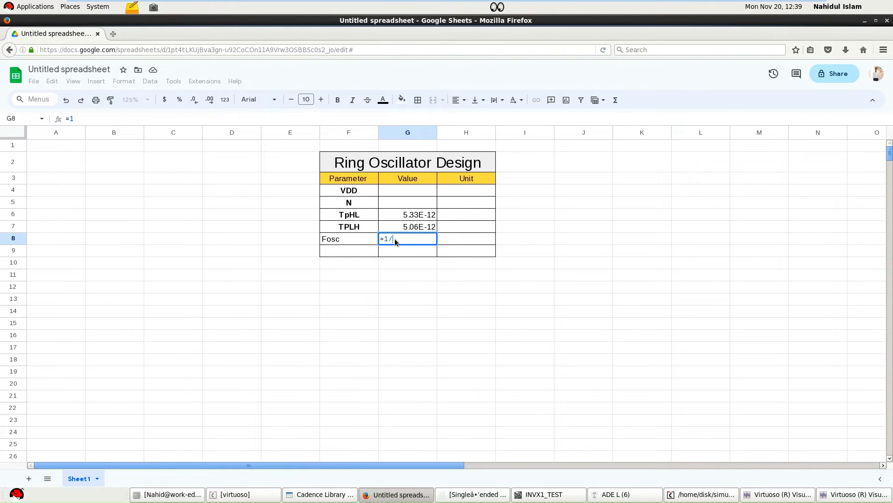
type("((")
left_click(397, 239)
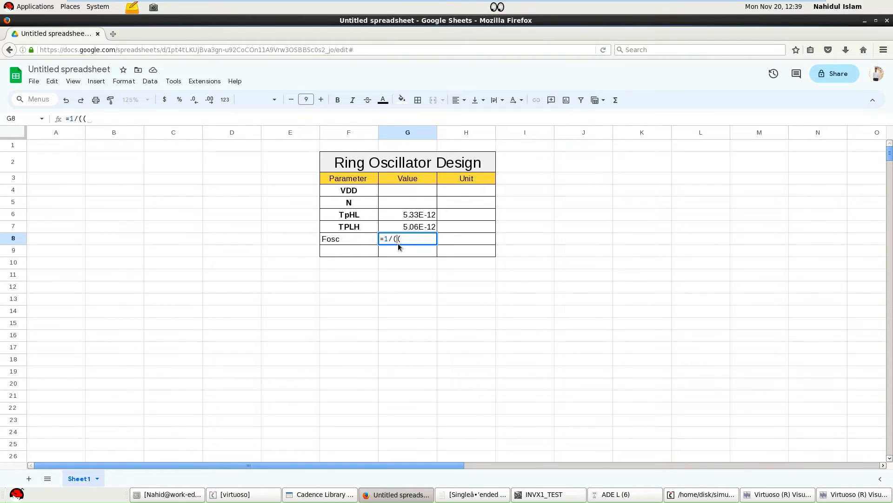
left_click(408, 204)
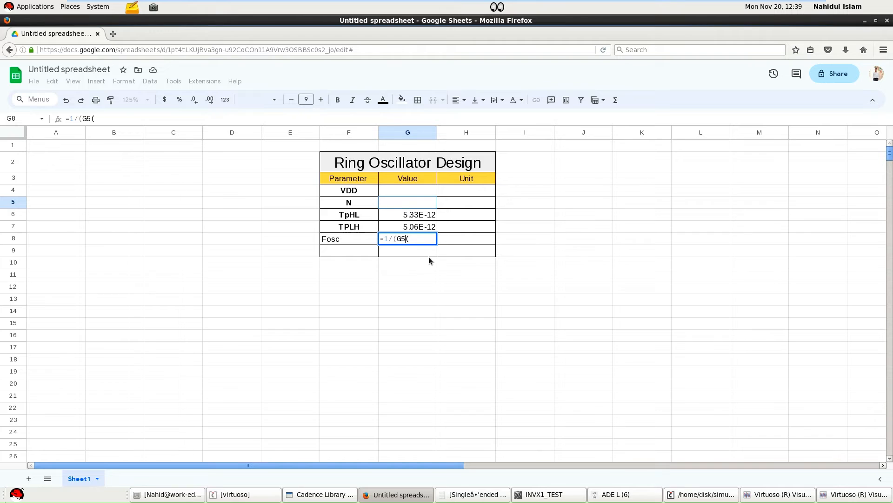
type("*")
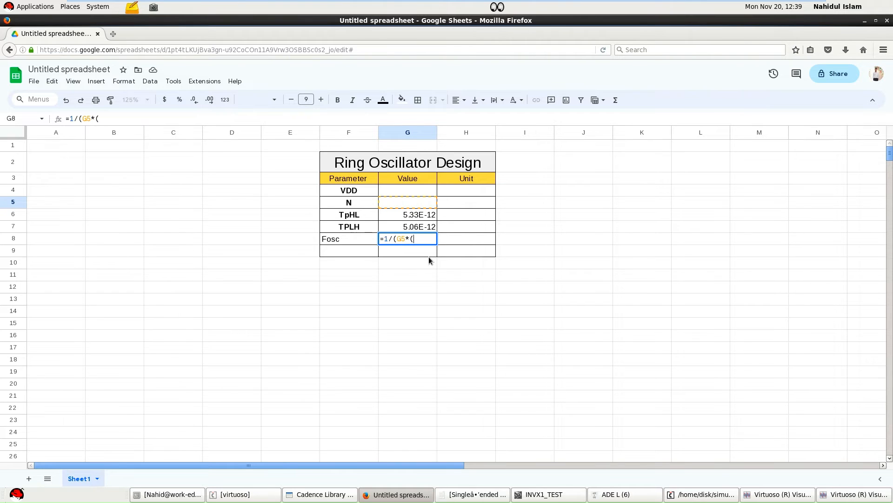
left_click(416, 217)
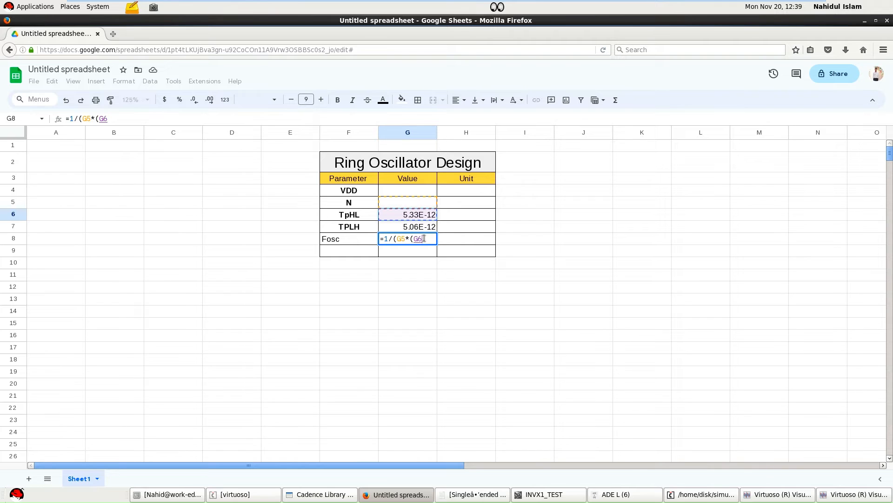
type("-")
left_click(423, 226)
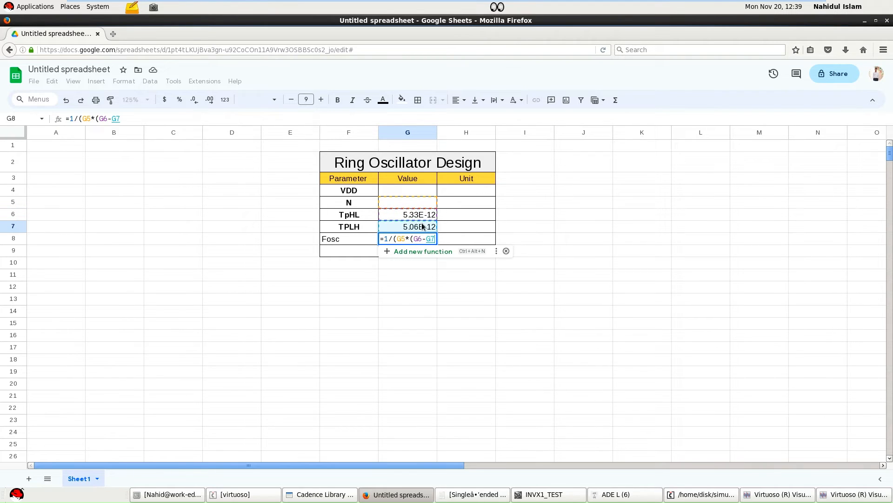
type(")")
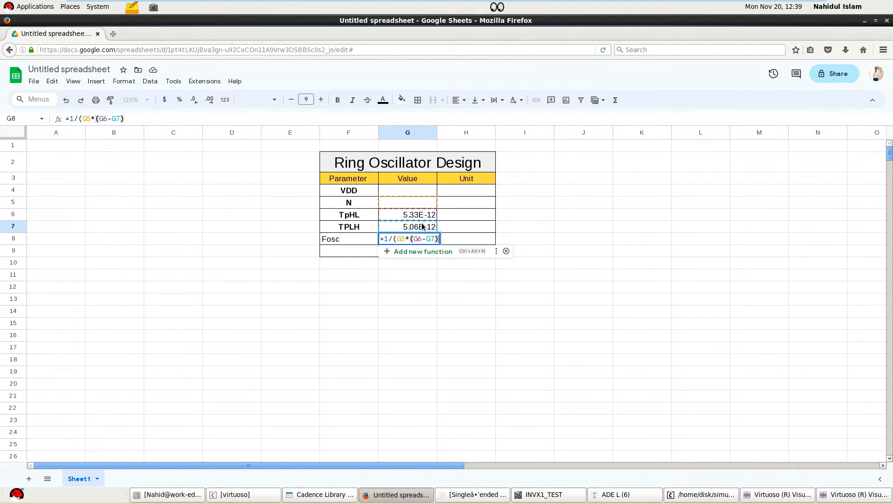
type(")")
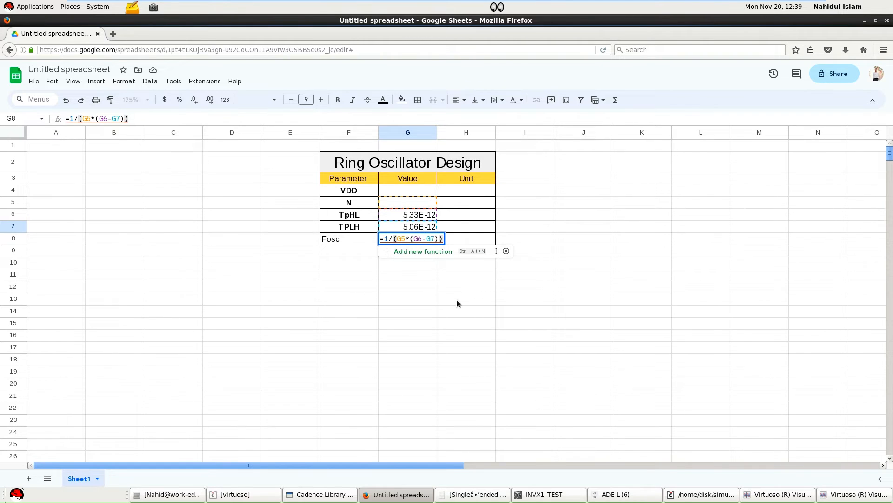
key("Return")
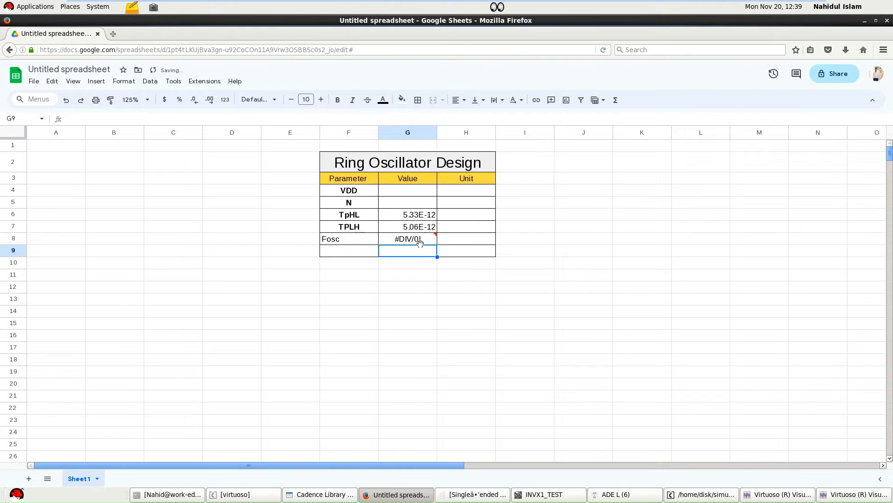
Set the number of stages N to 11 in cell G5.
double_click(409, 204)
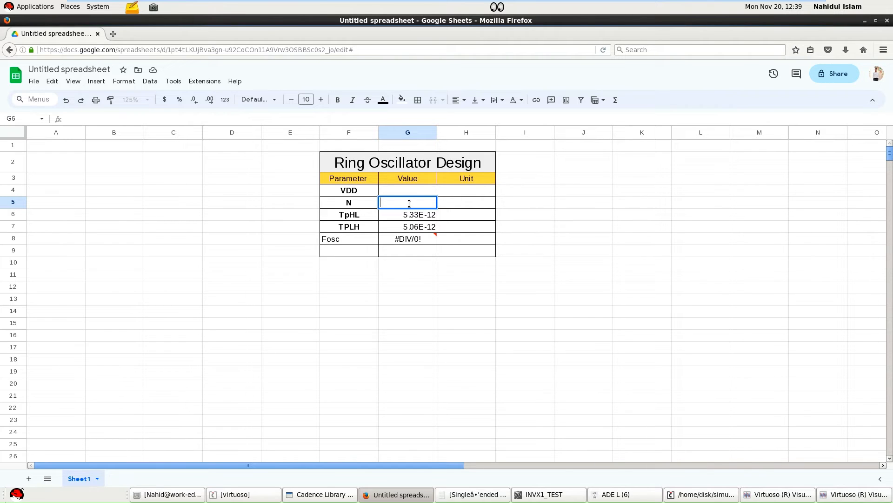
type("11")
left_click(444, 300)
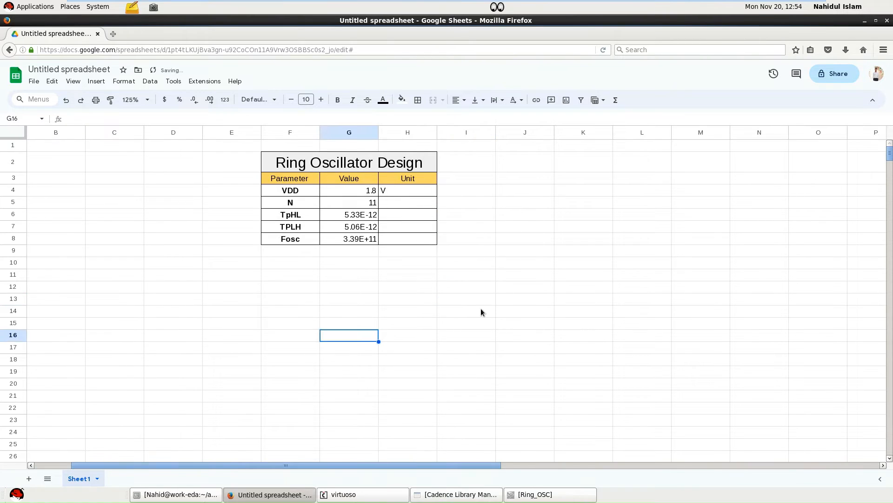
left_click(482, 310)
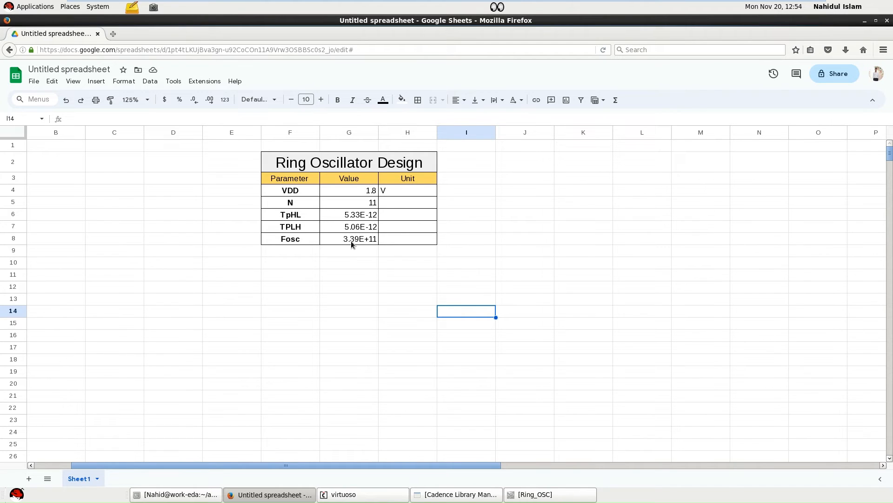
Correct the Fosc formula in cell G8 to add the two delays: =1/(G5*(G6+G7)).
double_click(350, 241)
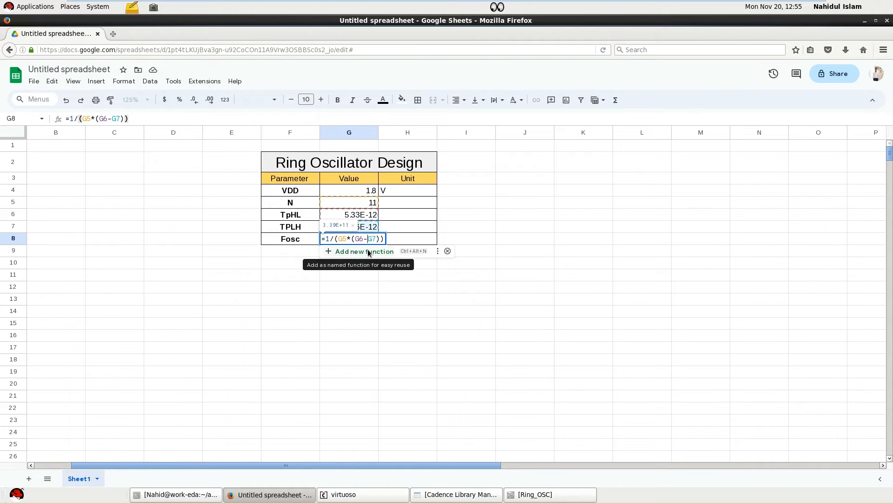
key("BackSpace")
type("+")
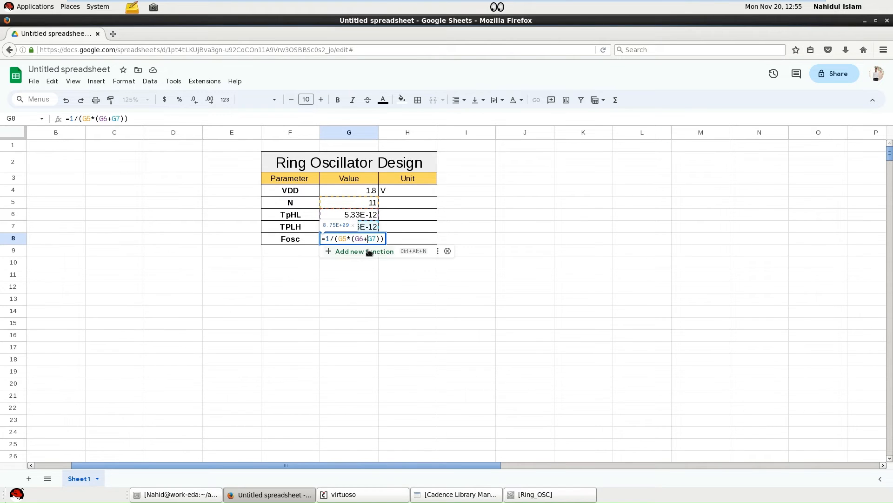
left_click(370, 300)
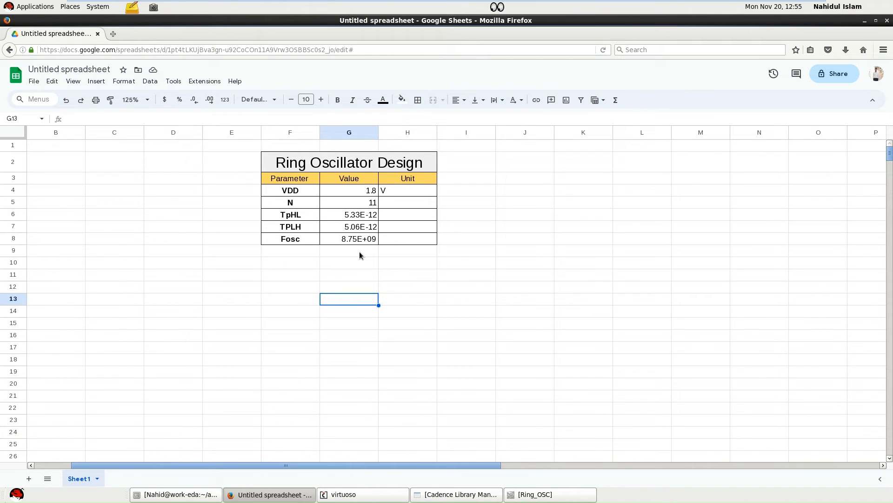
Enter the parameter labels Wp in cell F9 and Wn in cell F10, below Fosc.
left_click(359, 252)
key("Left")
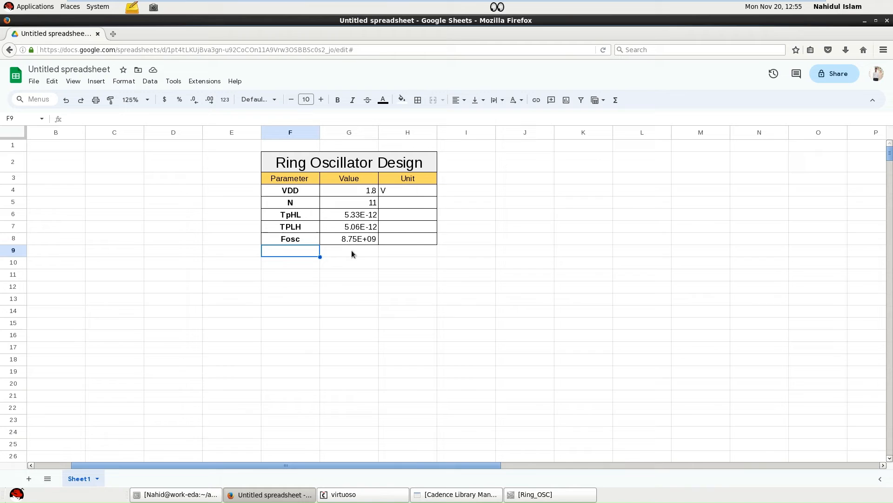
double_click(287, 252)
type("Wp")
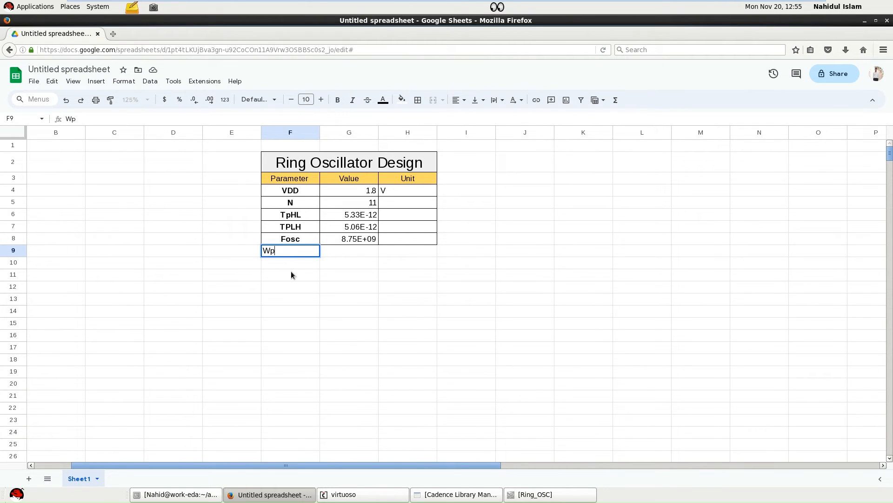
double_click(291, 262)
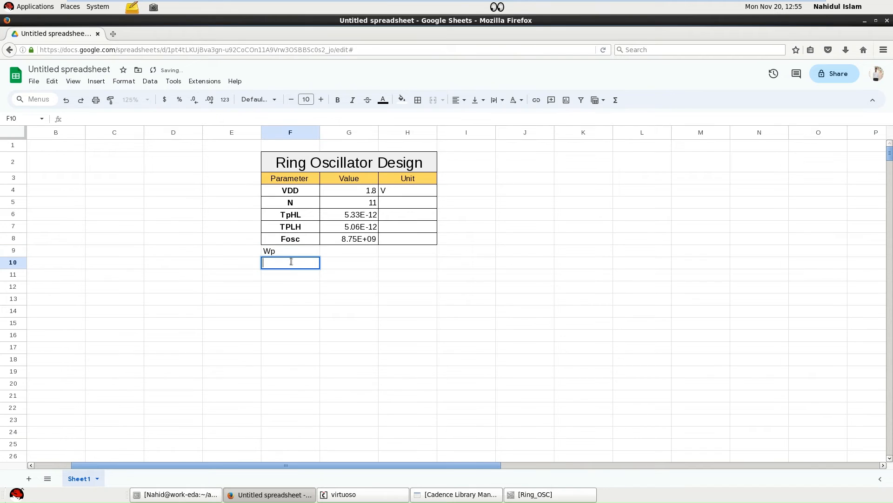
type("Wn")
Enter 210 as the Wp value in cell G9 and nm as its unit in cell H9.
left_click(336, 249)
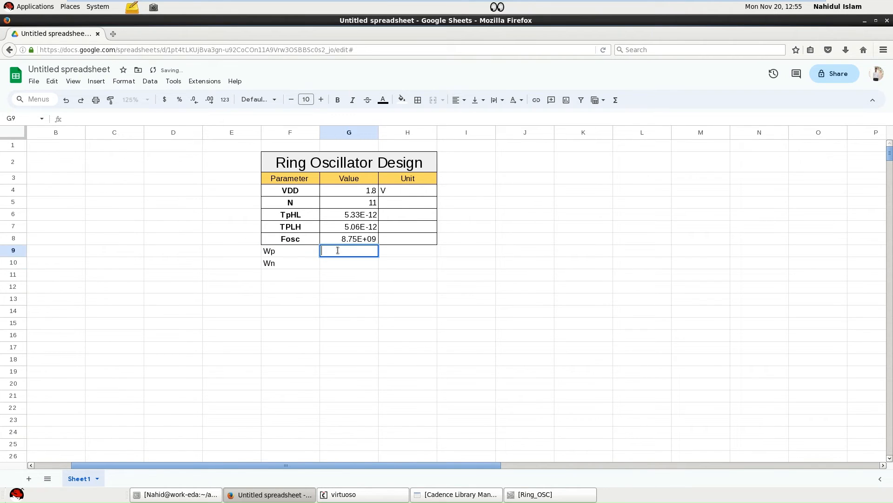
type("210")
double_click(395, 252)
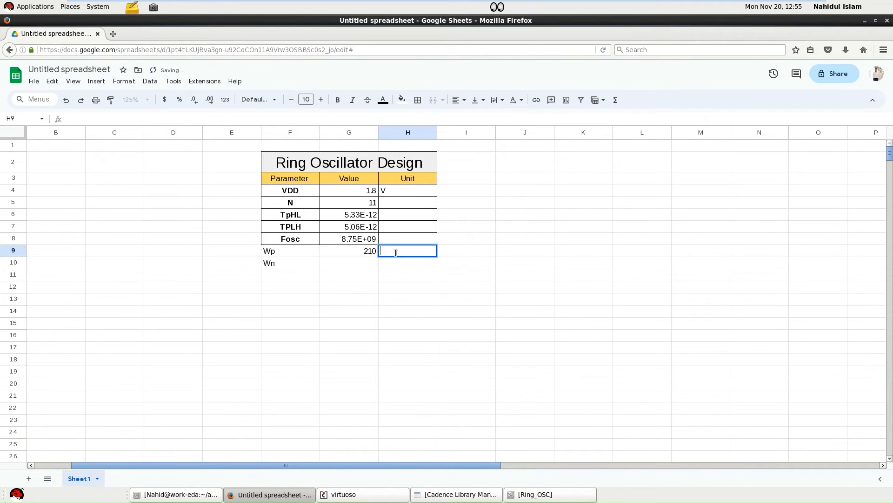
type("nm")
key("Return")
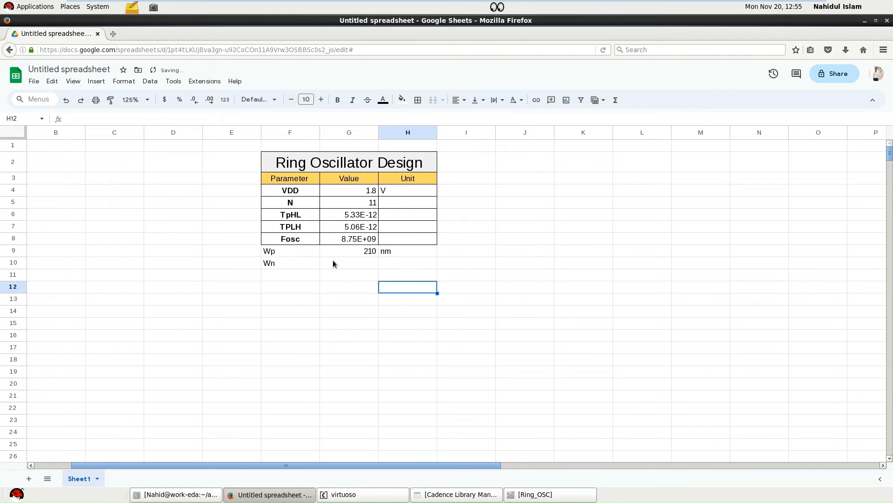
Enter 145 as the Wn value in cell G10 and nm as its unit in cell H10.
double_click(333, 262)
type("145")
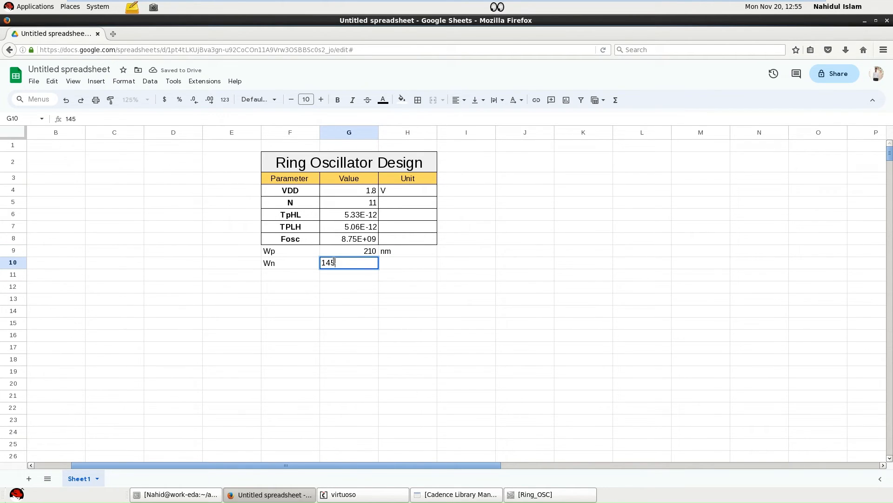
double_click(392, 264)
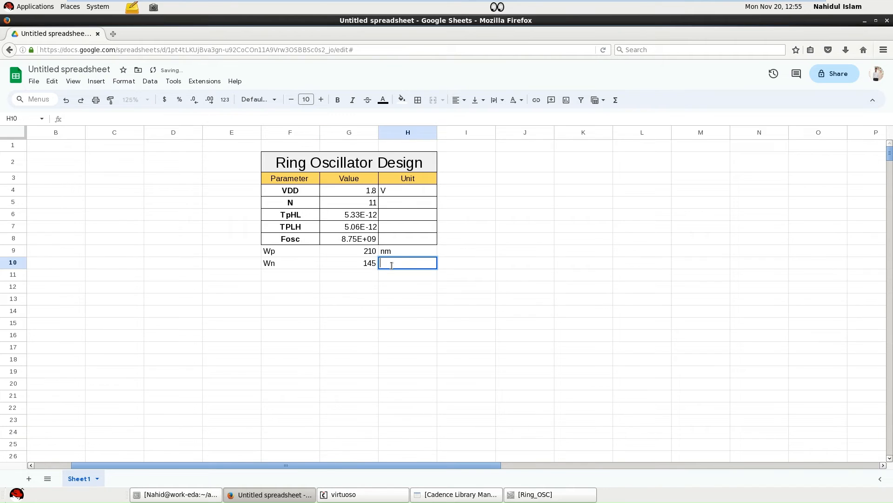
type("nm")
left_click(350, 285)
Apply all borders to the Wp and Wn rows, cells F9:H10.
left_click_drag(278, 251, 418, 262)
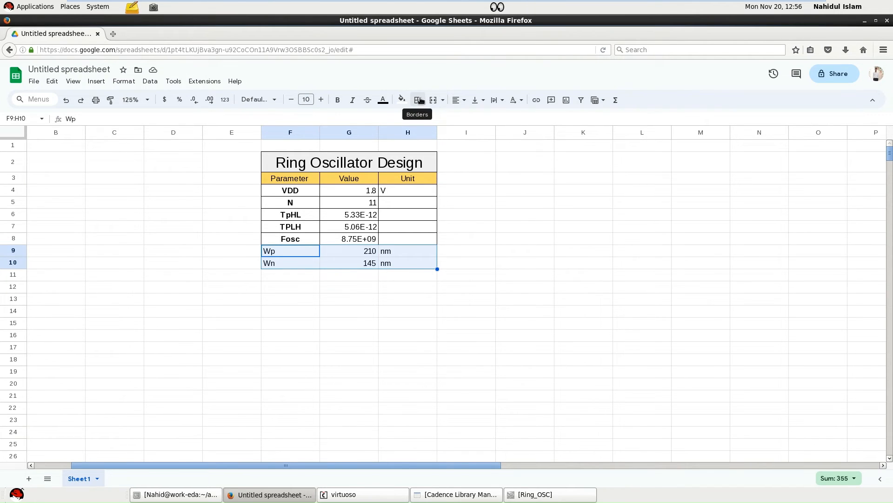
left_click(421, 100)
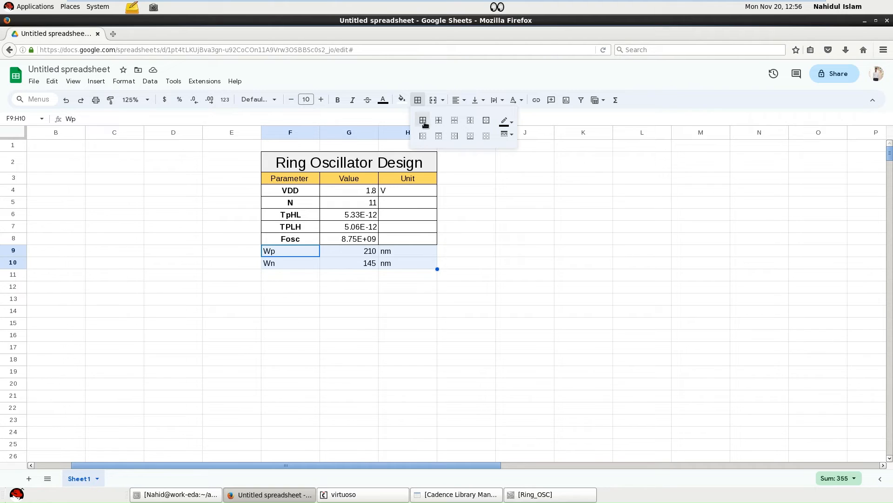
left_click(423, 120)
left_click(407, 335)
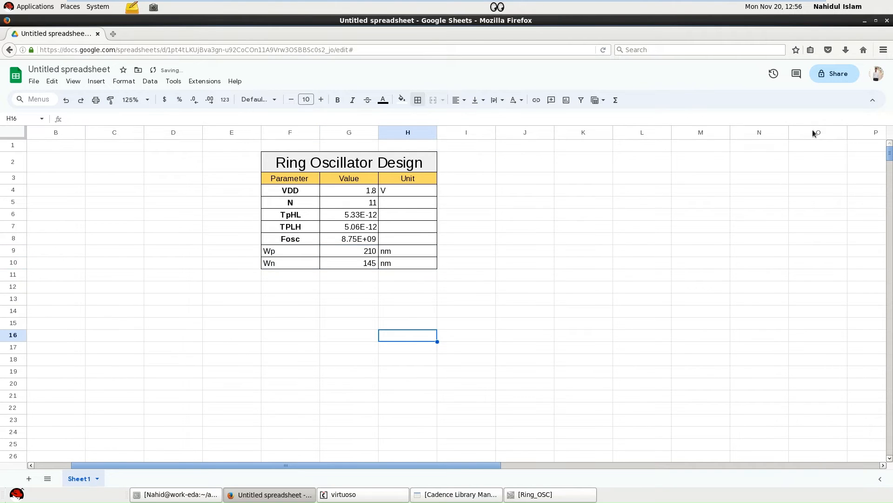
Minimize the spreadsheet, switch to the Ring_OSC schematic in Virtuoso and fit the whole circuit in view.
left_click(864, 21)
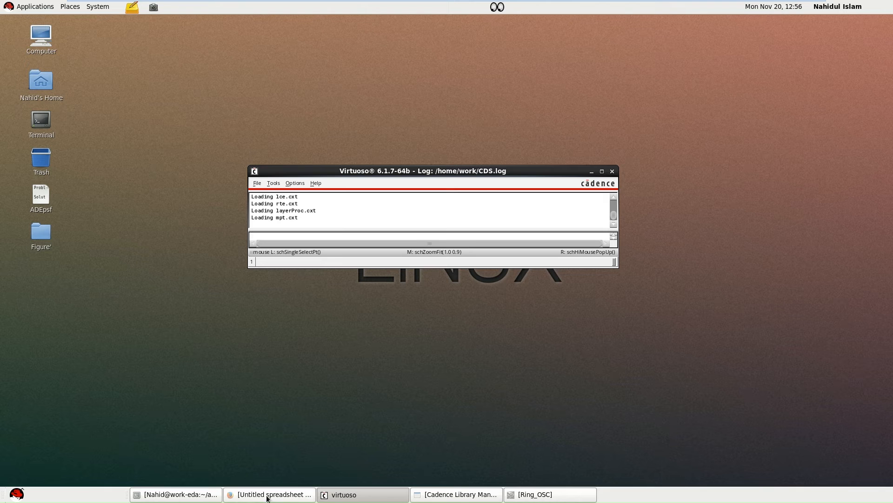
left_click(207, 495)
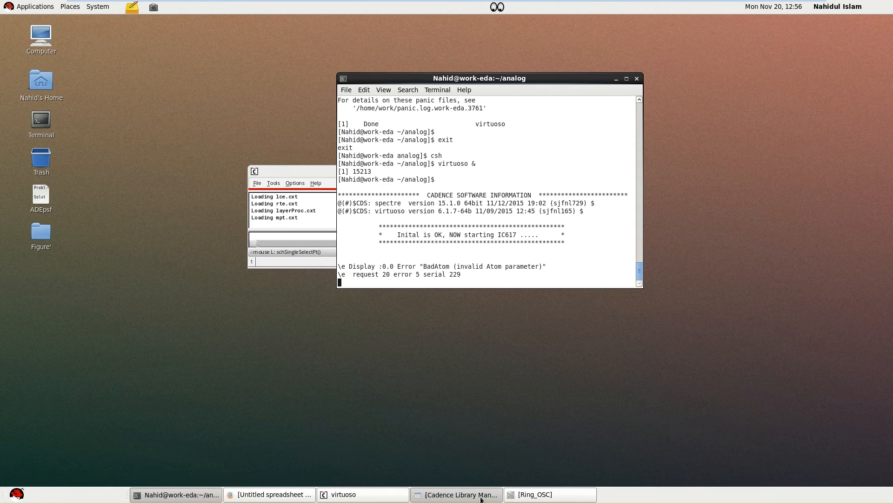
left_click(456, 494)
left_click(375, 496)
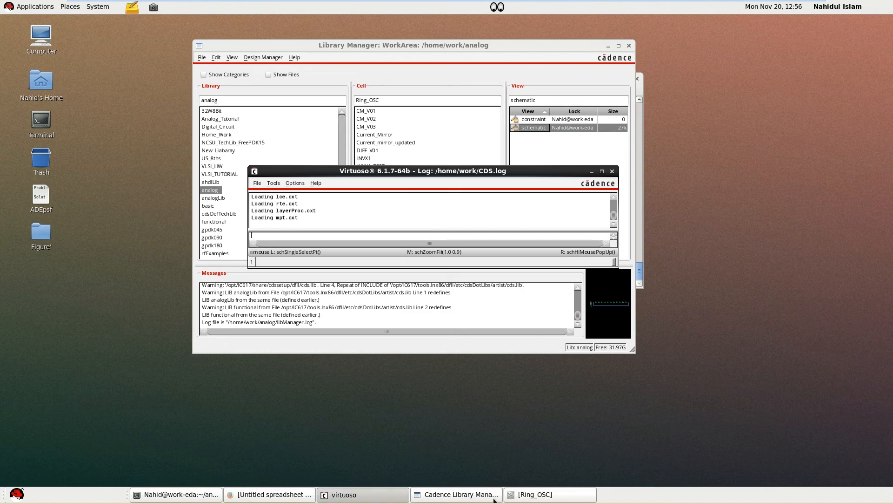
left_click(529, 498)
key("f")
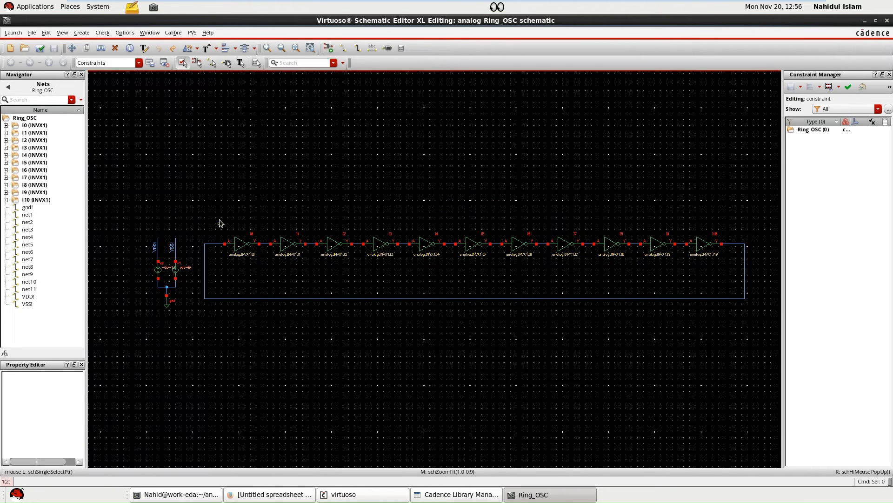
Examine the ring oscillator's inverter chain and supply sources, checking the DC voltage in the properties of VDD source V0.
mouse_move(219, 216)
left_mouse_down()
mouse_move(245, 239)
mouse_move(495, 277)
mouse_move(727, 269)
left_mouse_up()
left_click(727, 269)
left_click(628, 281)
scroll(156, 260, "up", 2, "ctrl")
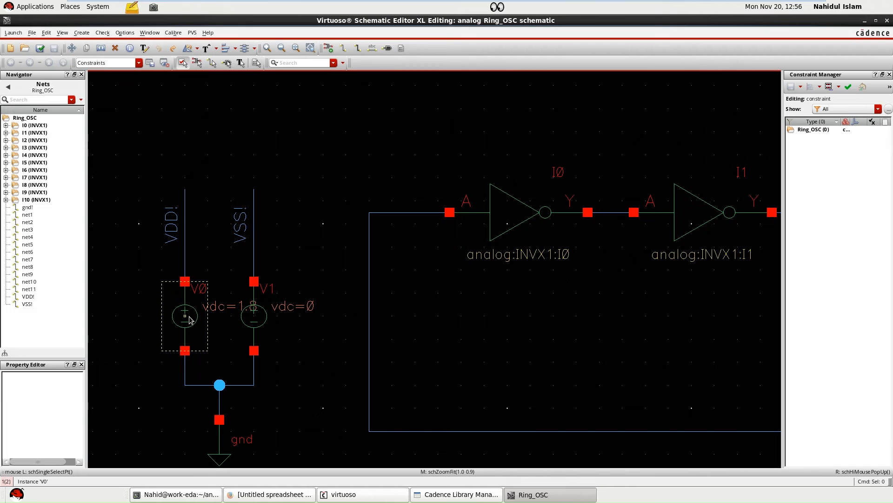
double_click(252, 320)
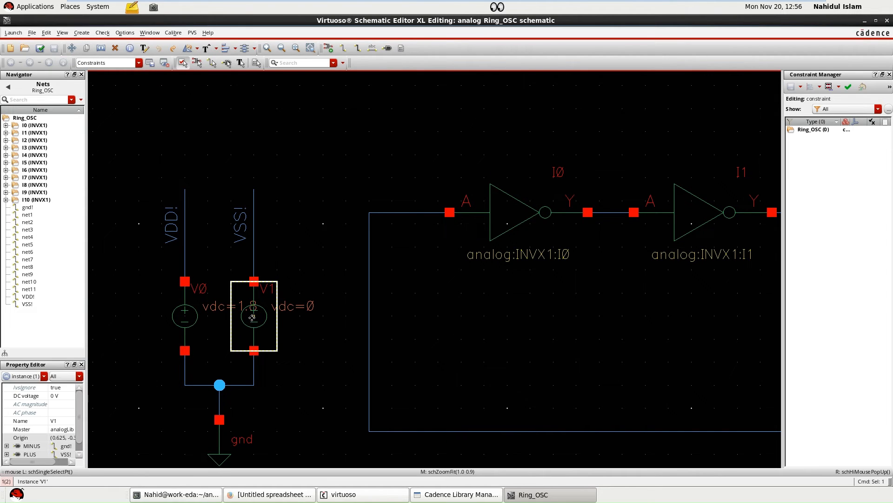
left_click(223, 305)
left_click(315, 328)
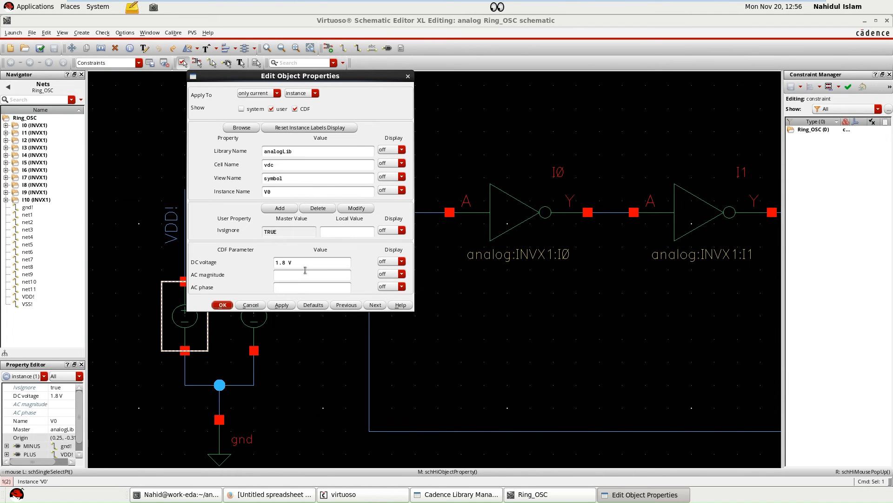
left_click(223, 305)
left_click(303, 349)
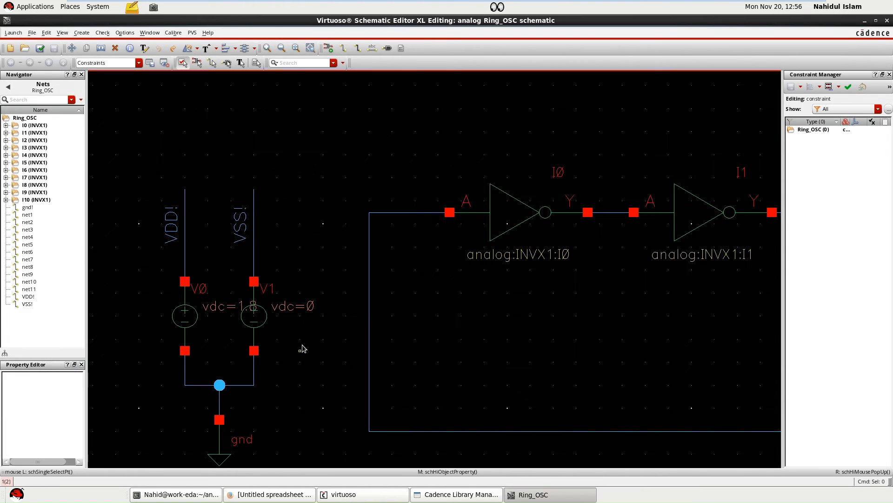
Launch ADE L for the Ring_OSC schematic and copy the design variables from the cellview.
scroll(276, 318, "down", 2, "ctrl")
scroll(276, 318, "down", 4, "ctrl")
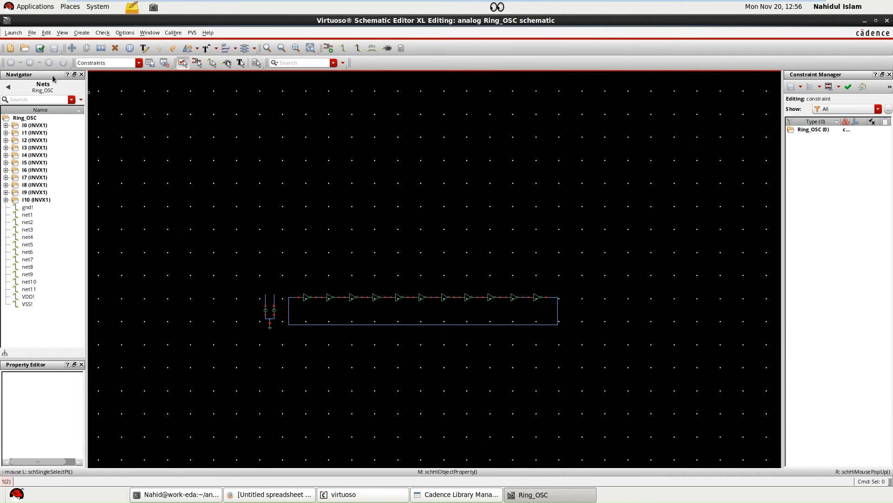
left_click(14, 35)
left_click(18, 41)
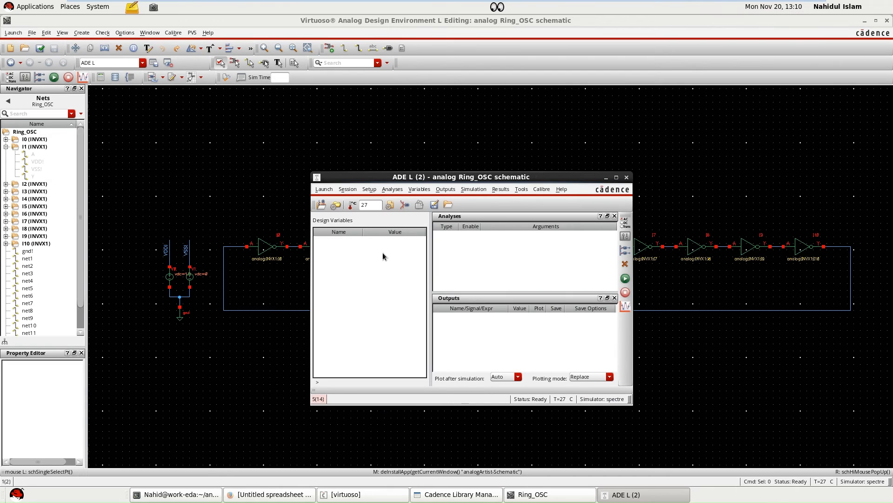
right_click(367, 234)
left_click(378, 260)
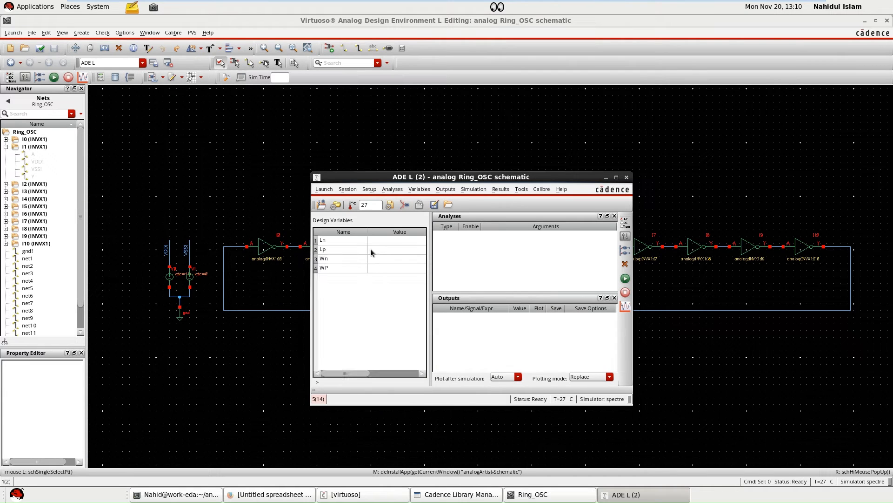
Set the length design variables Ln and Lp to 45n each.
left_click_drag(356, 178, 381, 144)
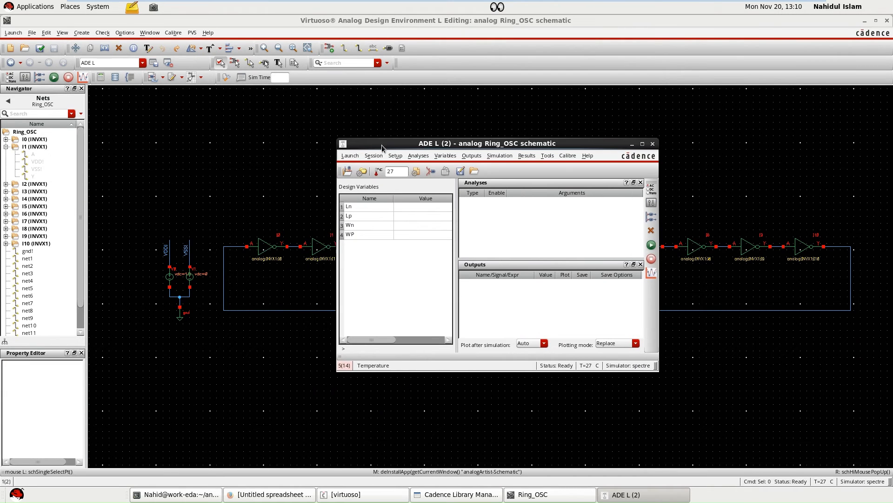
double_click(401, 206)
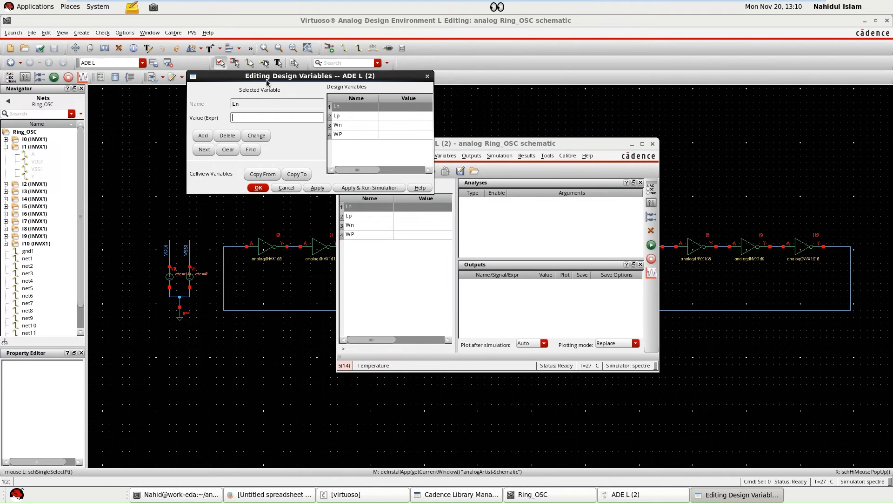
left_click_drag(266, 79, 398, 89)
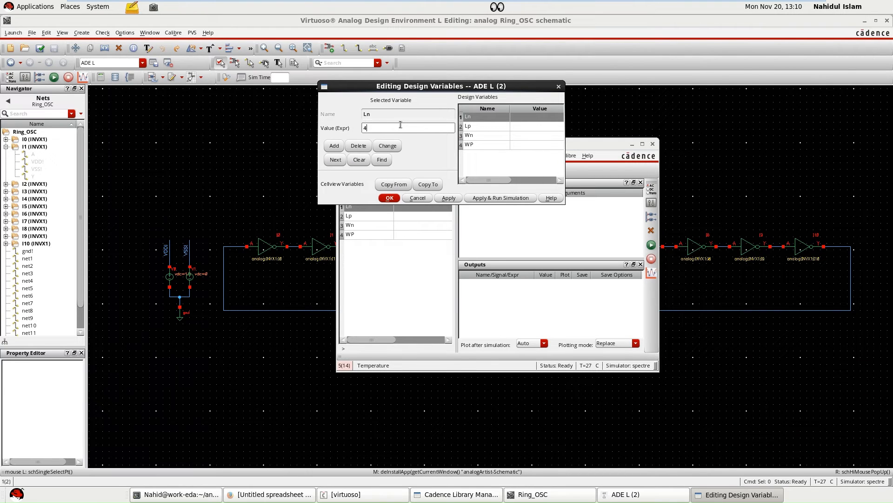
left_click(423, 208)
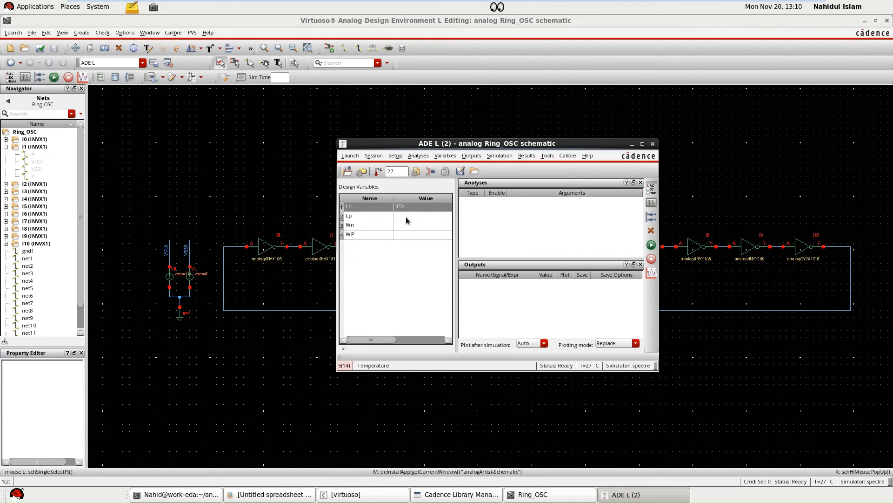
double_click(406, 217)
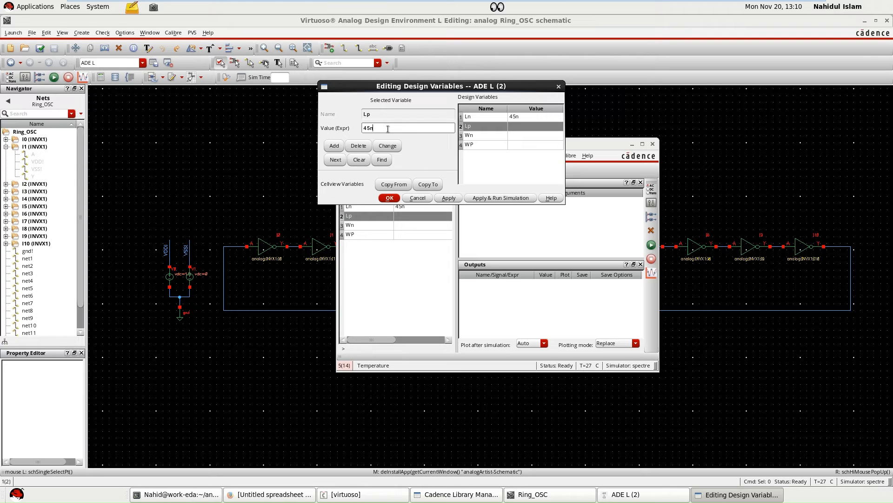
key("Return")
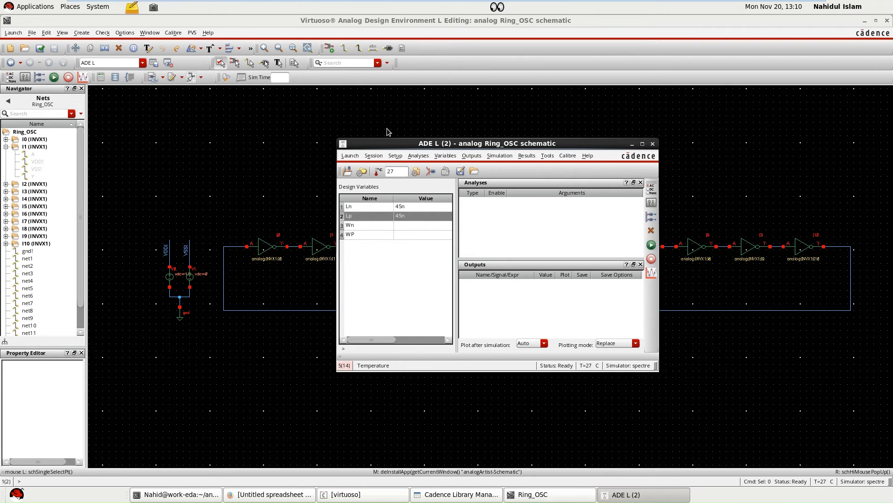
Set the width design variables Wn to 145n and WP to 210n.
left_click(406, 227)
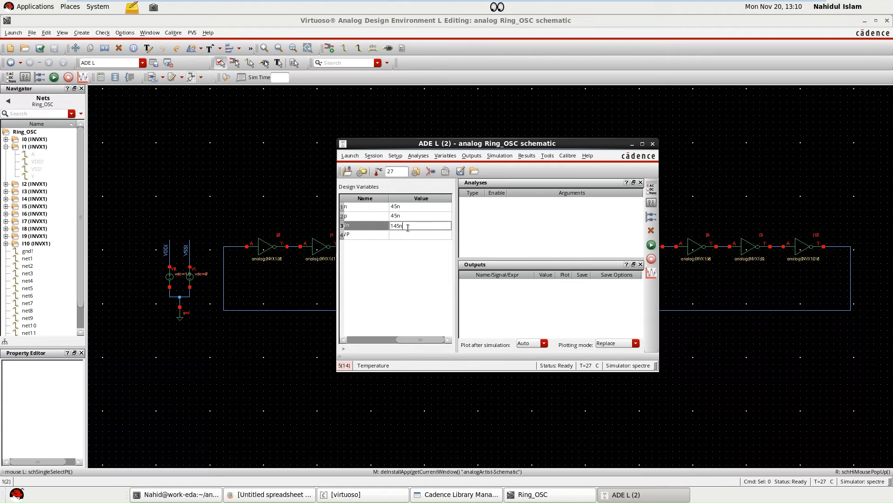
key("Return")
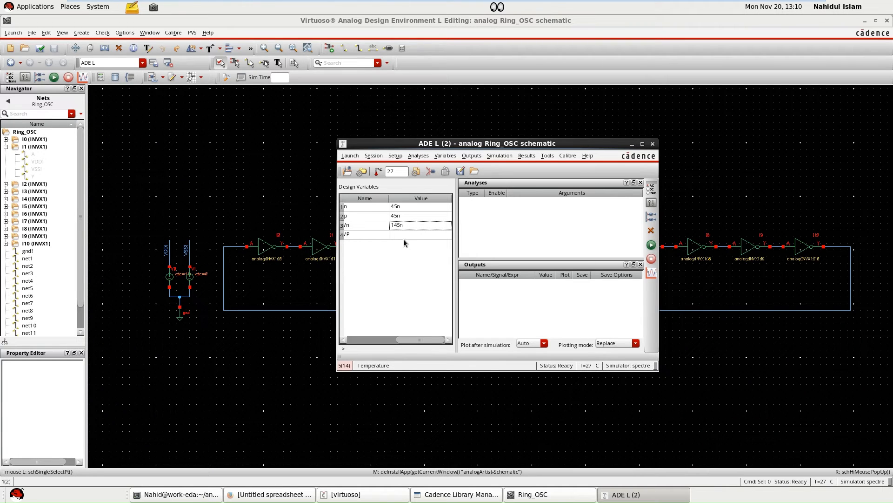
double_click(402, 236)
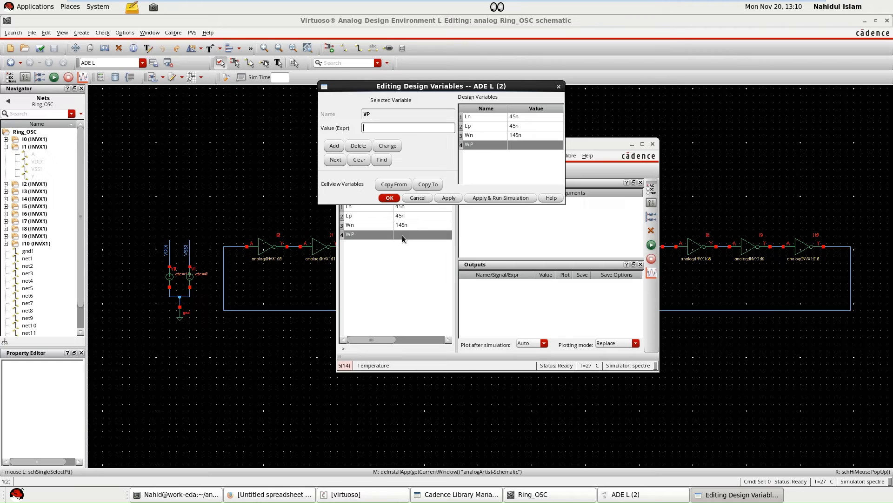
type("2")
type("16")
left_click(396, 198)
Add a transient analysis with a stop time of 1n and moderate accuracy defaults.
right_click(539, 255)
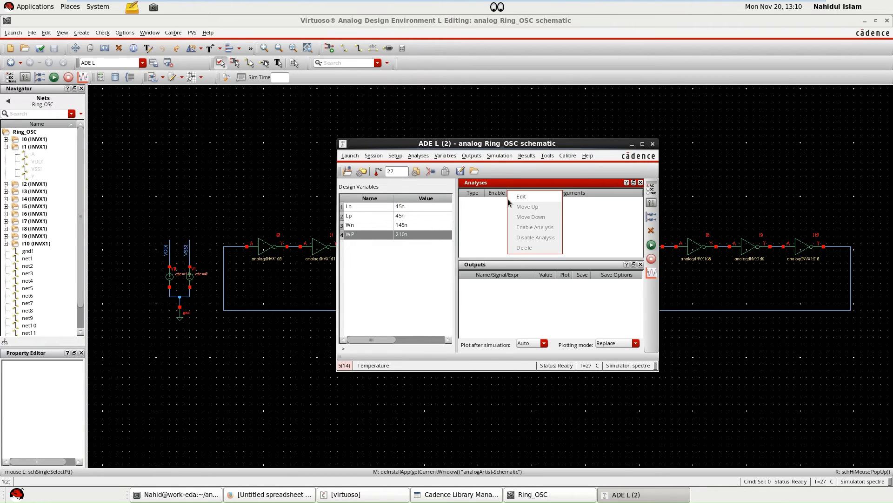
left_click(522, 200)
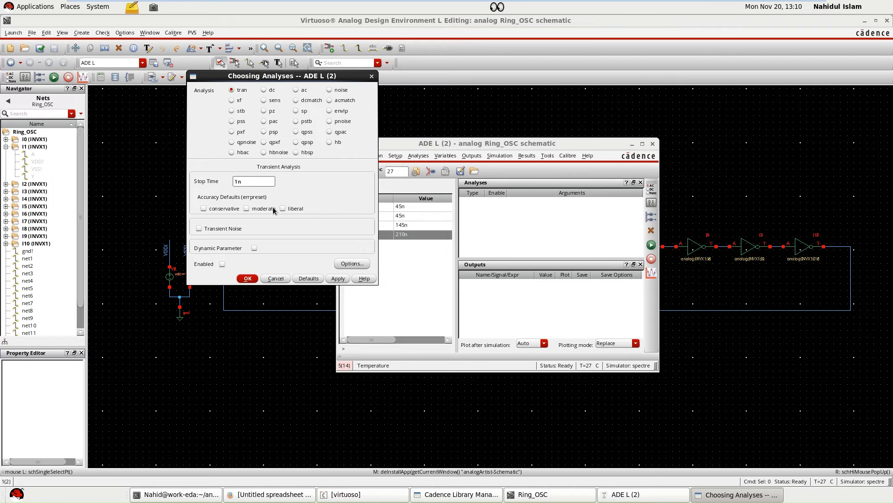
left_click(251, 179)
left_click(336, 280)
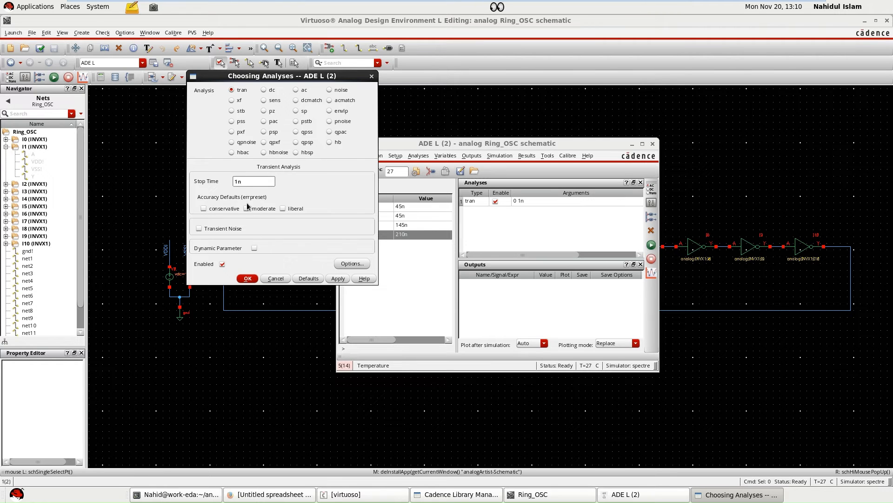
left_click(247, 209)
left_click(247, 278)
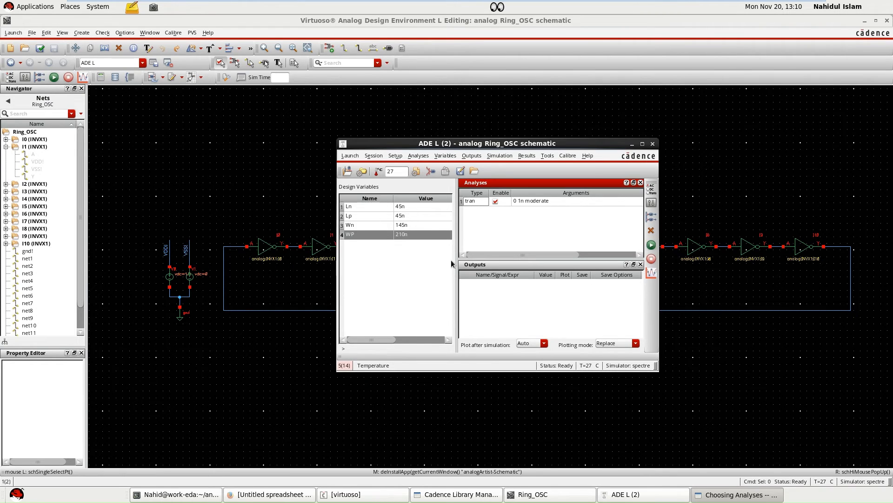
Pick the ring oscillator's feedback net for a node set voltage through the convergence aids.
left_click(474, 156)
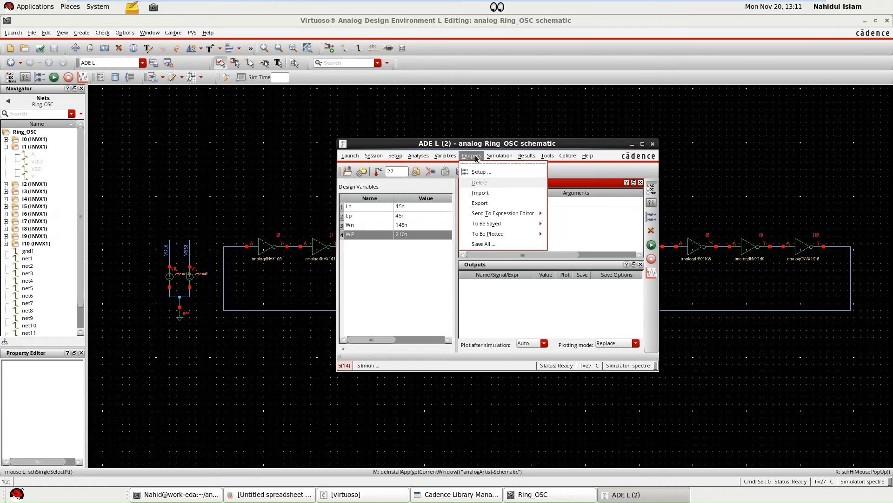
mouse_move(499, 157)
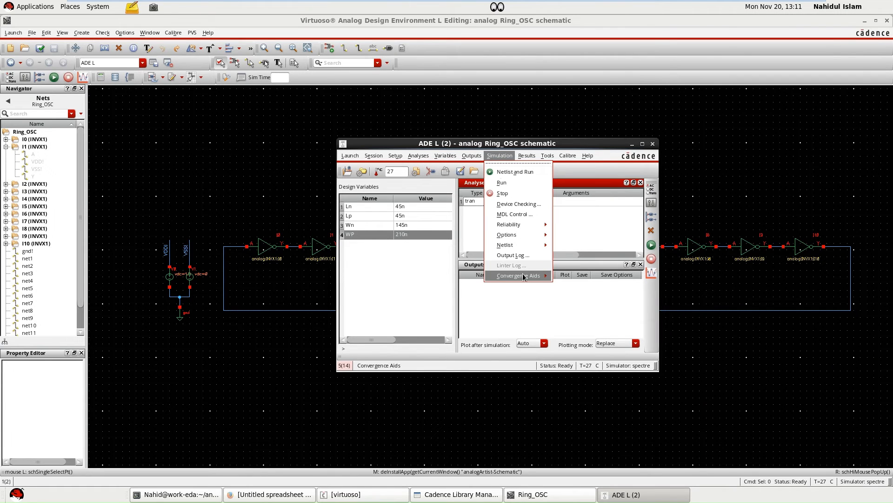
mouse_move(535, 277)
left_click(574, 281)
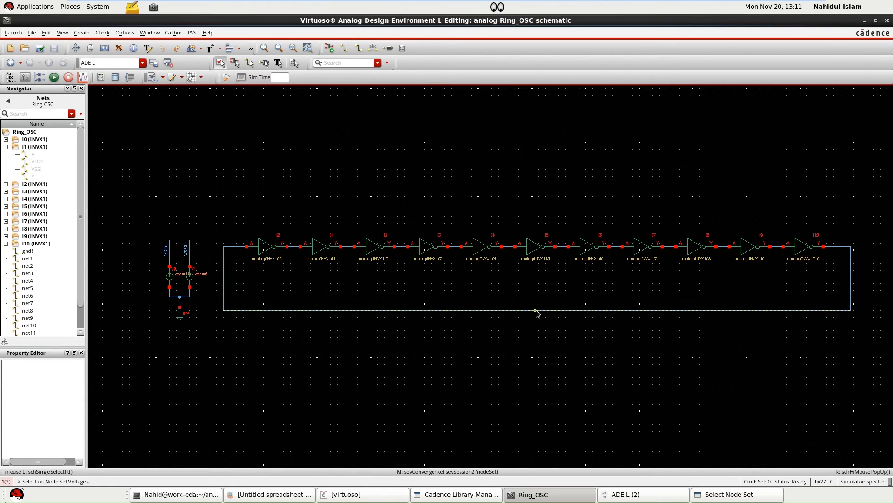
left_click(651, 494)
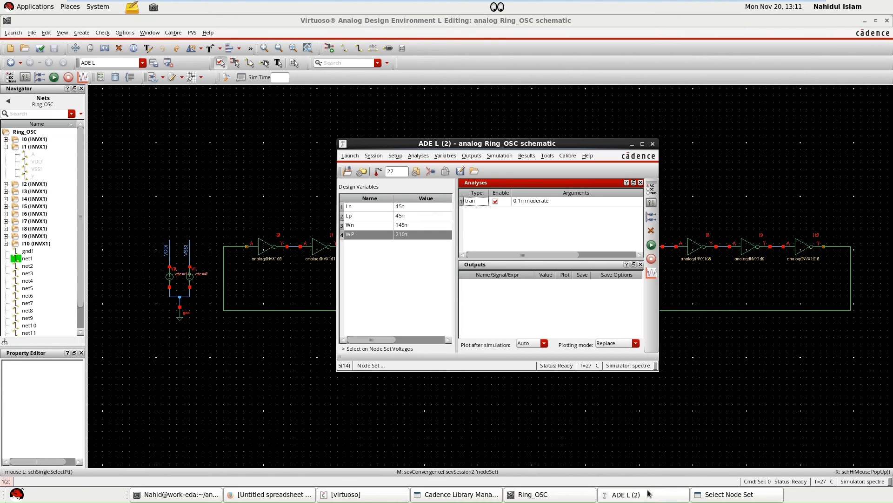
left_click(566, 412)
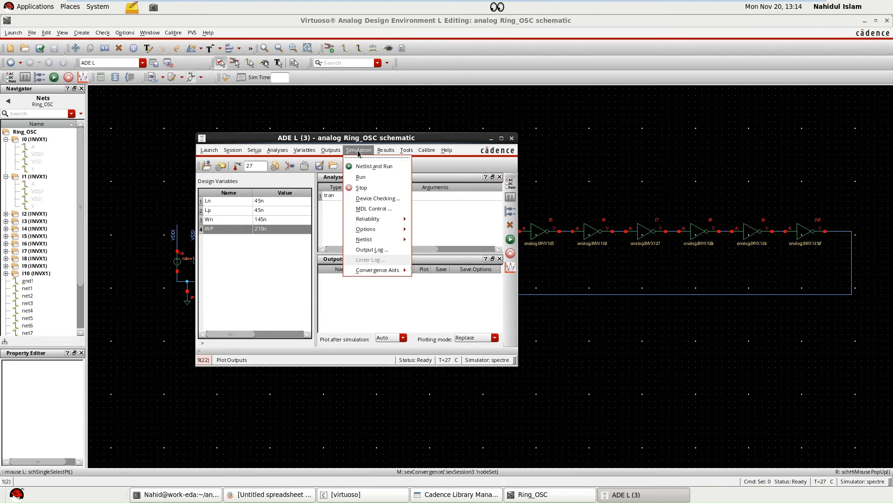
Set an initial condition voltage of 0 on the ring oscillator's feedback net through the convergence aids.
mouse_move(409, 270)
left_click(439, 286)
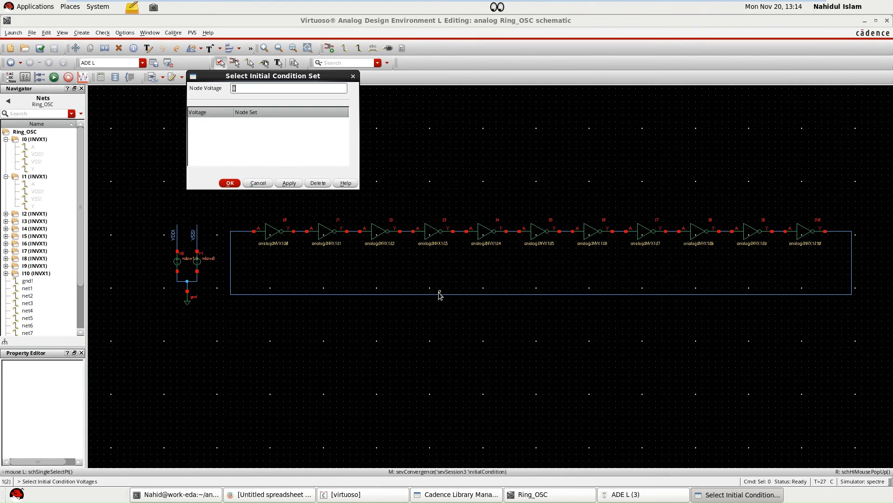
left_click(418, 297)
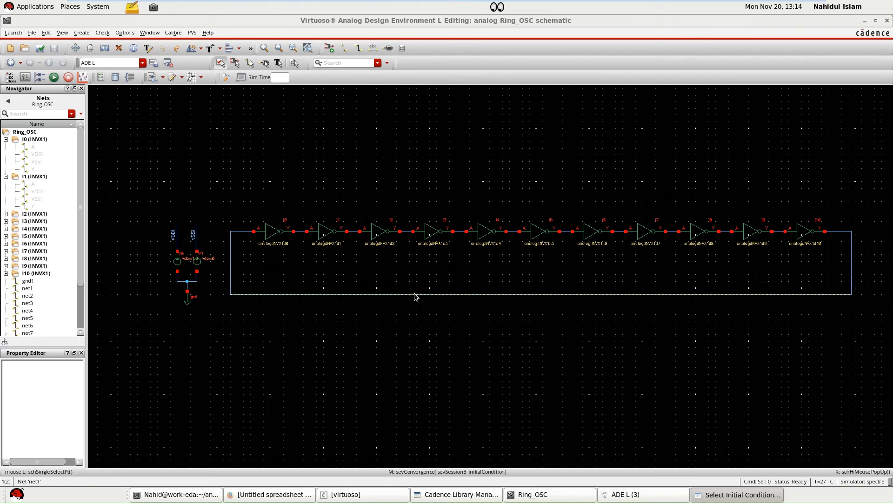
Try to pick the feedback net on the schematic as an output to be plotted.
left_click(667, 496)
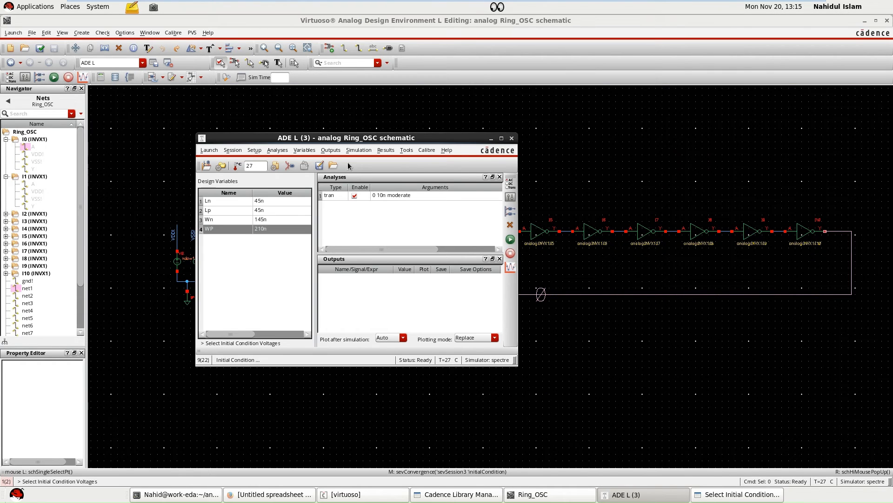
left_click(331, 150)
mouse_move(368, 228)
left_click(433, 235)
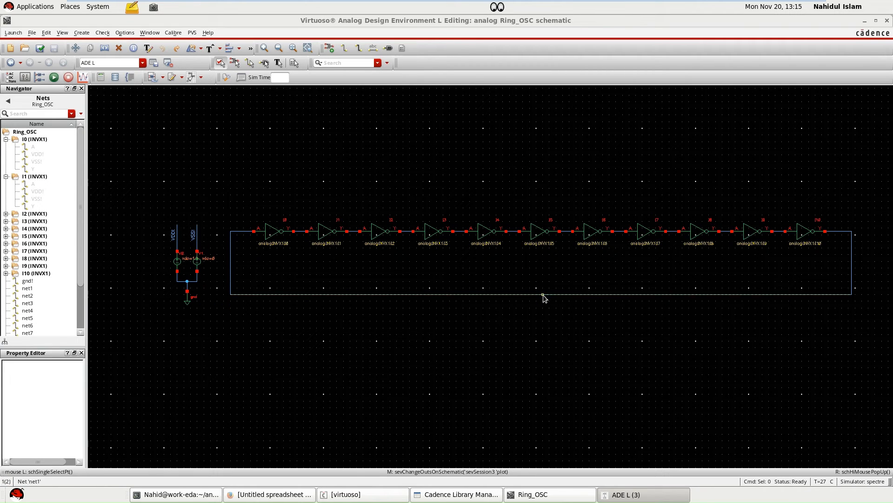
left_click(544, 295)
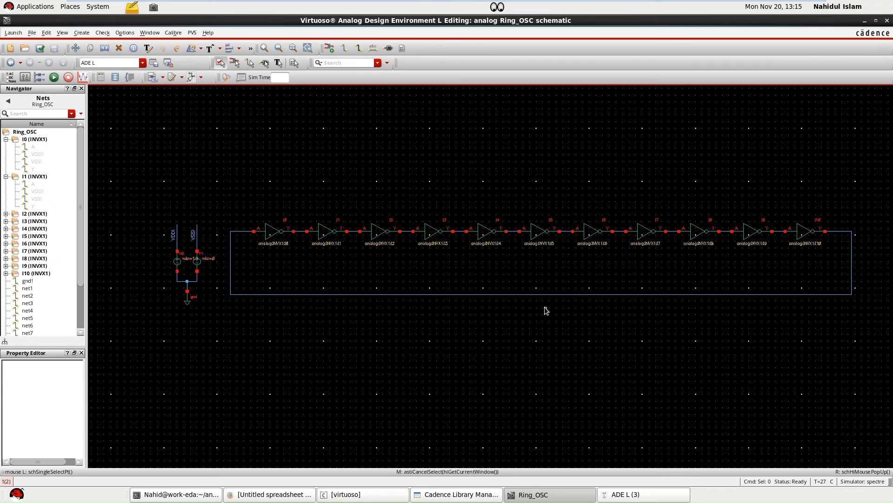
left_click(546, 294)
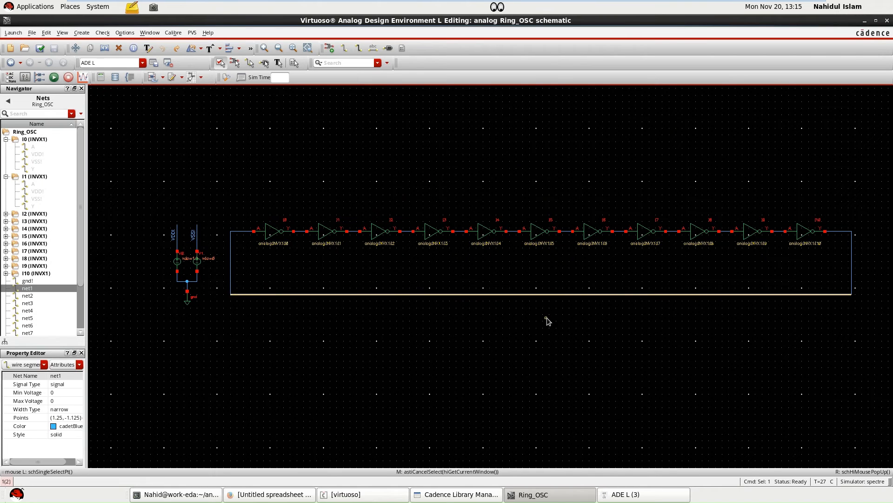
left_click(545, 317)
left_click(547, 295)
Add the feedback net net1 to the ADE L outputs to be plotted by selecting it on the design.
left_click(611, 496)
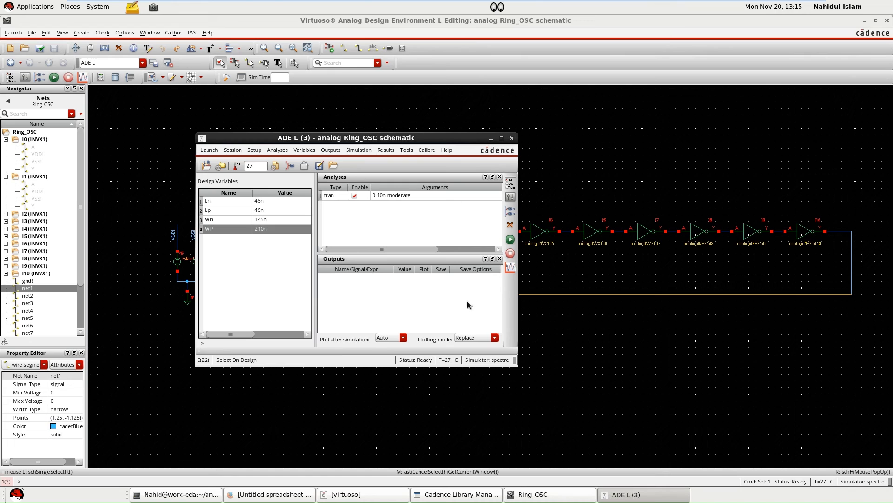
left_click(331, 149)
mouse_move(368, 228)
left_click(416, 235)
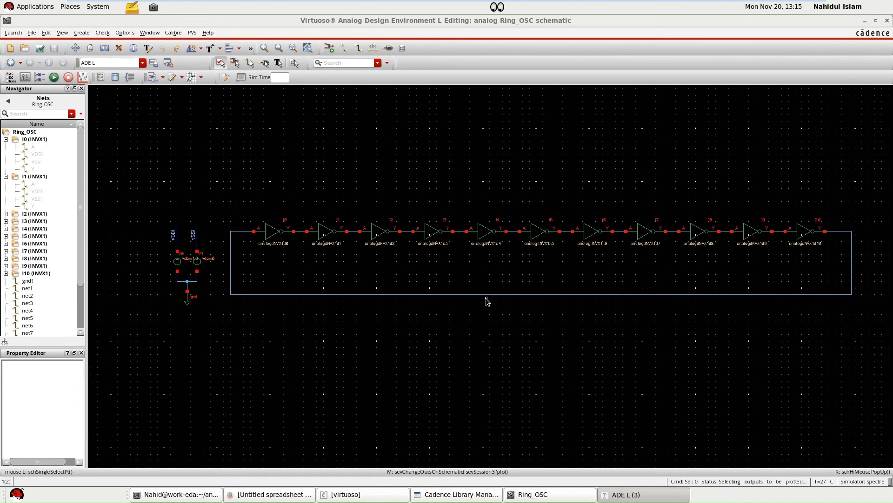
left_click(483, 294)
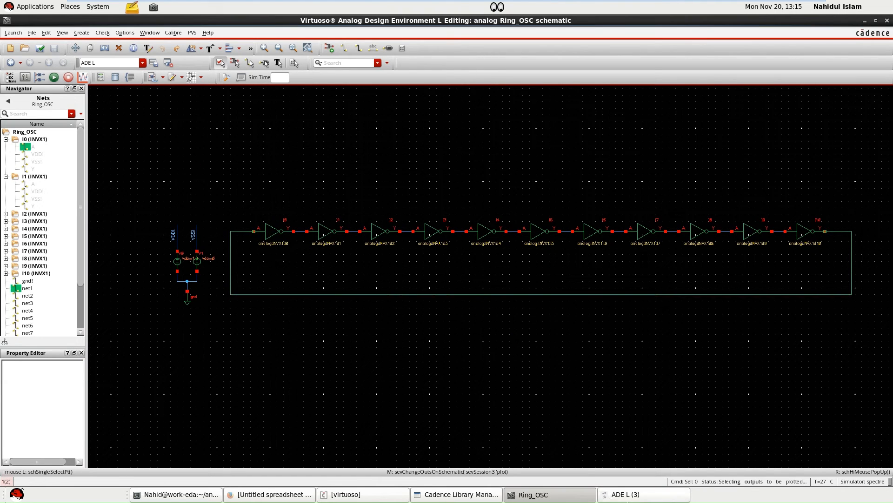
left_click(628, 494)
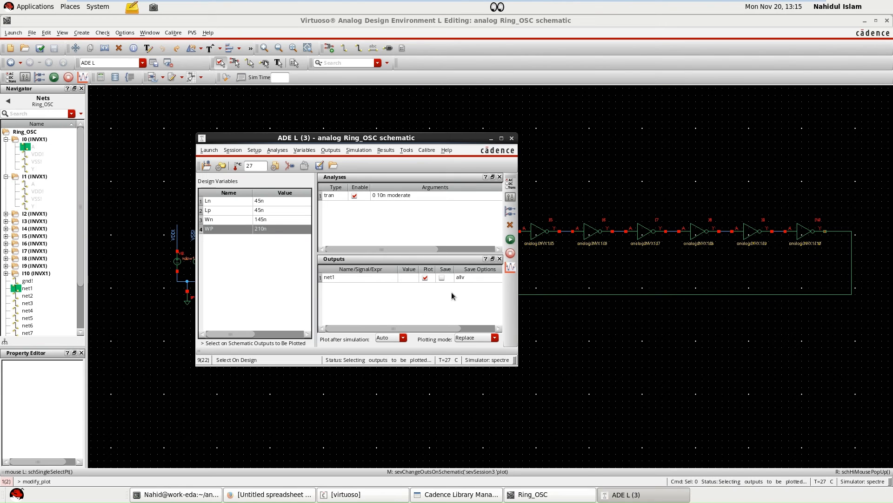
Netlist and run the 10n transient simulation to plot the net1 waveform.
left_click(511, 239)
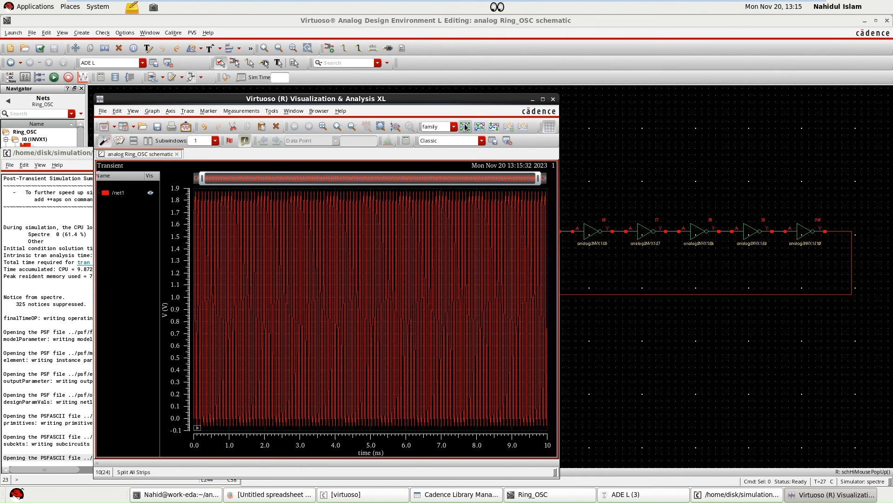
left_click_drag(420, 99, 506, 99)
left_click(149, 144)
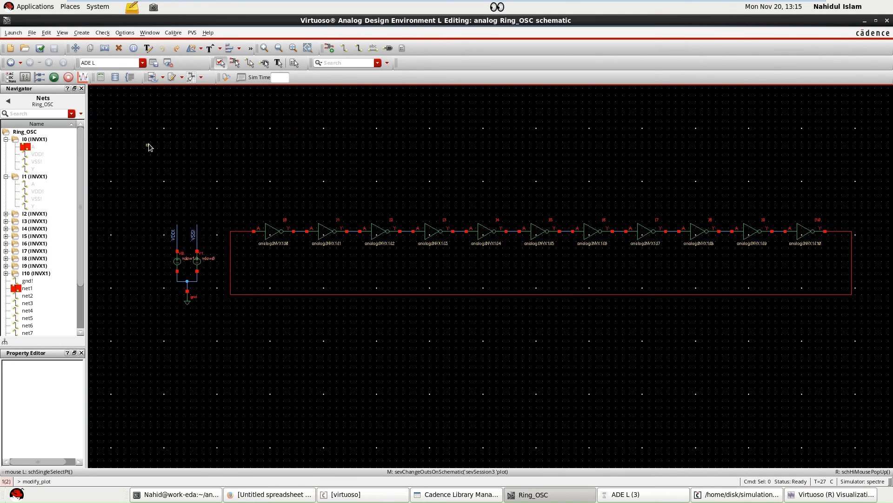
Shorten the transient analysis stop time to 1n and rerun the simulation to plot net1.
left_click(643, 494)
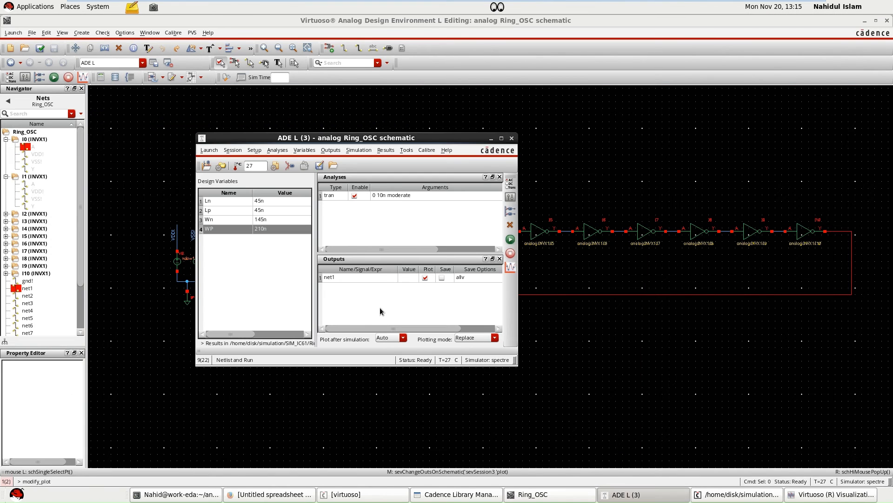
double_click(390, 195)
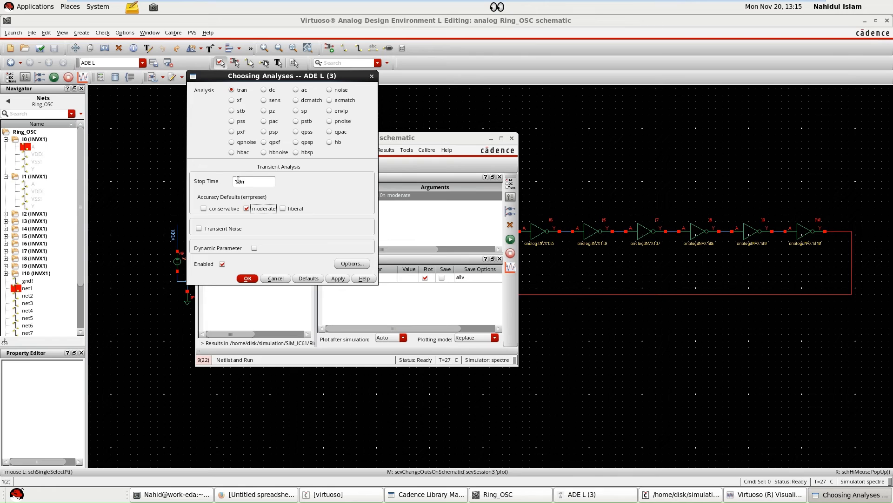
left_click(242, 182)
key("BackSpace")
left_click(253, 279)
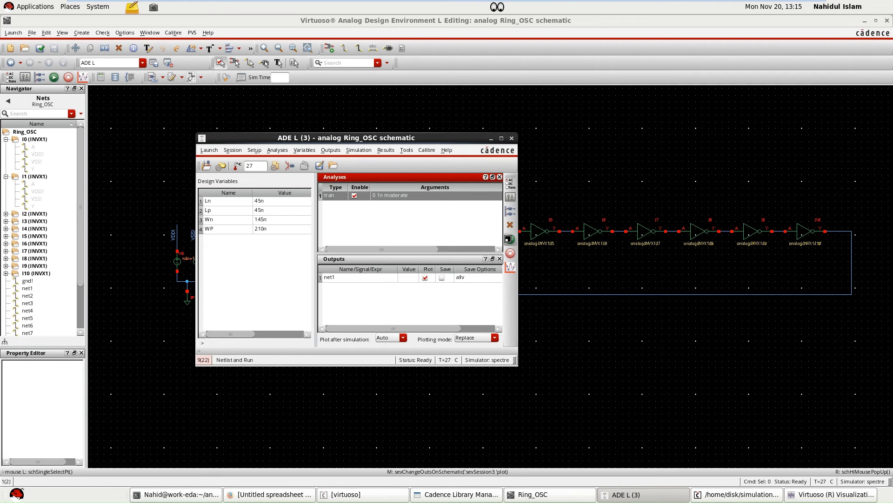
left_click(510, 239)
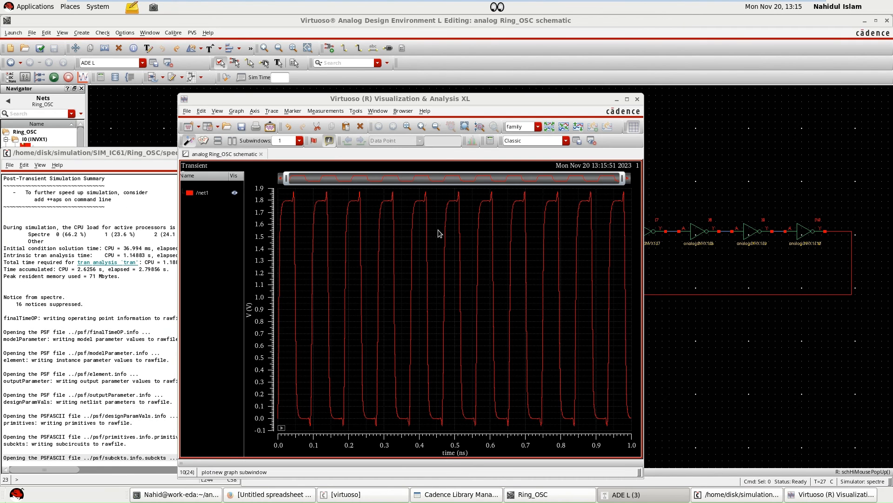
left_click_drag(320, 99, 317, 100)
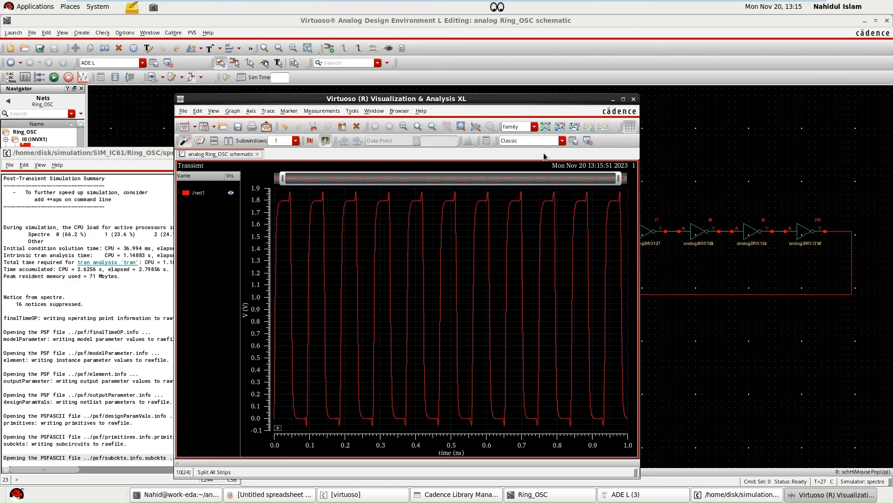
Open the waveform calculator, clear the old expression from its buffer and close the previous freq function form.
left_click(487, 140)
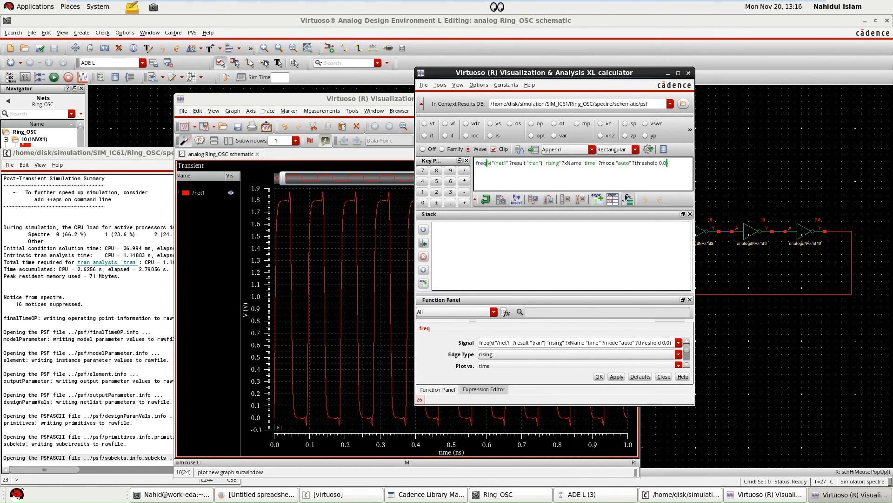
left_click(581, 200)
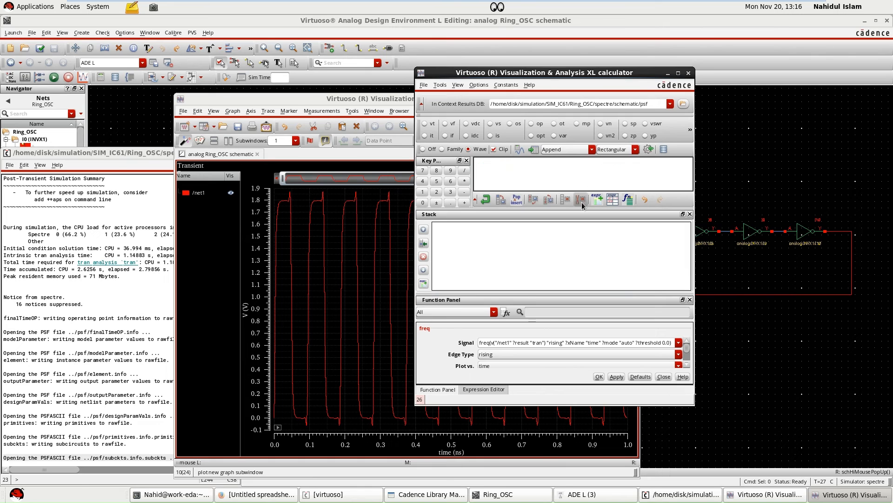
left_click(663, 376)
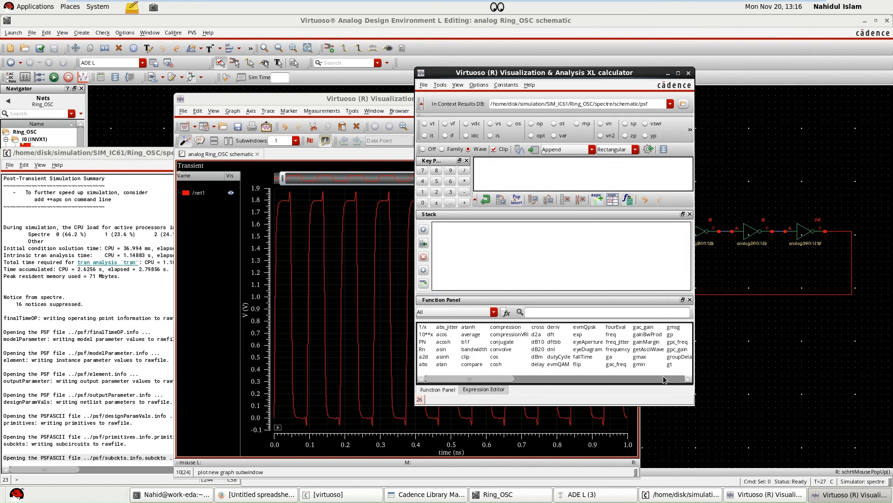
Search the calculator functions for "fr" and open the freq function.
left_click(555, 311)
type("frq")
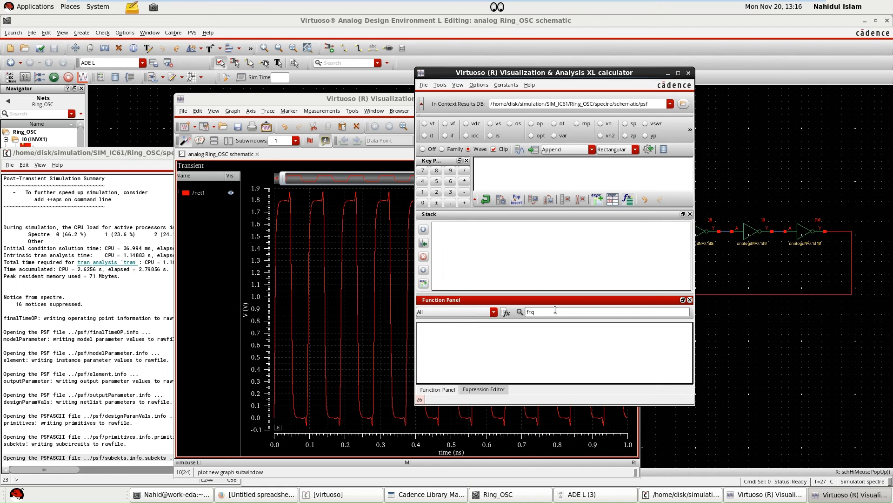
key("BackSpace")
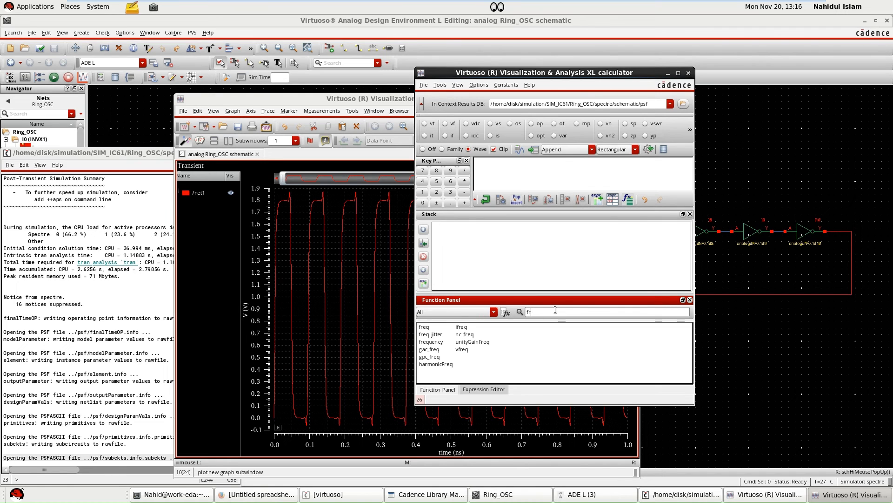
double_click(425, 327)
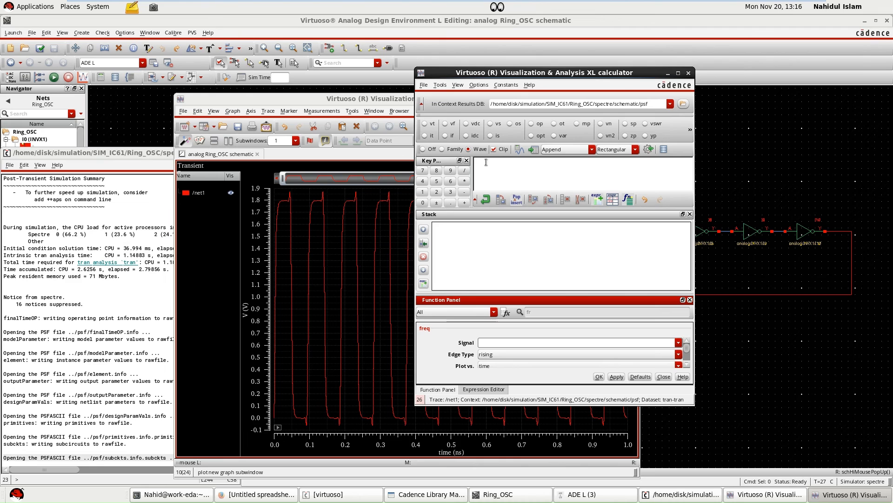
Use the plotted net1 transient waveform as the freq function's signal and apply the rising-edge expression to the buffer.
left_click(376, 285)
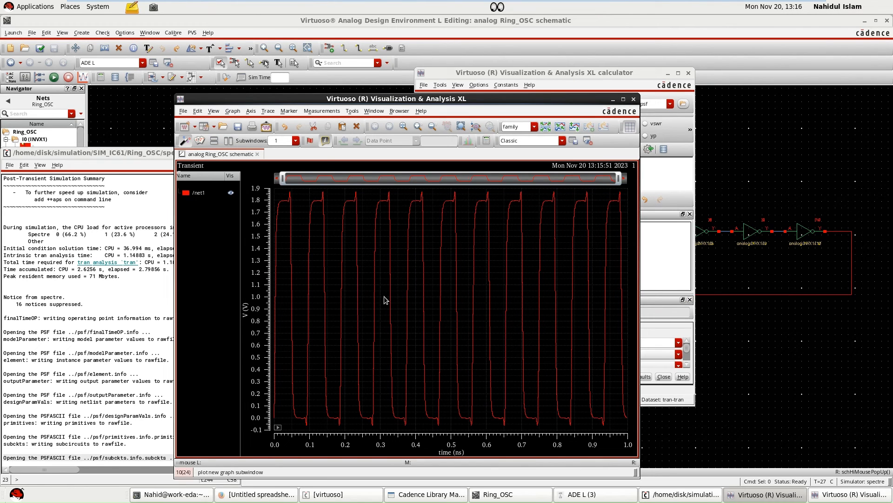
left_click(654, 279)
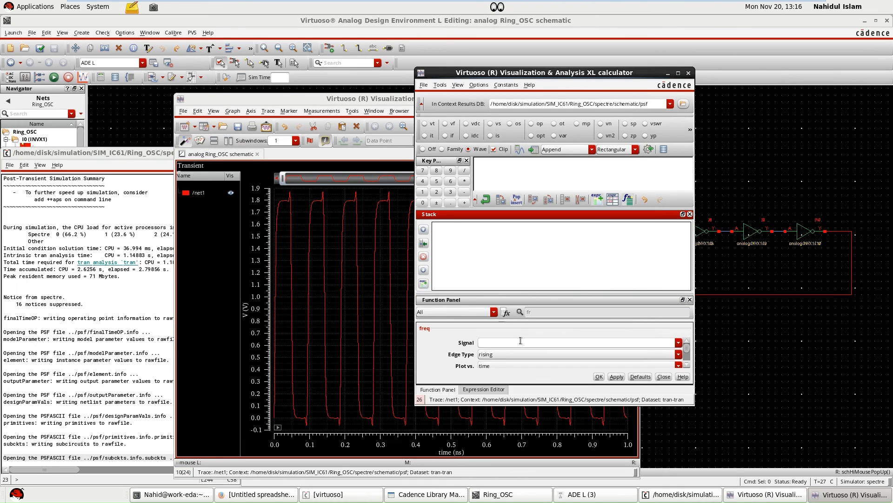
left_click(408, 312)
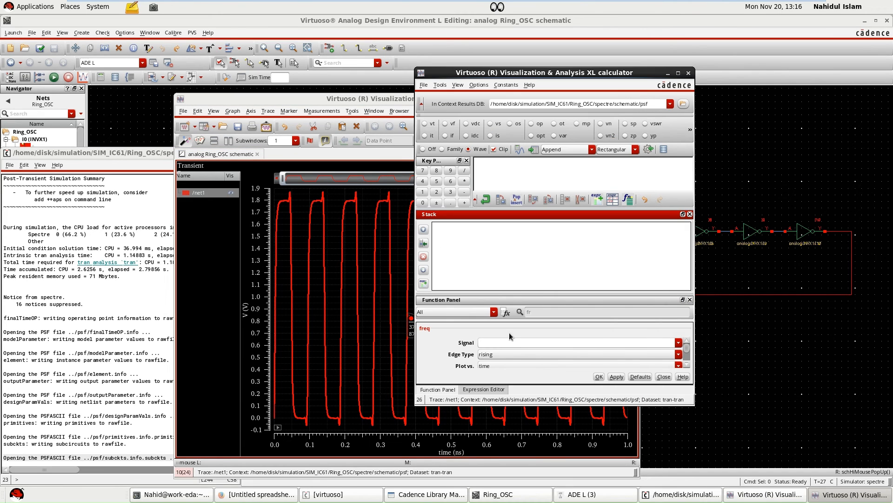
left_click(492, 345)
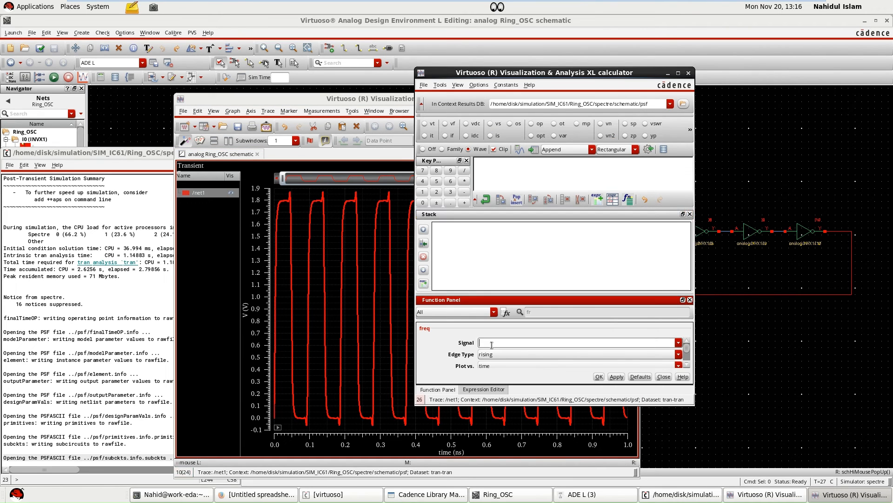
left_click(423, 149)
left_click(399, 224)
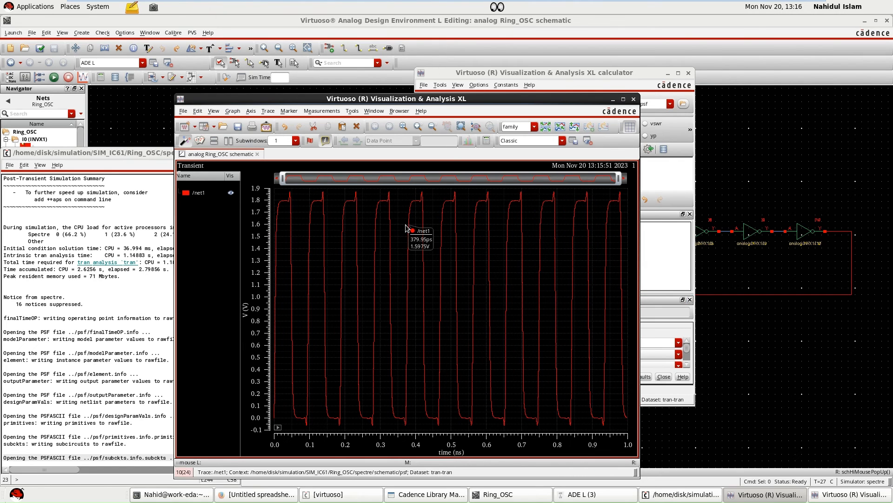
left_click(409, 246)
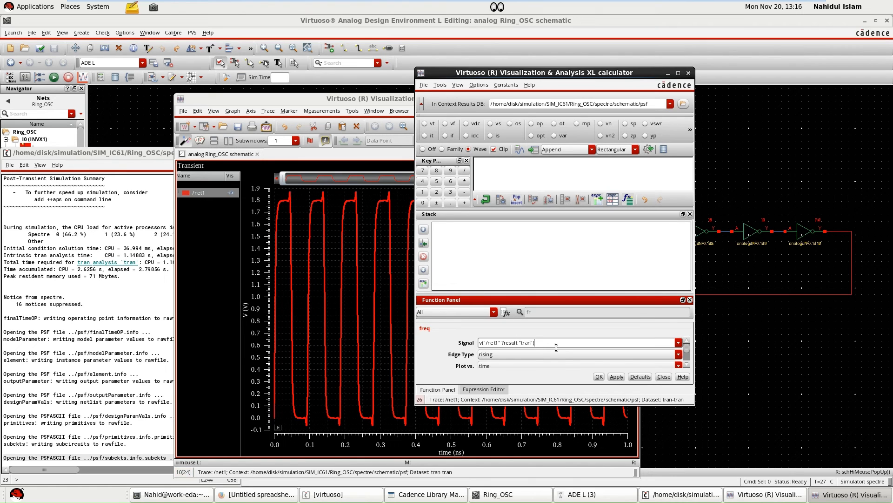
scroll(540, 363, "down", 2)
scroll(532, 359, "up", 2)
left_click(617, 376)
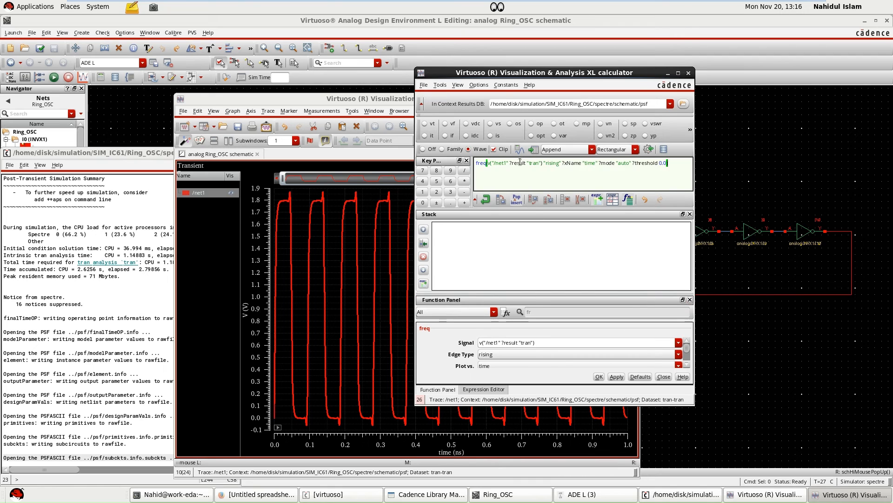
Evaluate the buffered freq expression into a table and compare the results with the calculated Fosc in the spreadsheet.
left_click(534, 148)
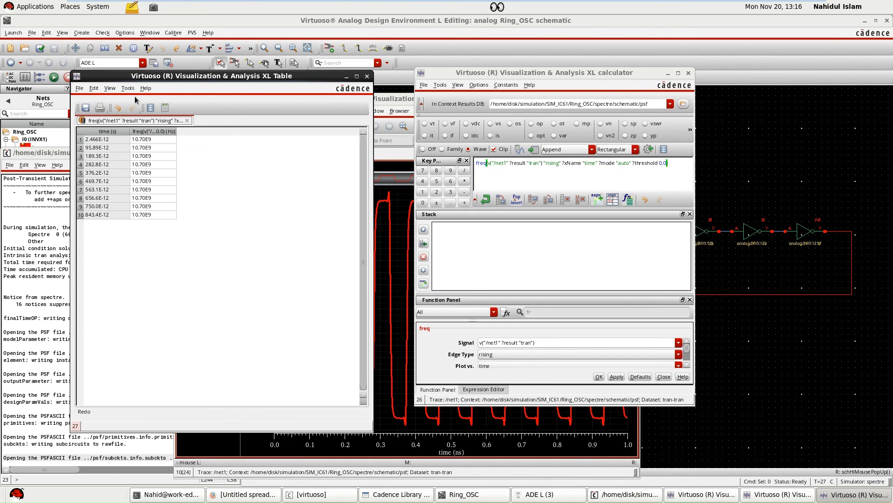
left_click_drag(212, 75, 475, 95)
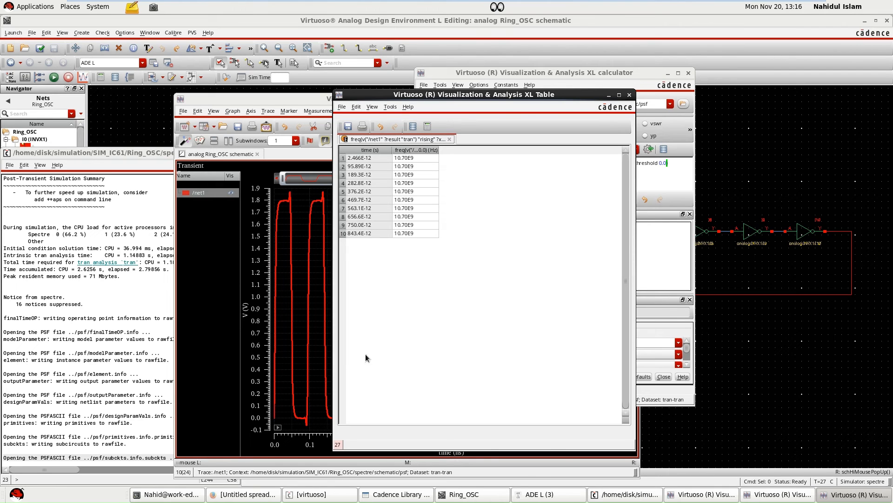
left_click(245, 495)
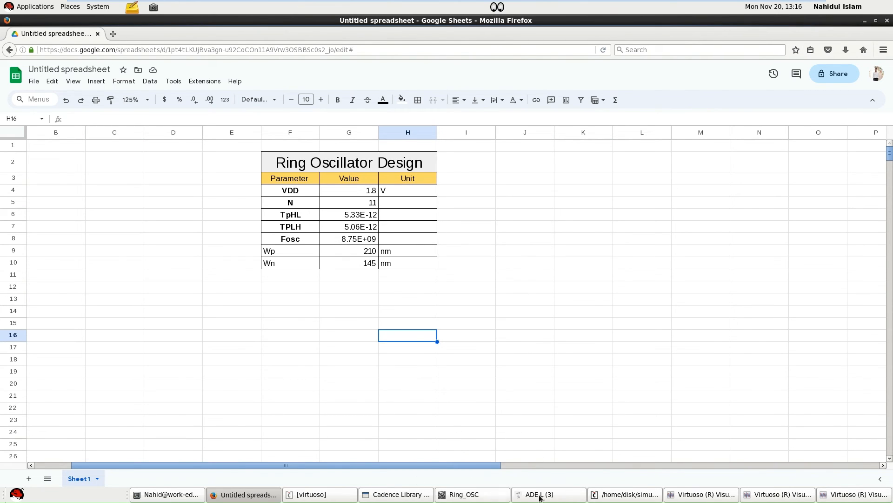
left_click(352, 240)
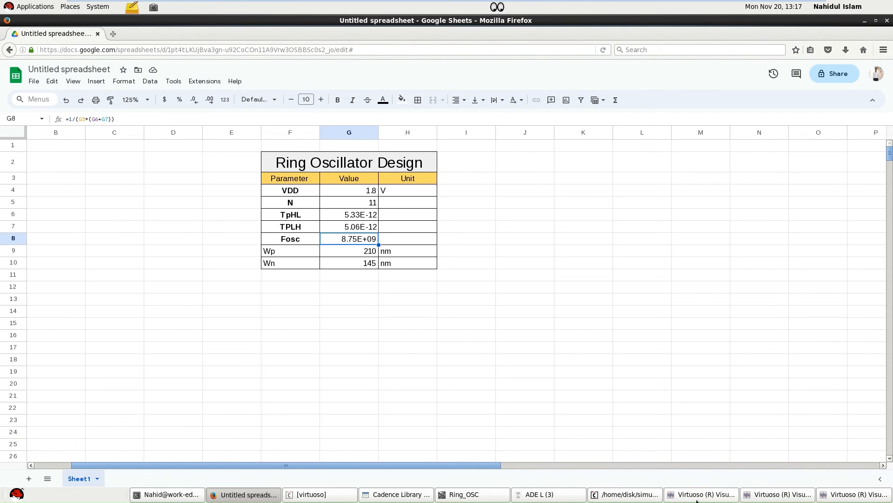
Bring the frequency results table up in front of the spreadsheet for comparison with Fosc.
left_click(607, 494)
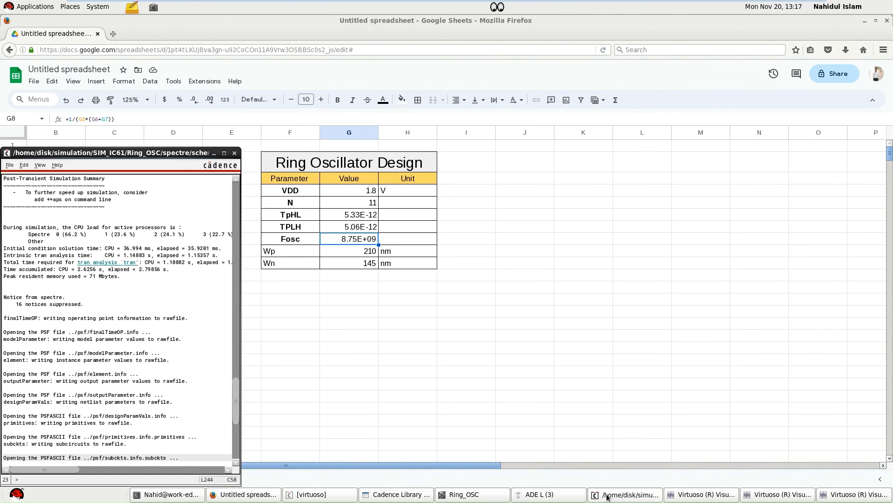
left_click(607, 494)
left_click(849, 497)
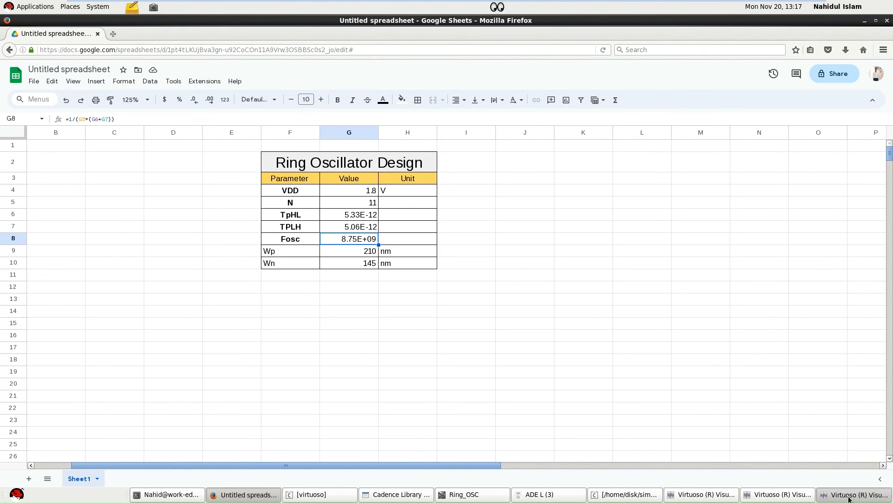
left_click(845, 496)
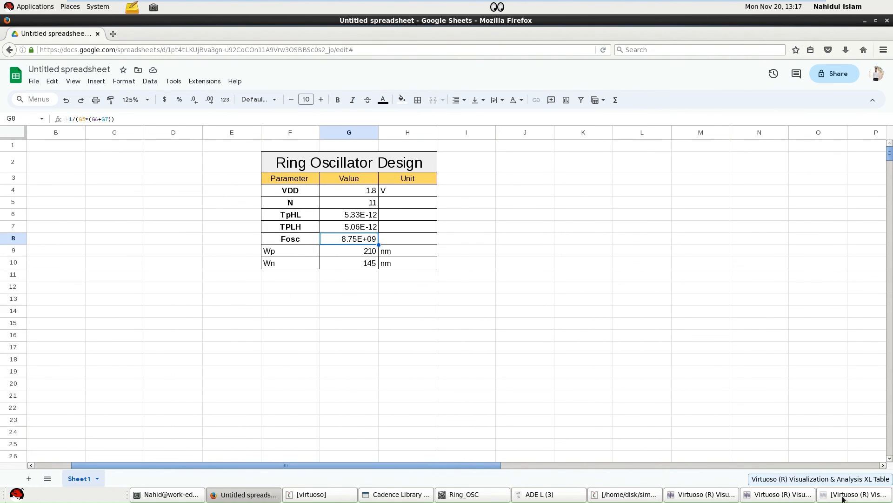
left_click(769, 497)
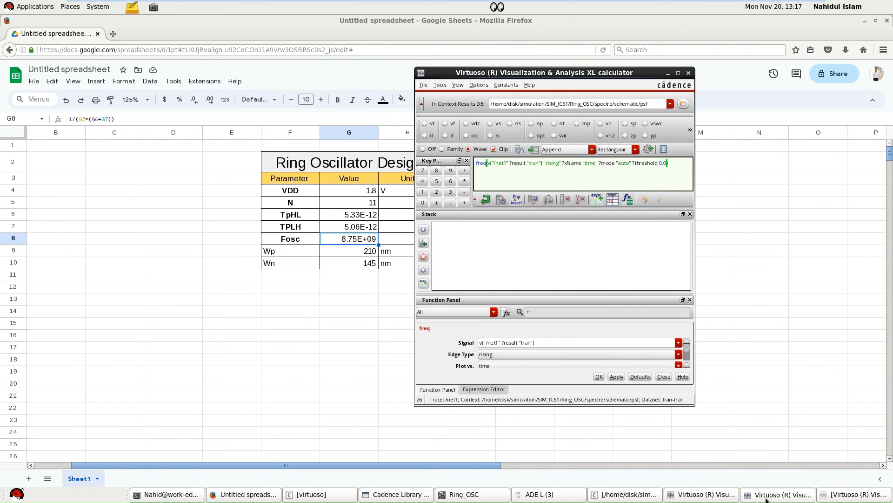
left_click(768, 496)
left_click(832, 496)
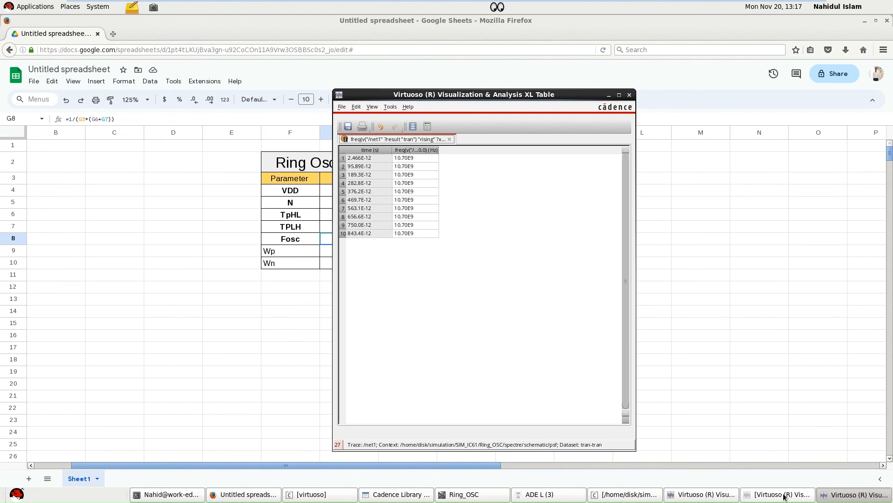
Return to the Ring_OSC schematic, view the inverter chain and bring up its ADE L window beside the supply sources.
left_click(484, 492)
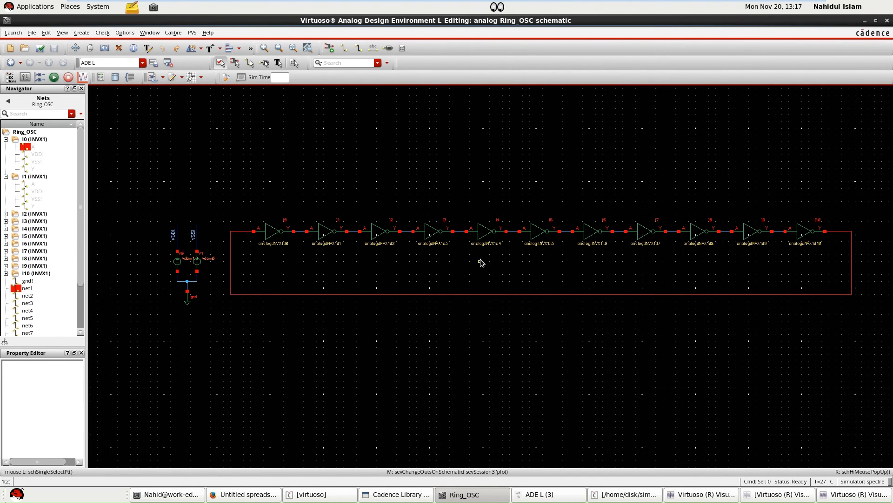
scroll(480, 261, "down", 2, "ctrl")
scroll(661, 254, "up", 2, "ctrl")
scroll(568, 266, "down", 2, "ctrl")
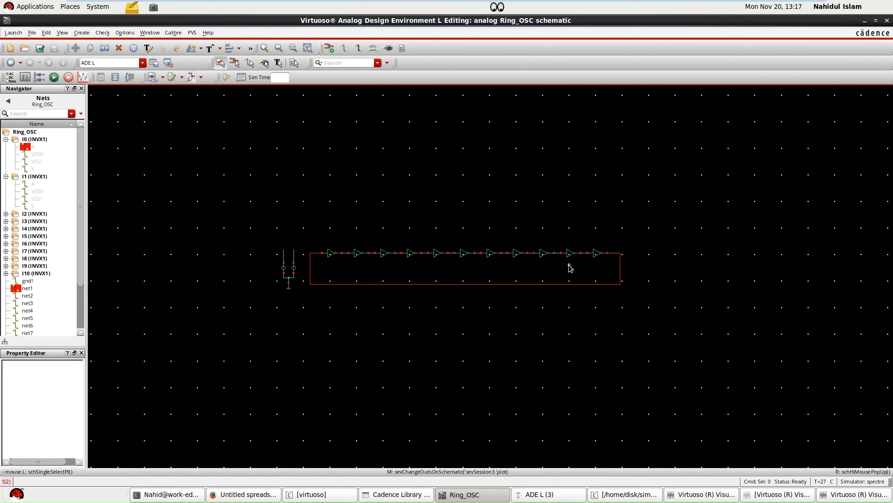
left_click(572, 496)
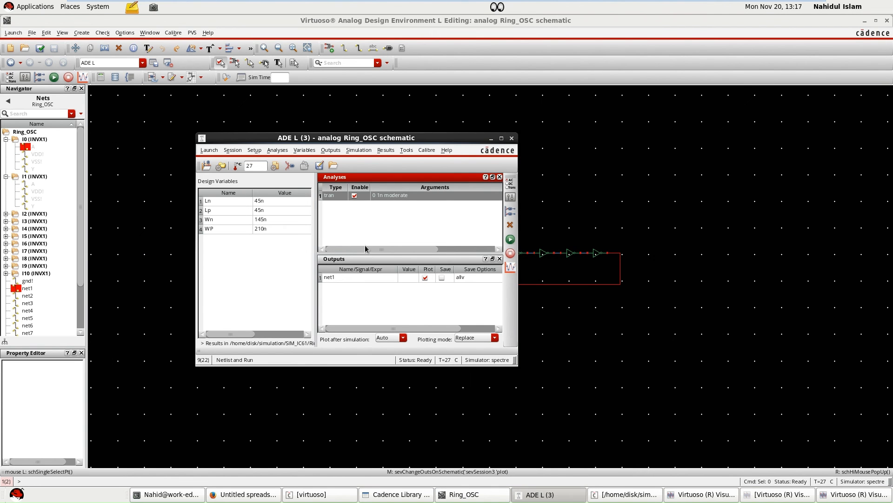
left_click_drag(300, 138, 536, 138)
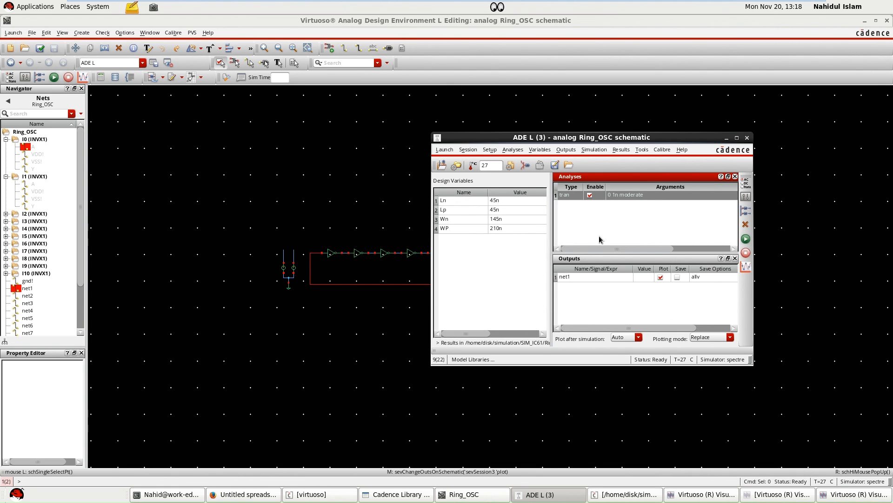
left_click_drag(517, 143, 494, 142)
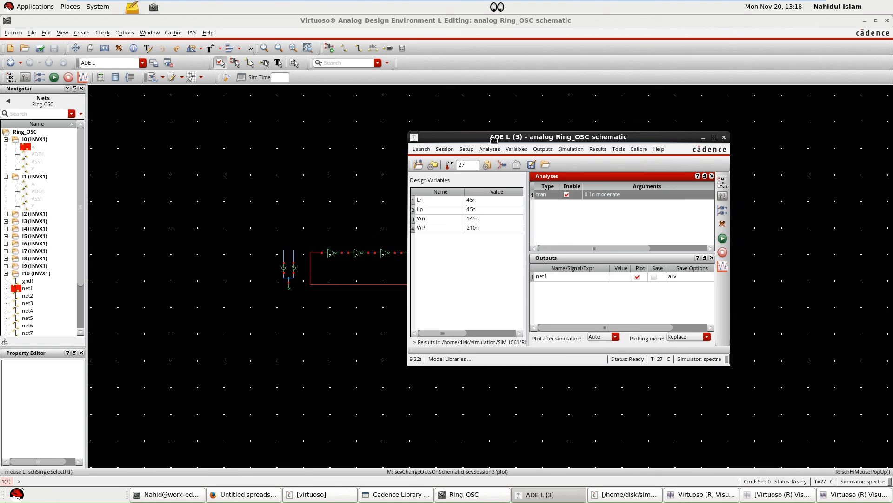
Set the WP design variable to 500n and rerun the transient simulation to plot net1.
double_click(473, 229)
key("Return")
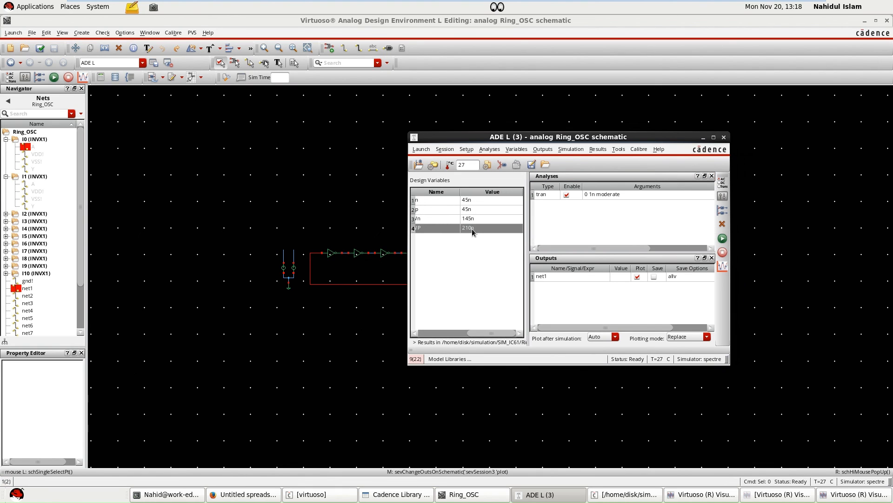
left_click(473, 228)
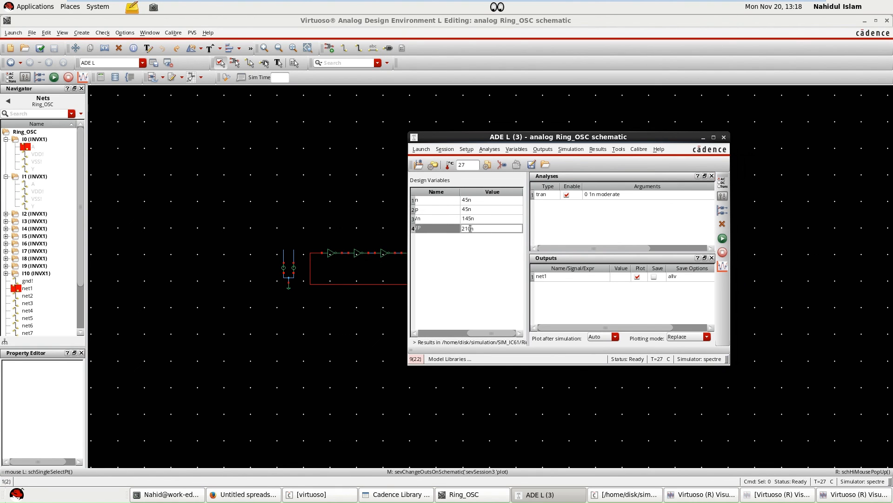
left_click_drag(470, 228, 467, 228)
type("500")
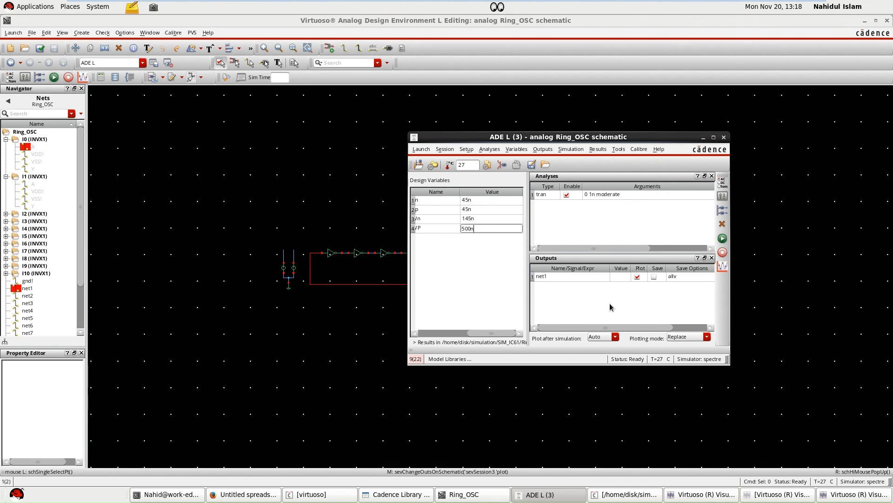
left_click(634, 305)
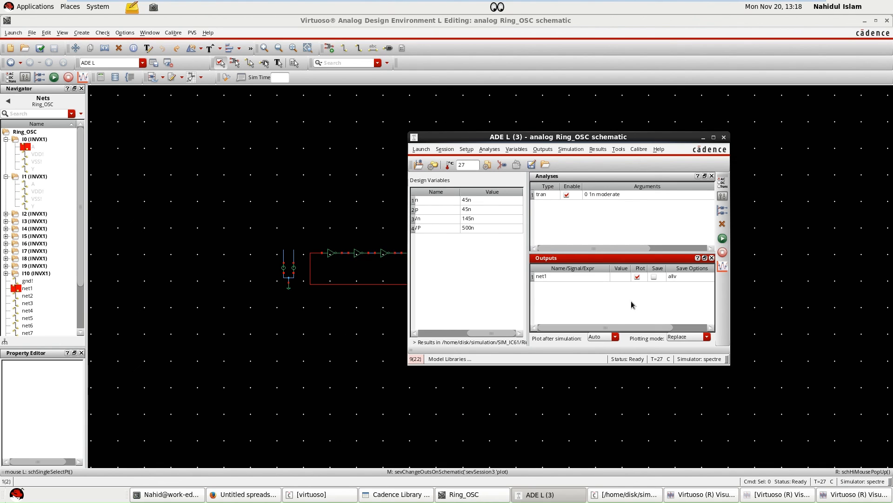
left_click(722, 238)
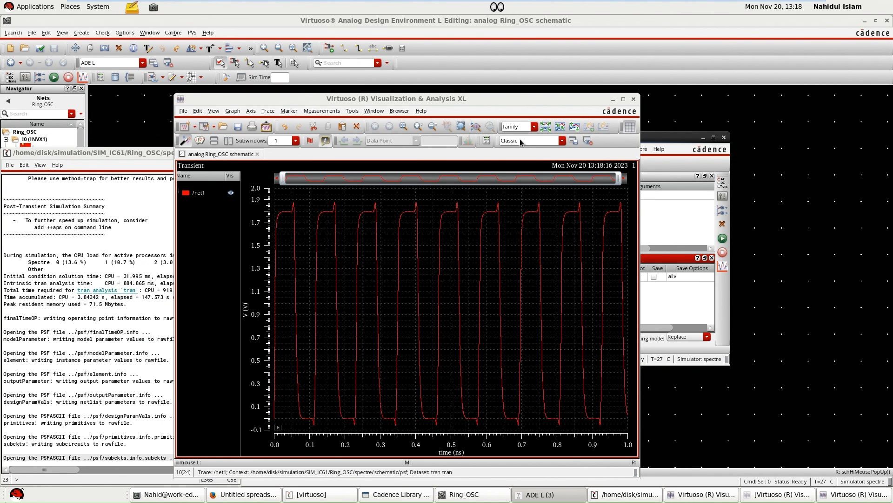
Open the calculator from the new net1 plot, clear its buffer and close the existing freq form.
left_click(486, 140)
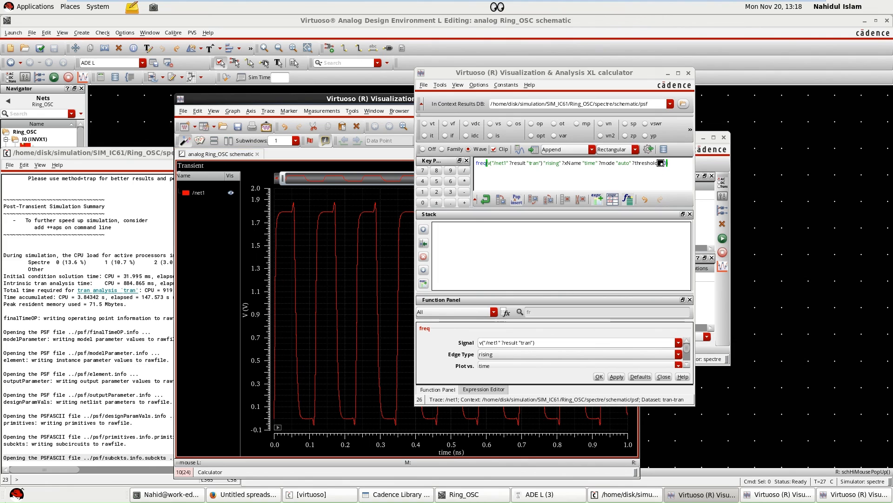
triple_click(476, 162)
key("BackSpace")
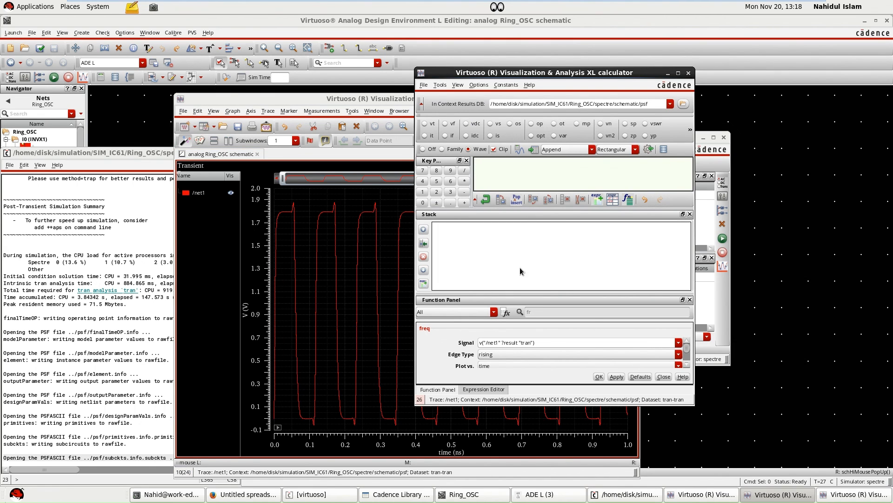
left_click(659, 375)
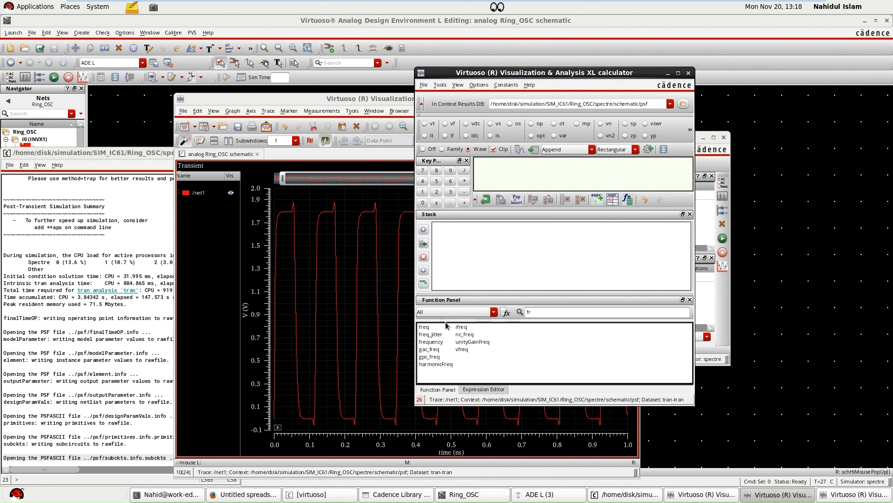
Apply the freq function to the new net1 waveform with rising edges and evaluate it into the results table.
left_click(427, 328)
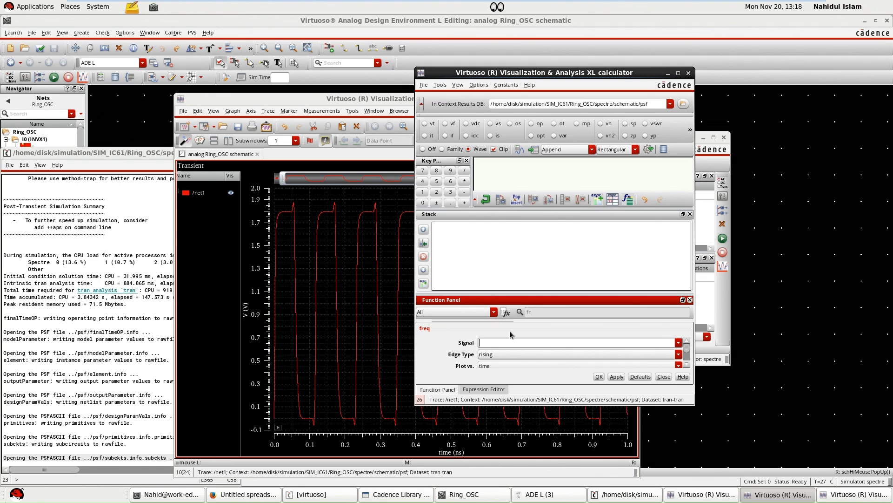
left_click(376, 304)
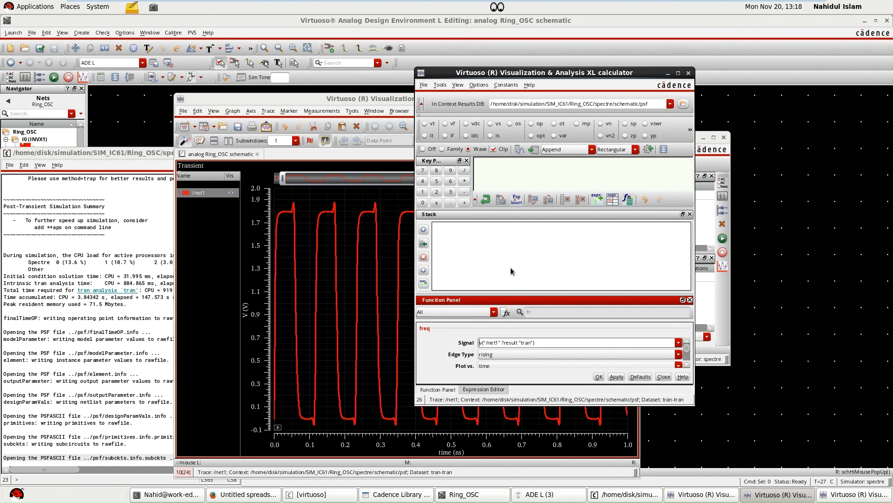
left_click(617, 377)
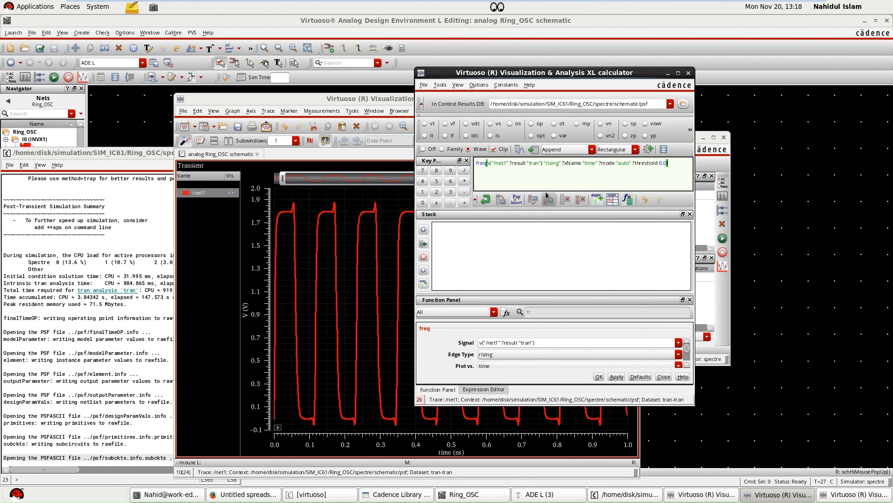
left_click(533, 149)
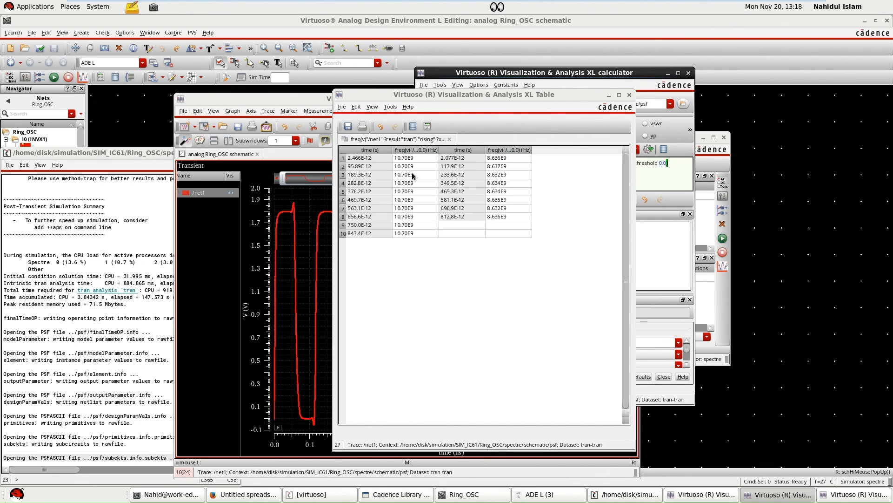
Select the new run's frequency column and compare it with Fosc in the spreadsheet.
left_click(498, 164)
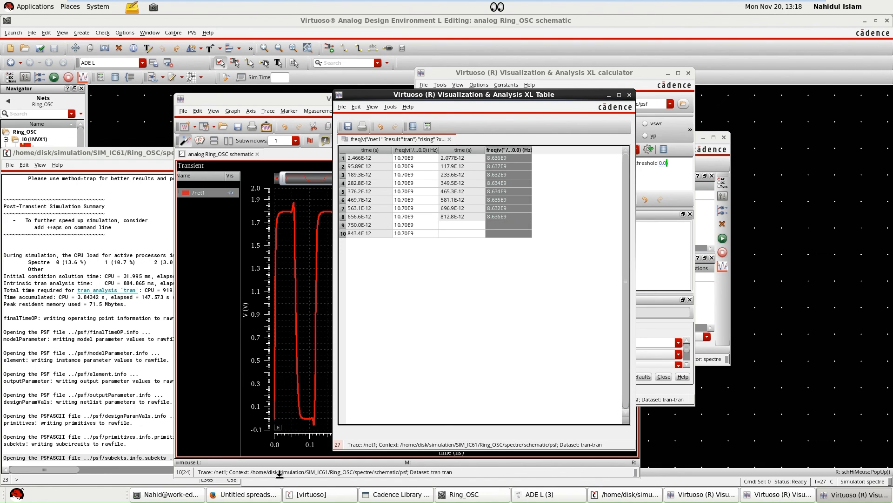
left_click(250, 496)
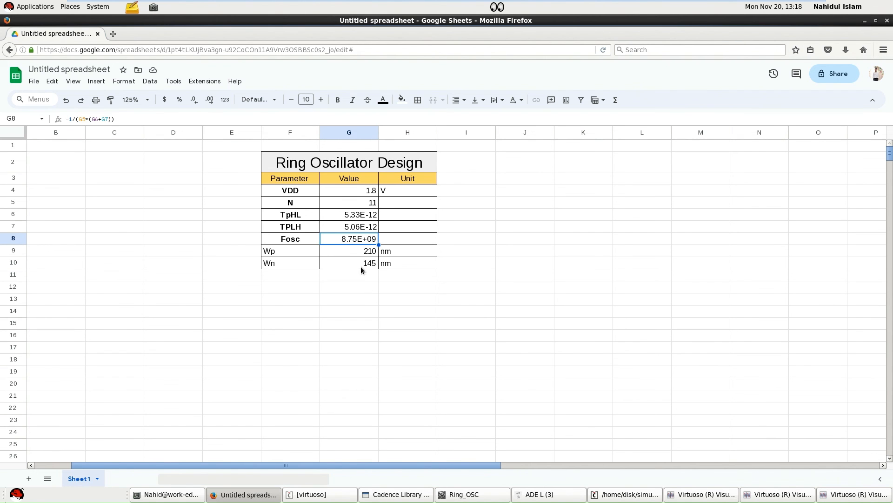
left_click(244, 494)
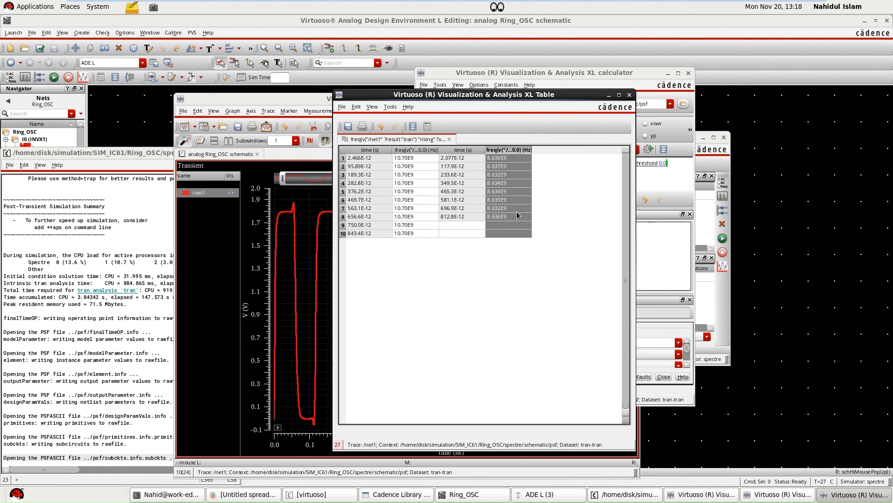
Close the results table, calculator, waveform plot and simulation log, leaving the ADE L window over the schematic.
left_click(629, 95)
left_click(687, 74)
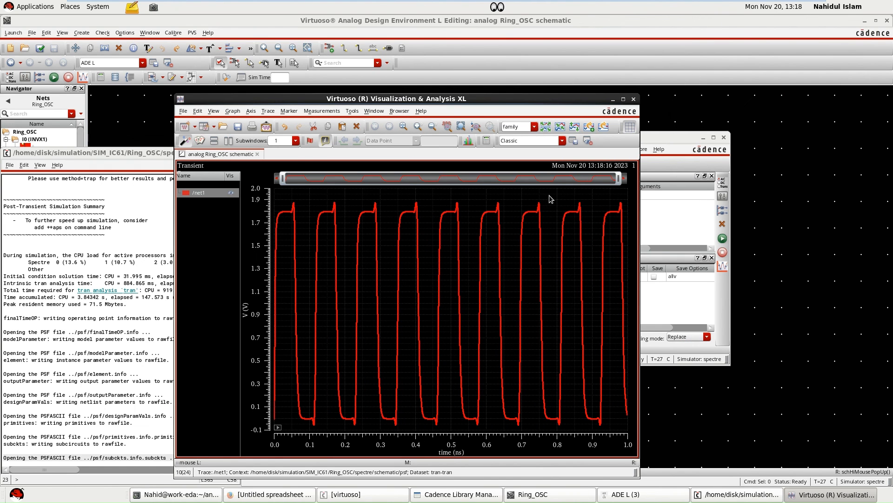
left_click(633, 99)
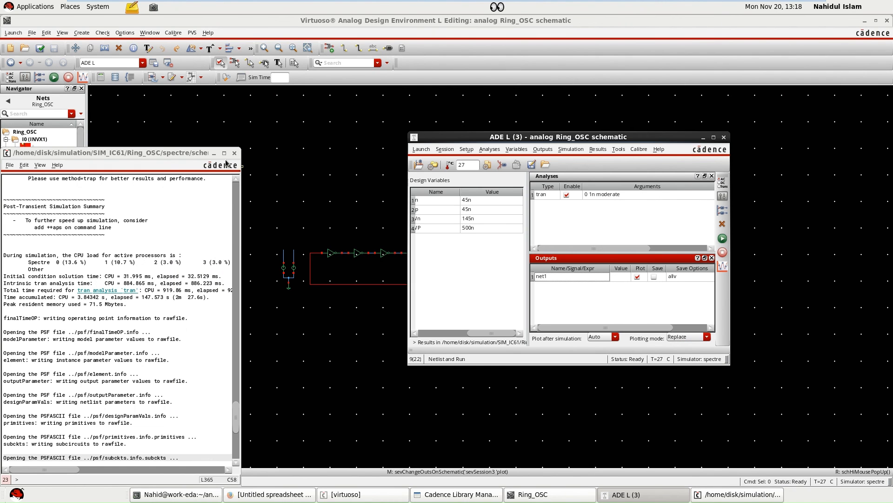
left_click_drag(192, 154, 358, 132)
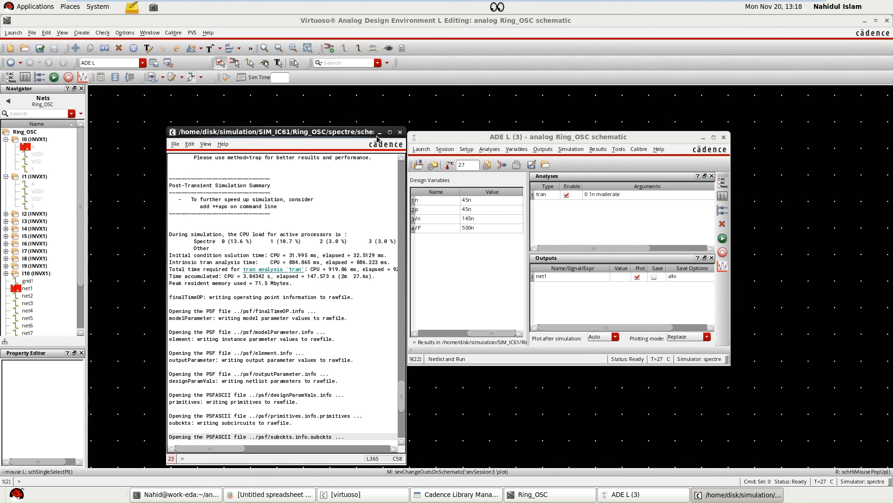
left_click(400, 132)
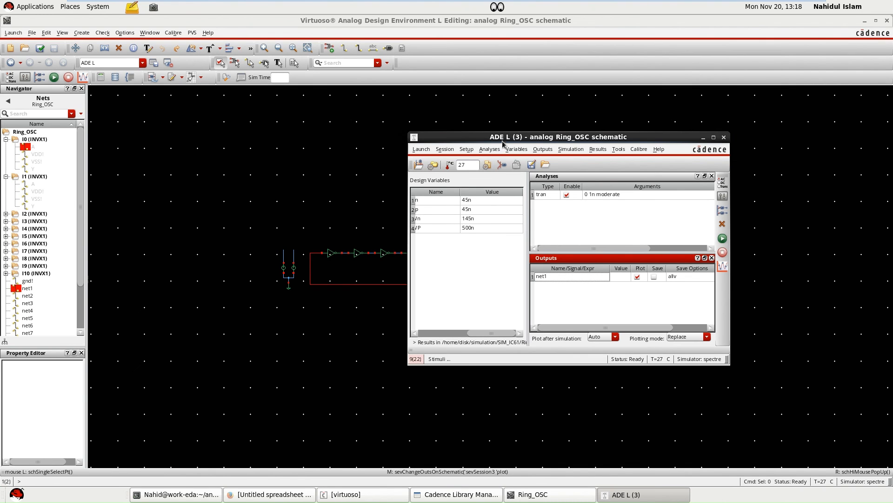